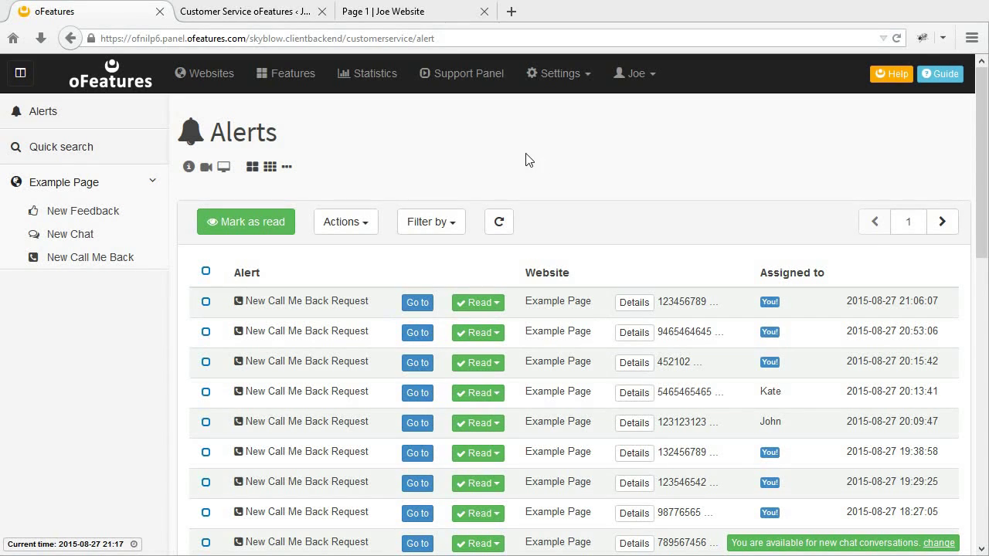
Step: Open the settings of the New Call Me Back feature and view its integration settings, including the related data fields
left_click(297, 83)
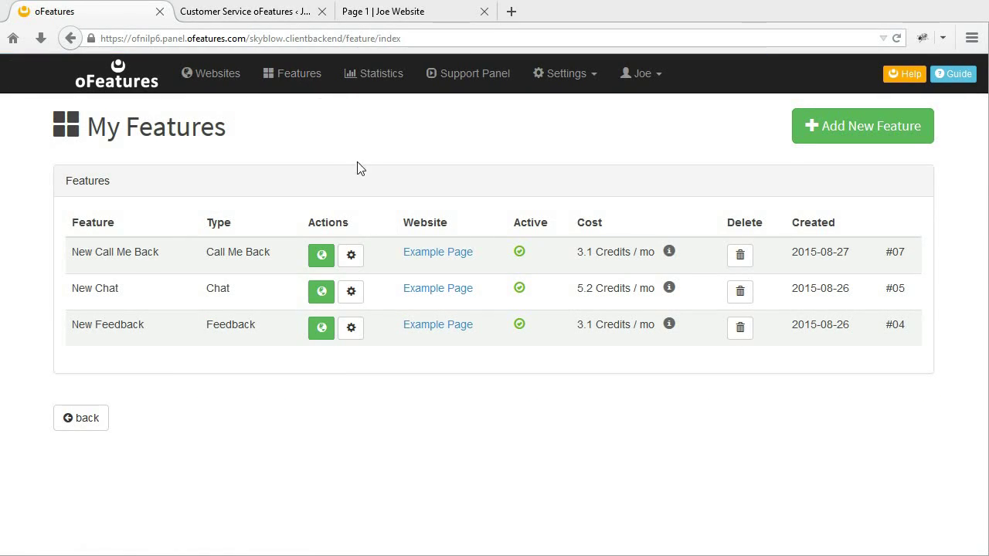
left_click(358, 256)
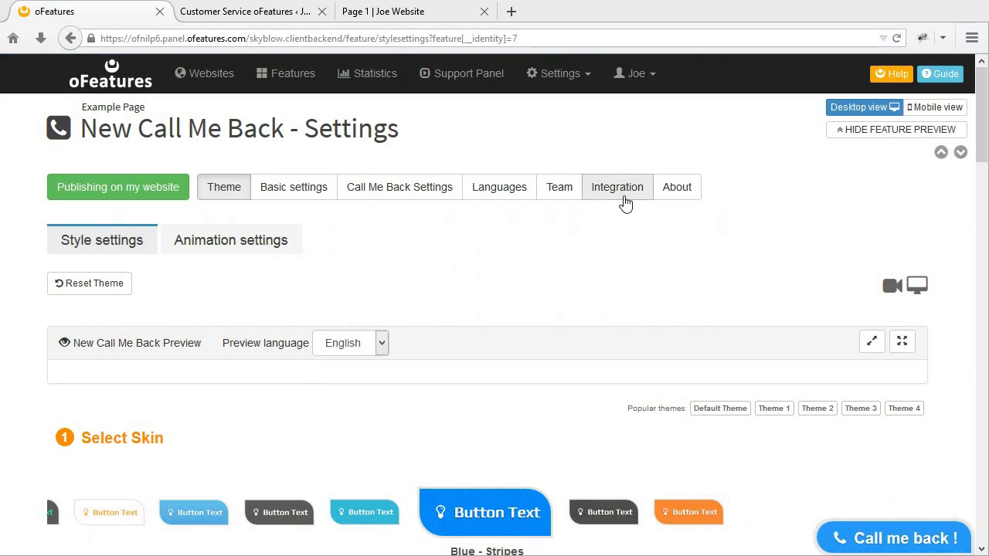
left_click(625, 203)
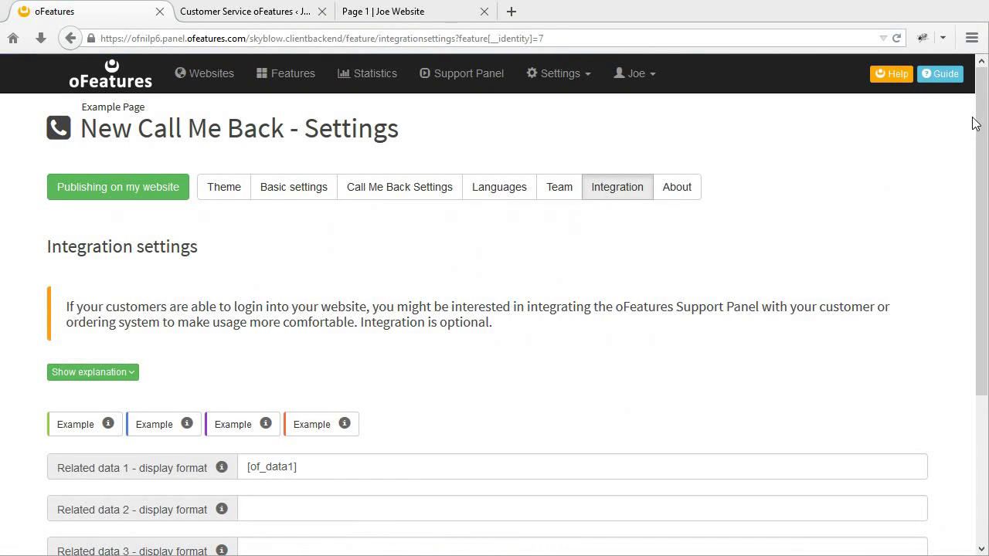
left_click_drag(983, 120, 983, 207)
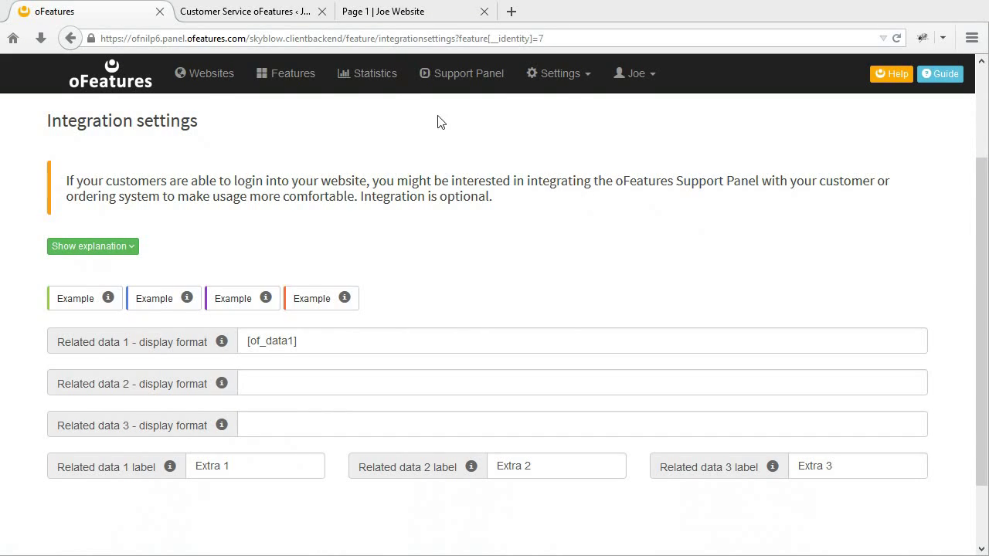
Step: Switch to the example WordPress website and log out of the current account
left_click(400, 19)
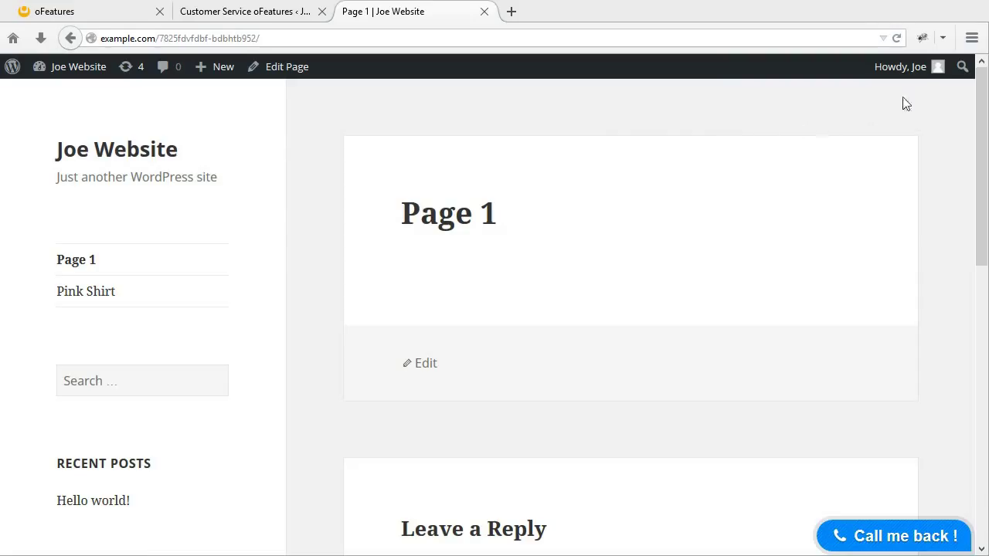
mouse_move(924, 81)
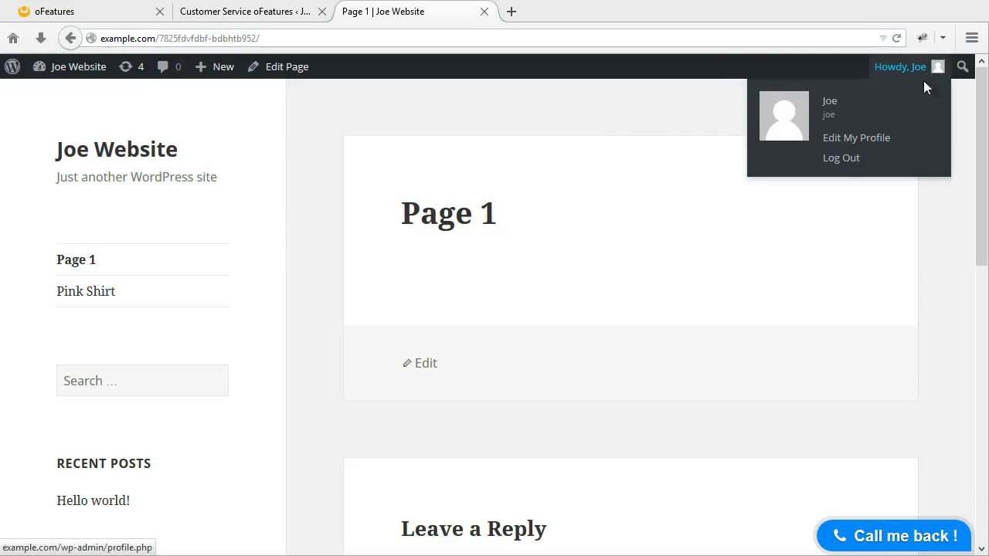
left_click(846, 160)
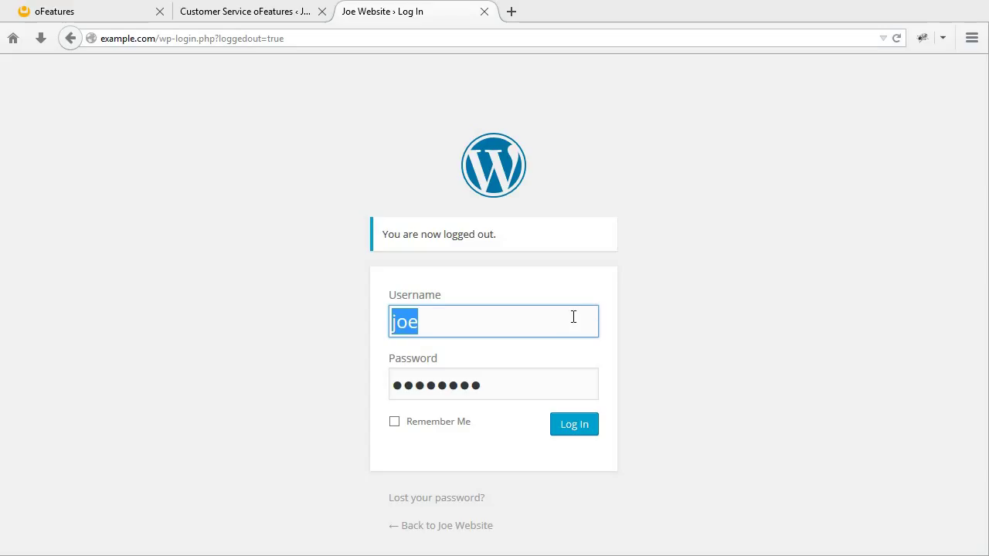
Step: Log in to WordPress as the sample customer with that customer's username and account password
key("BackSpace")
type("mich")
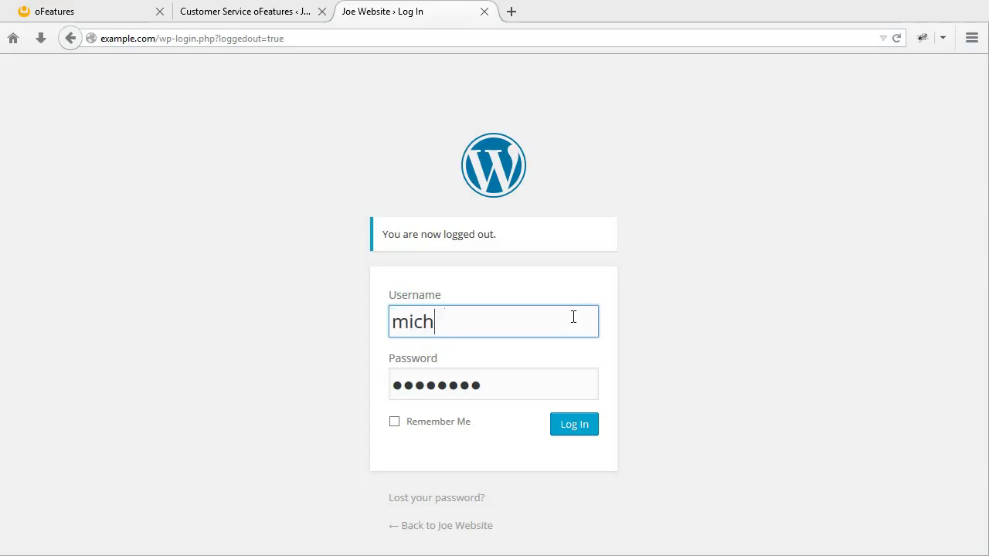
type("ael")
key("Tab")
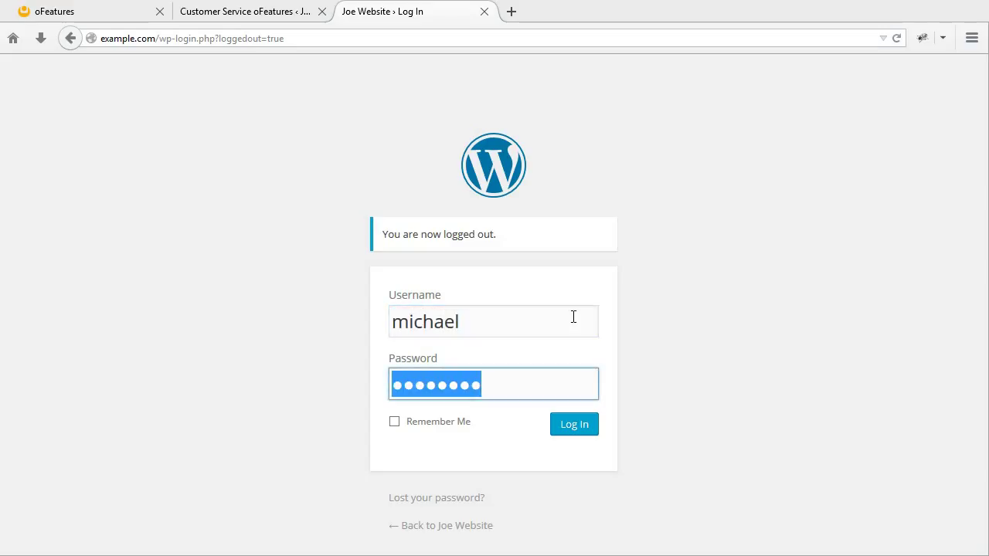
type("●●●●●")
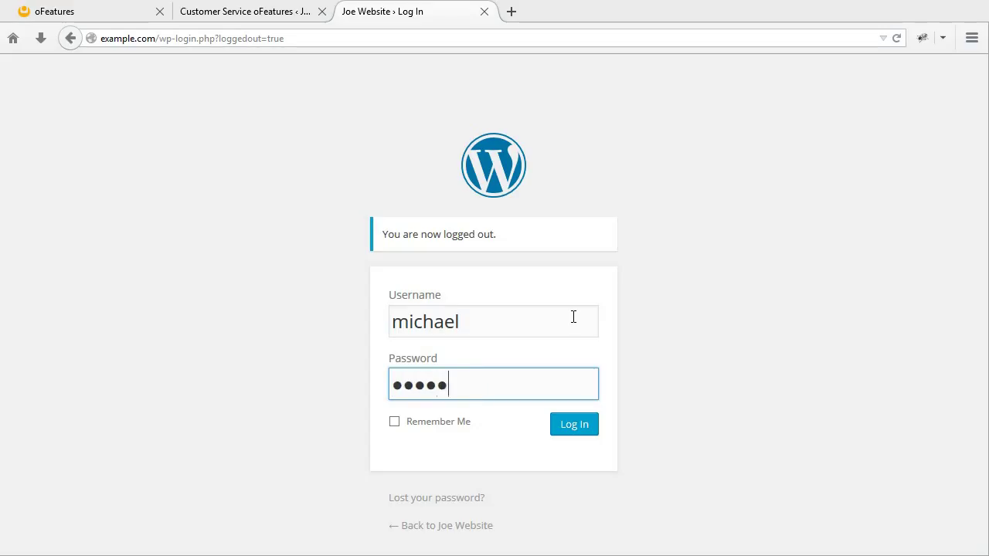
type("●●●●")
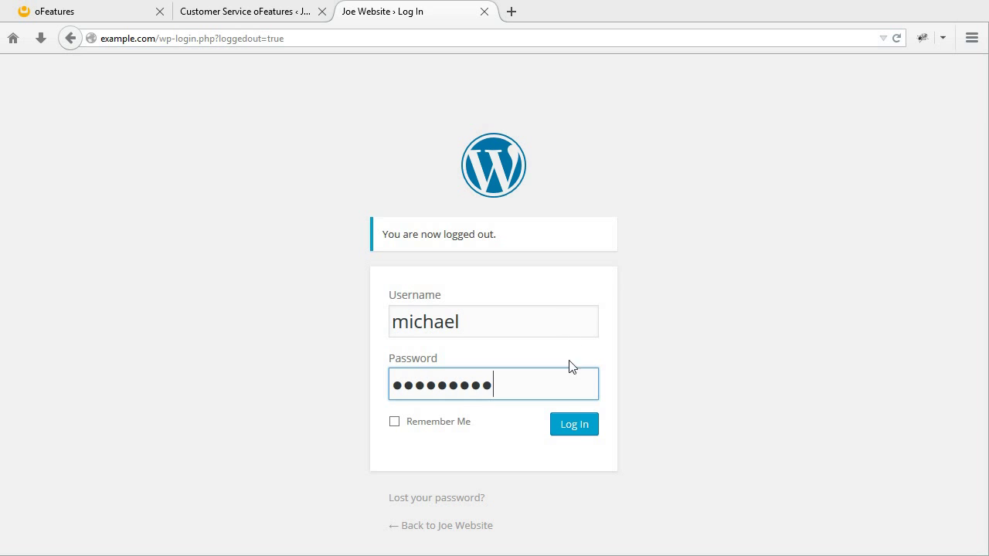
left_click(576, 428)
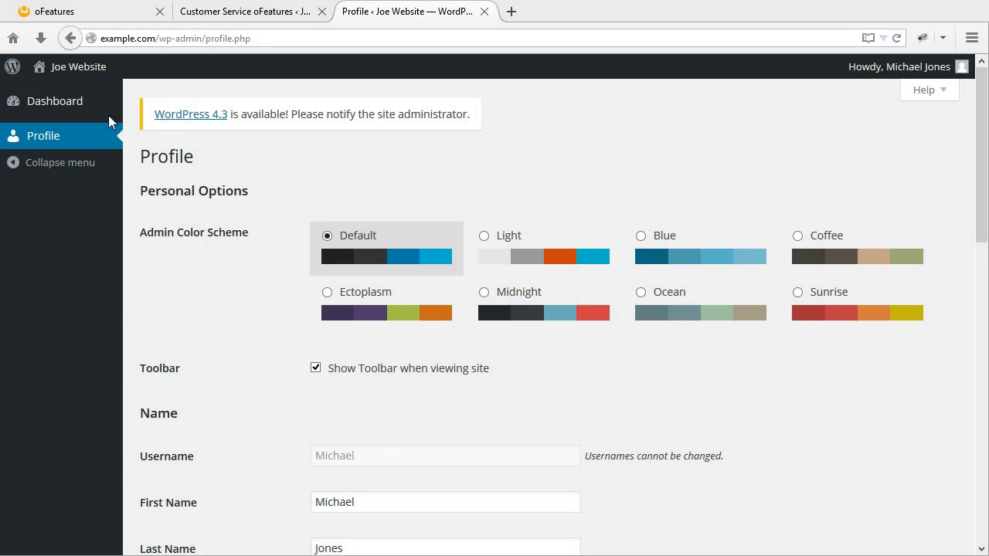
Step: Visit the site's front page, submit a call me back request with a phone number, and dismiss the thank-you message
mouse_move(84, 81)
left_click(65, 96)
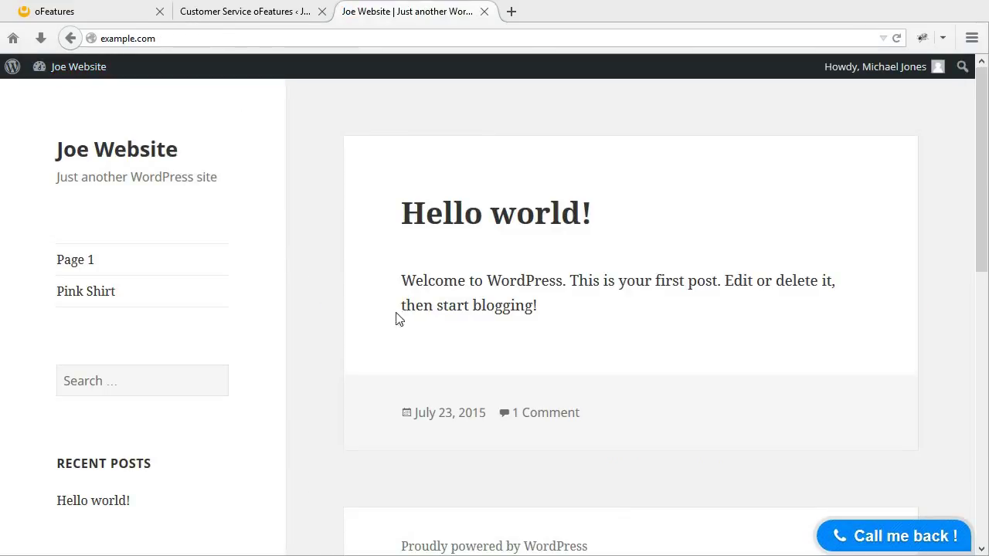
left_click(884, 533)
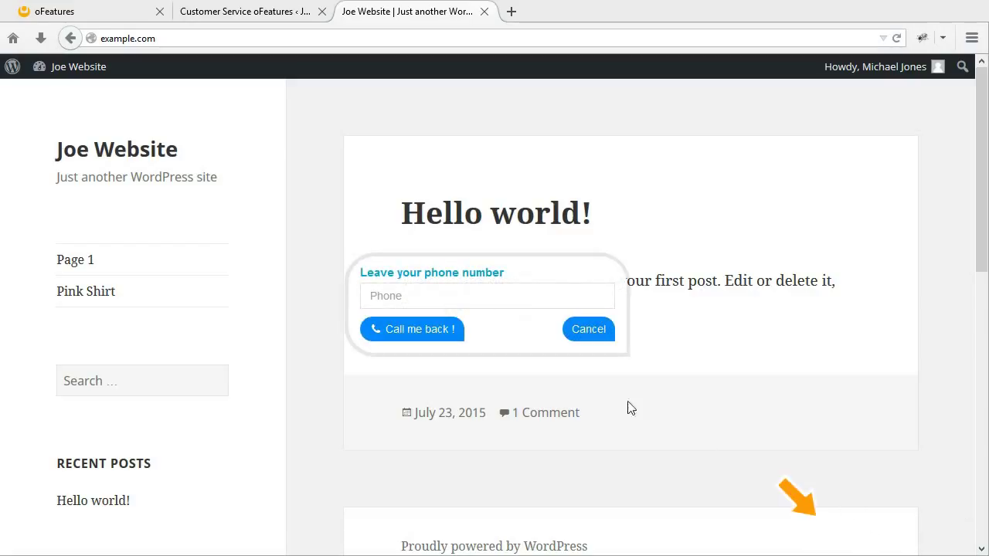
left_click(484, 302)
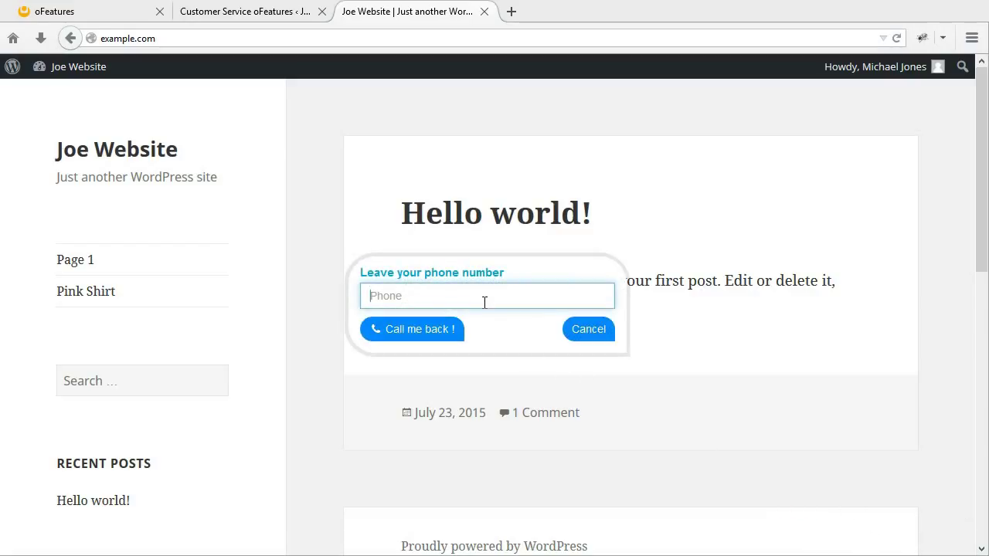
type("123456789")
left_click(453, 330)
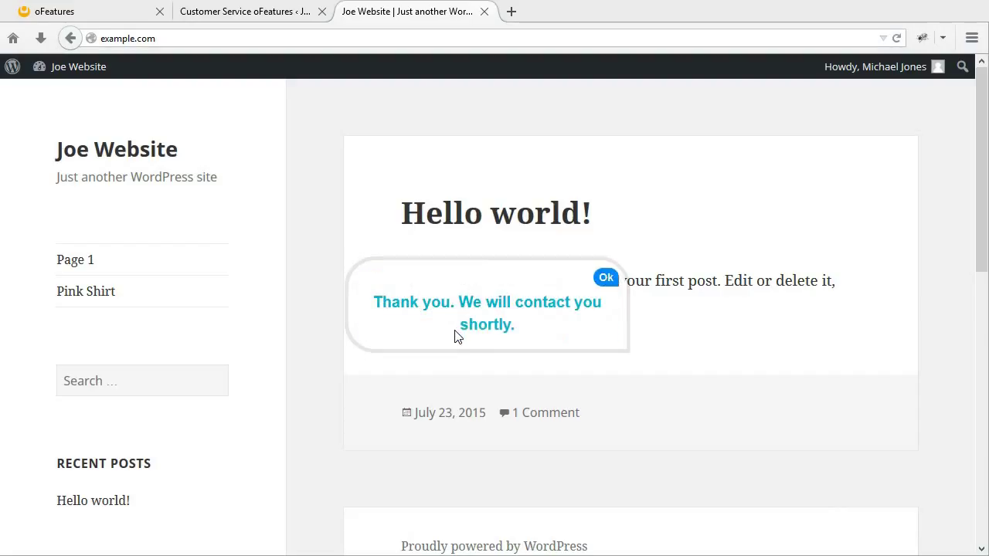
left_click(608, 279)
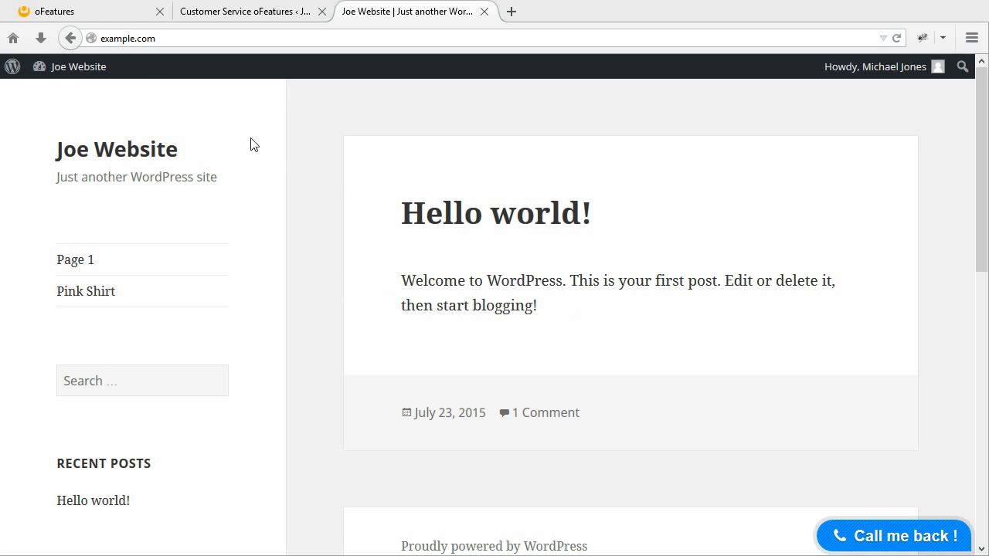
Step: Check the Extra 1 field in the details of the newest call me back alert in the oFeatures Support Panel
left_click(109, 17)
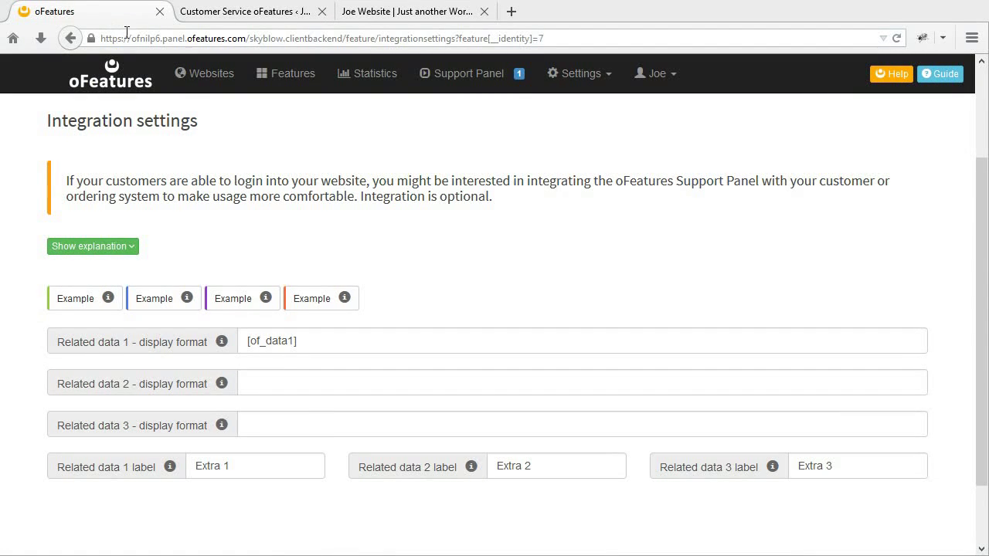
left_click(470, 79)
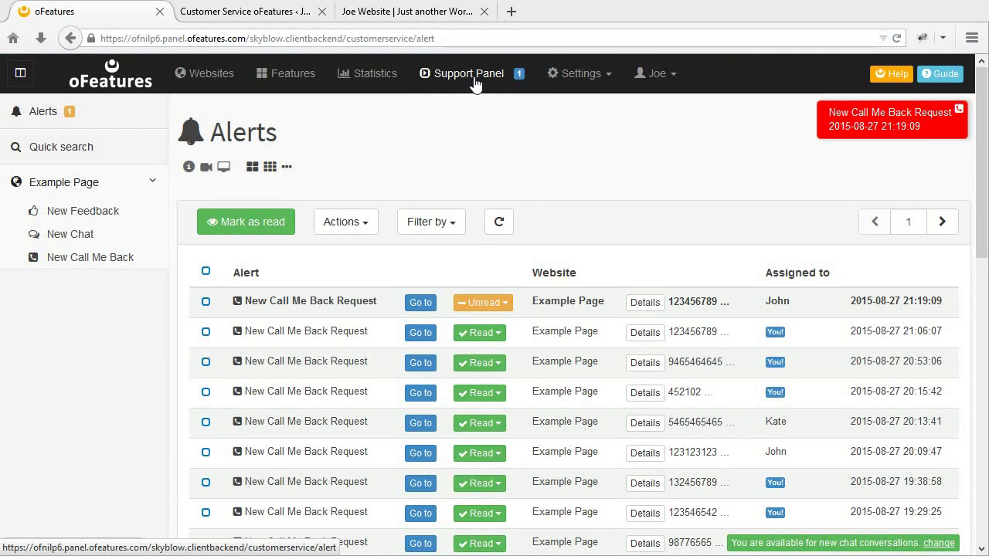
left_click(645, 302)
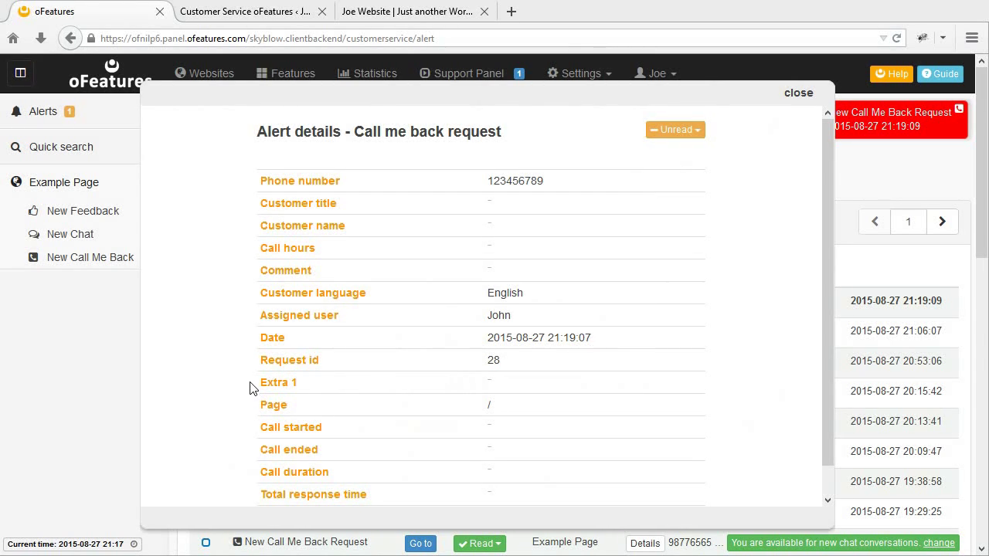
left_click_drag(258, 384, 301, 389)
left_click(799, 93)
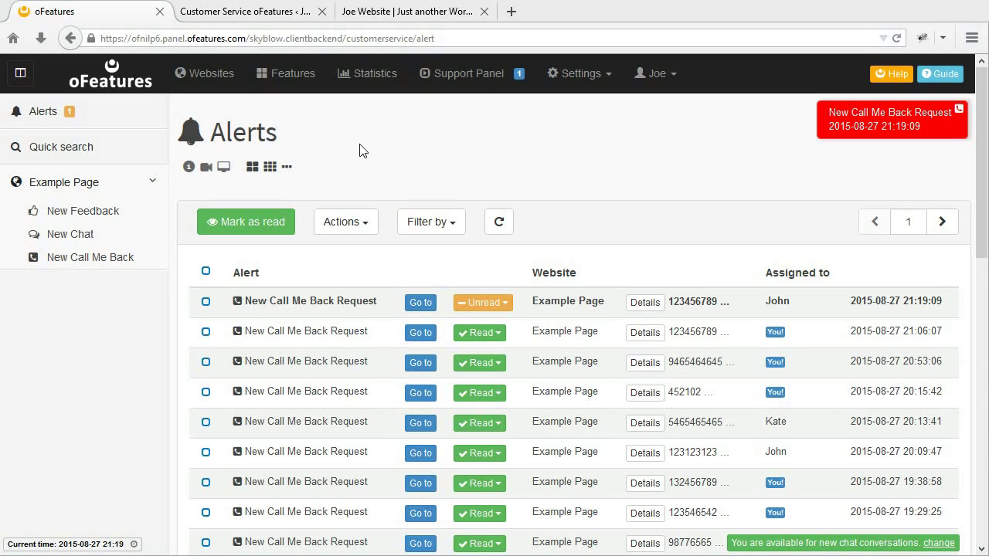
Step: Return to the integration settings of the New Call Me Back feature
left_click(298, 90)
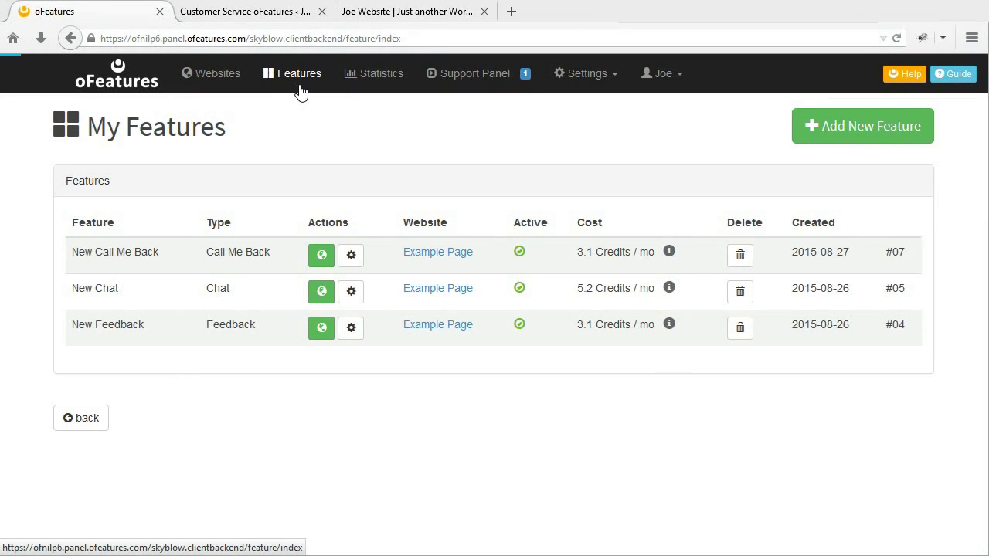
left_click(352, 256)
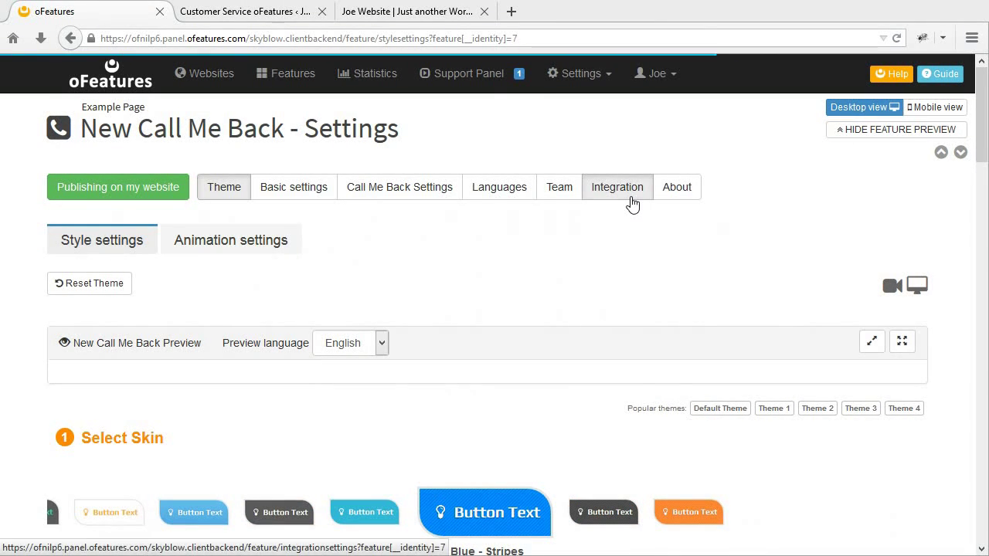
left_click(631, 203)
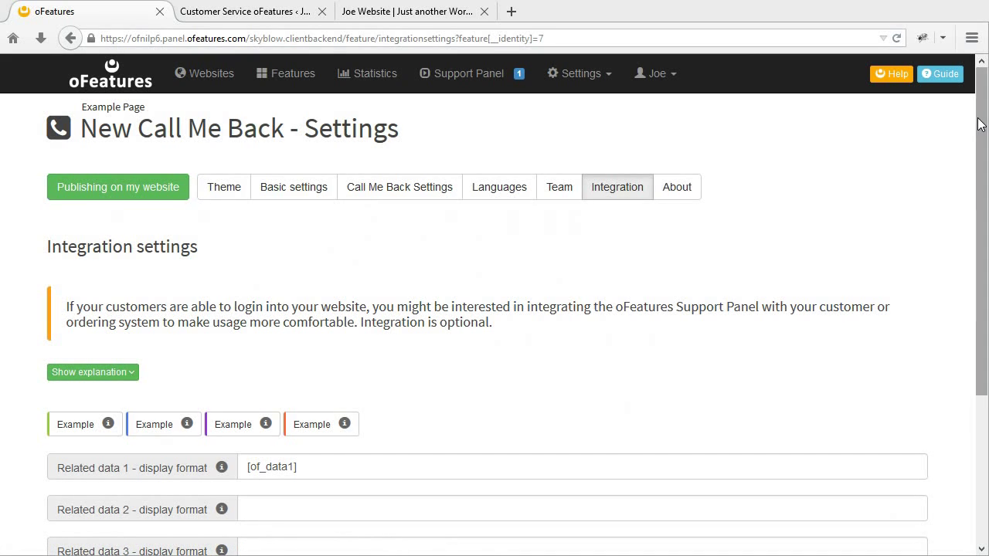
left_click_drag(983, 132, 981, 232)
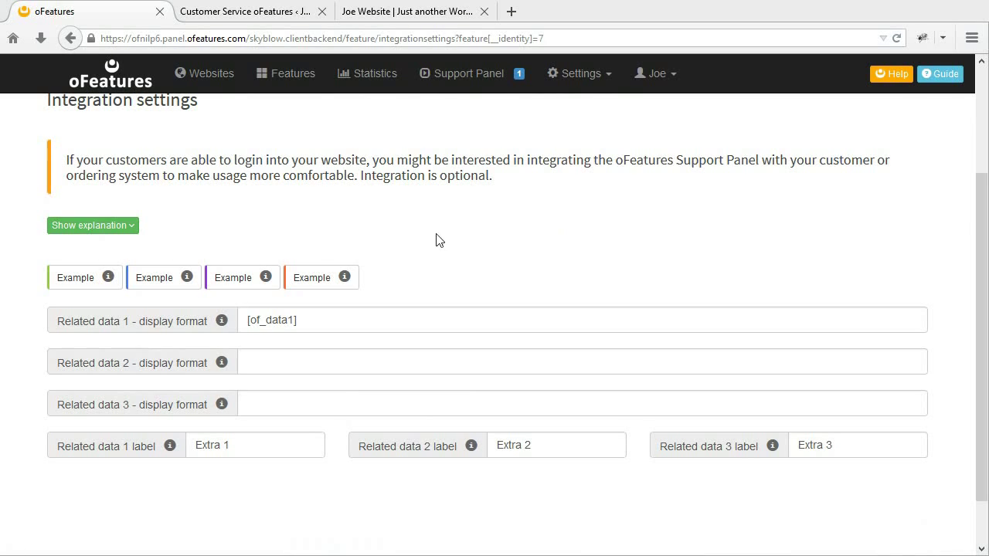
Step: Show the integration explanation and copy the whole example HTML/JavaScript code that sets of_data1 and of_data2
left_click(124, 232)
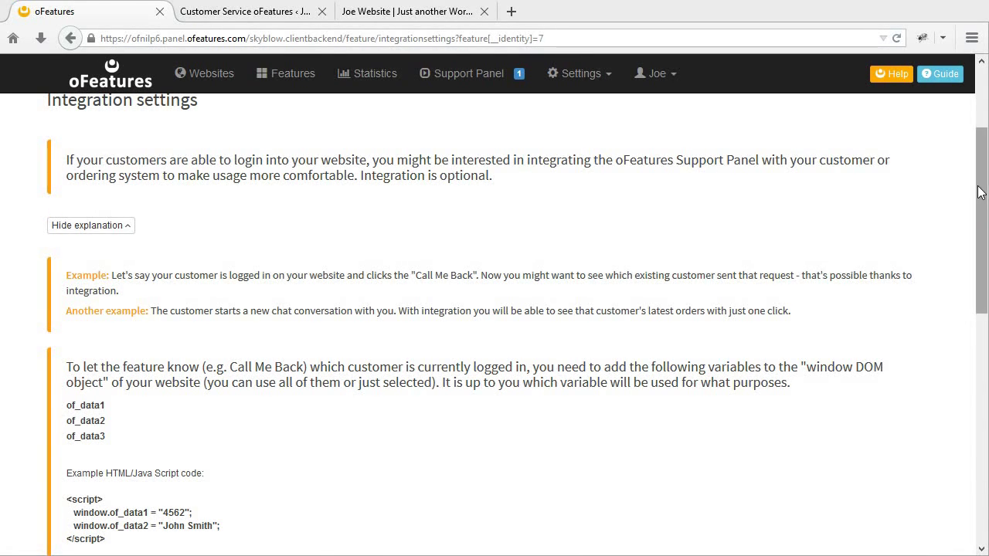
left_click_drag(980, 198, 980, 290)
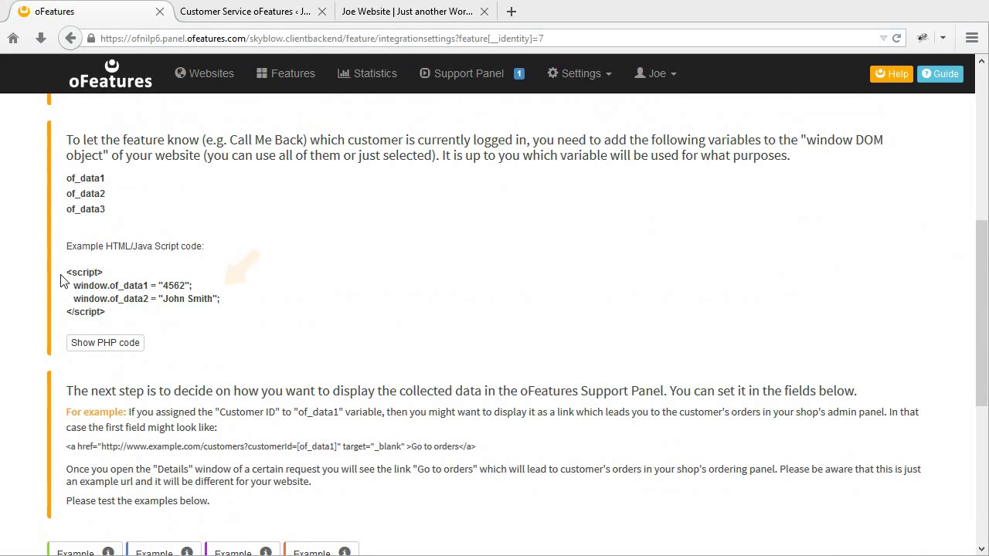
left_click_drag(66, 272, 136, 319)
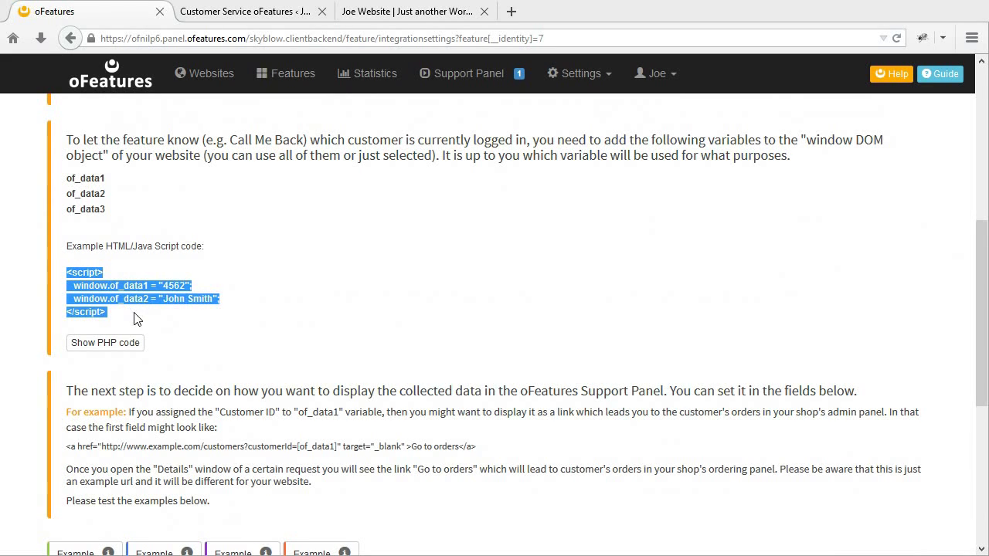
right_click(128, 301)
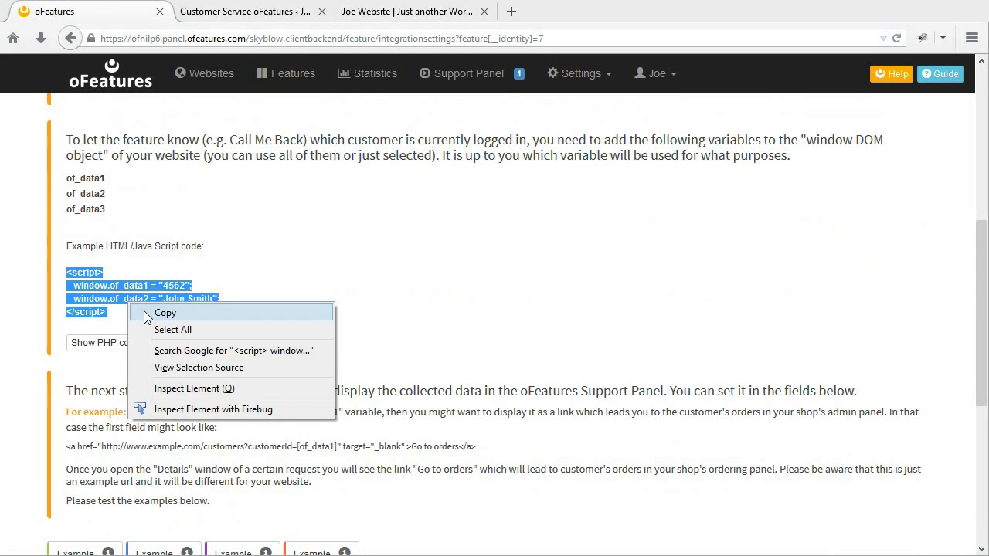
left_click(145, 311)
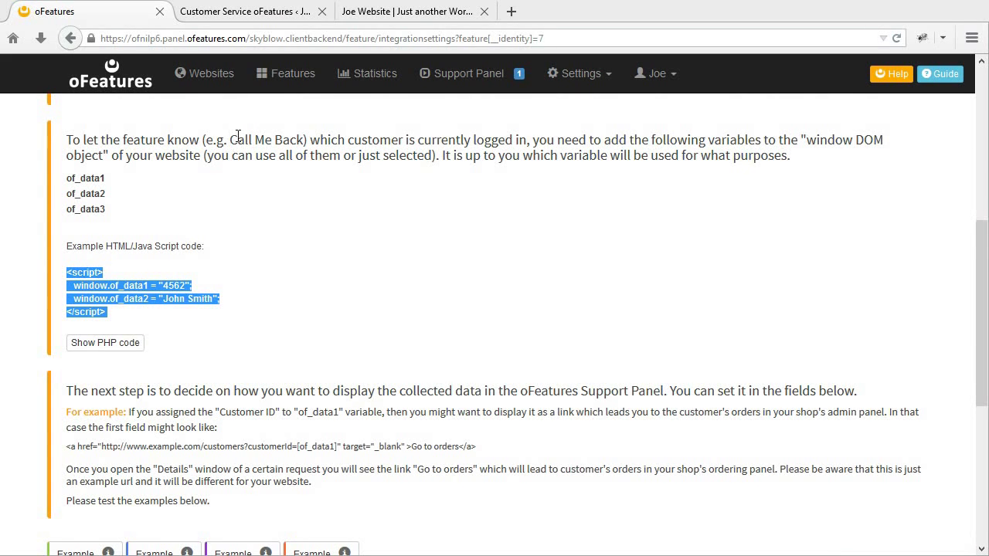
Step: Paste the copied script below the shortcode in the WordPress Customer Service oFeatures plugin's floating feature box and save the settings
left_click(245, 15)
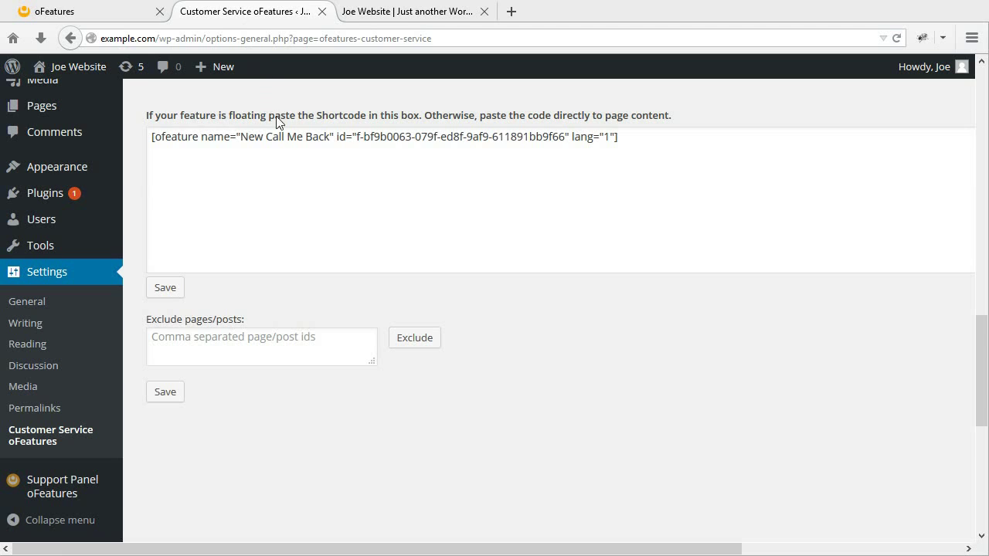
left_click(642, 153)
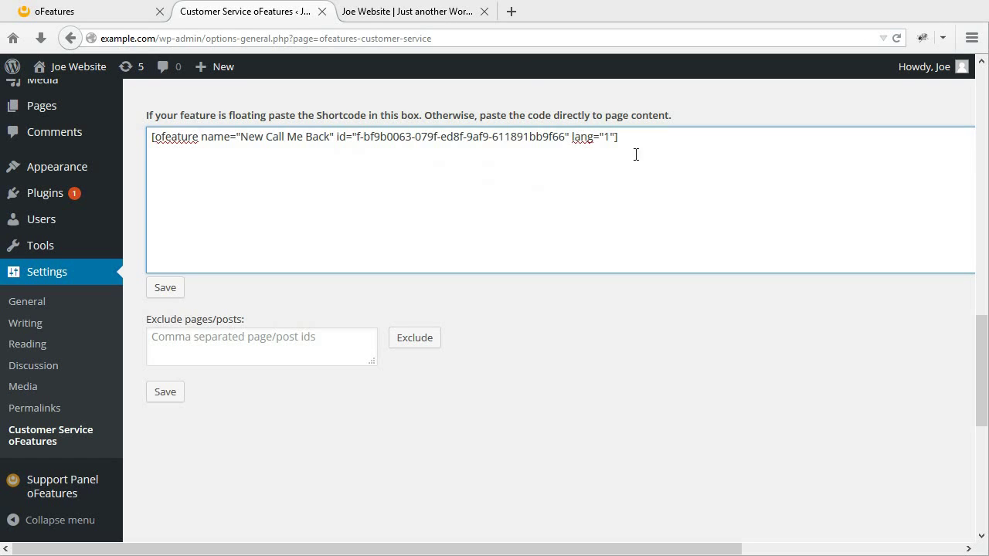
right_click(151, 182)
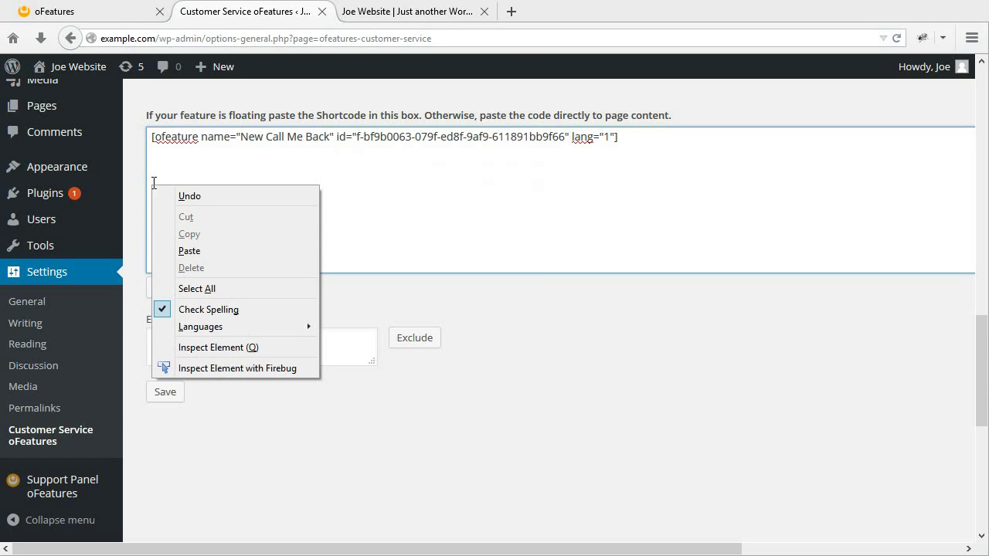
left_click(195, 252)
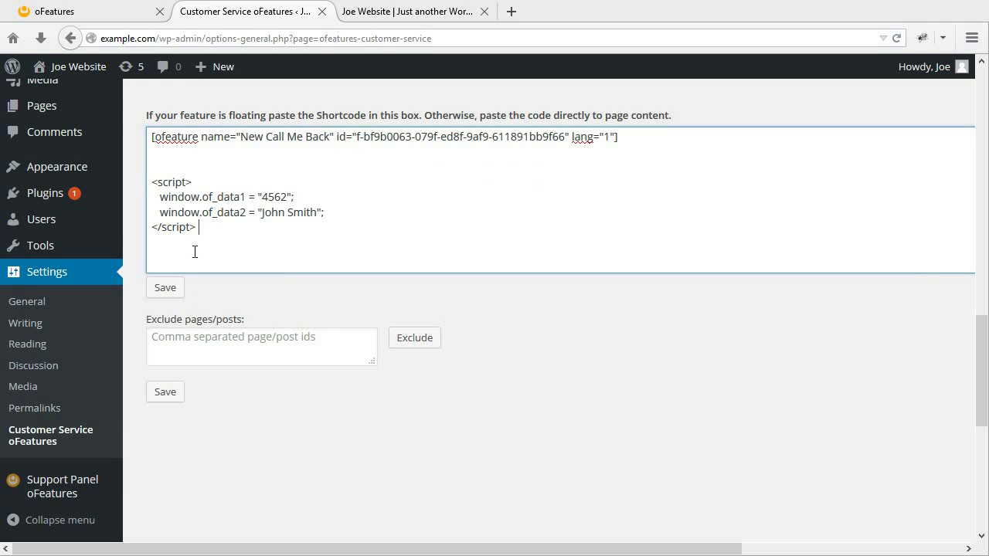
left_click(175, 287)
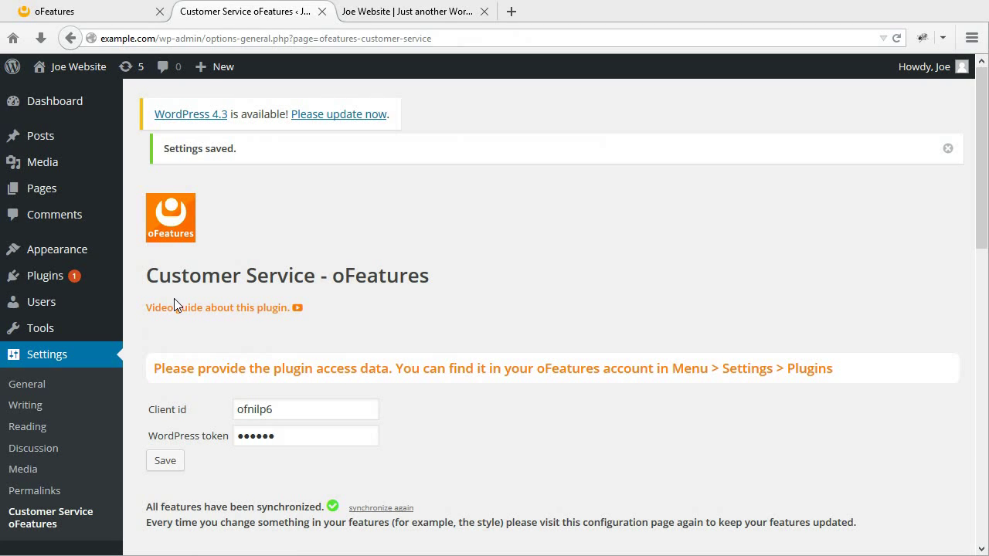
Step: Reload the WordPress site's front page and submit a Call Me Back request with a phone number, closing the thank-you box
left_click(435, 18)
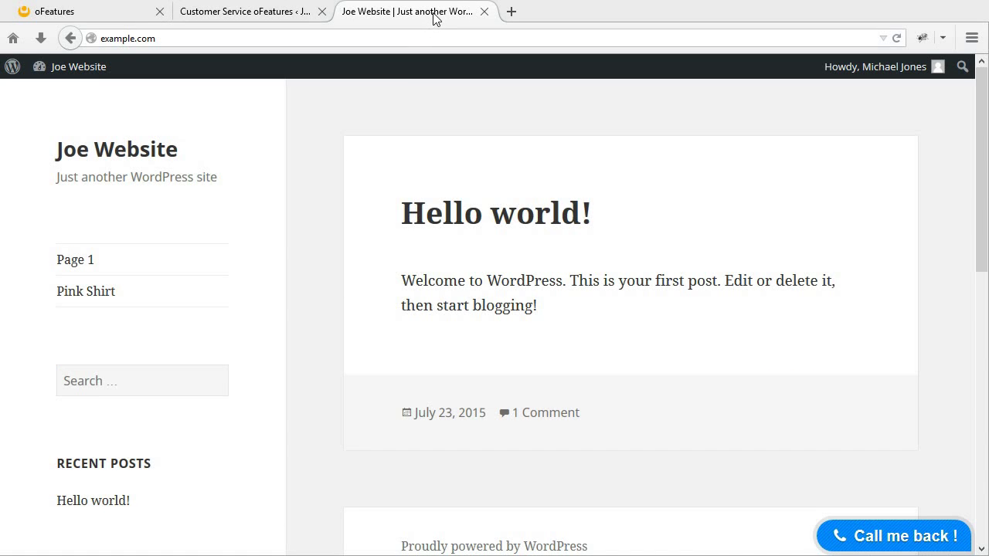
left_click(897, 38)
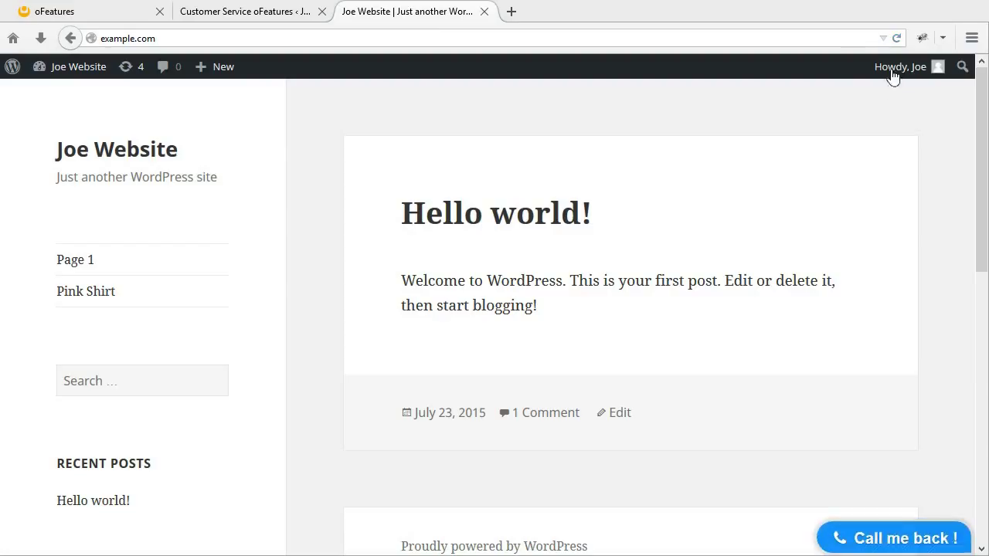
left_click(888, 536)
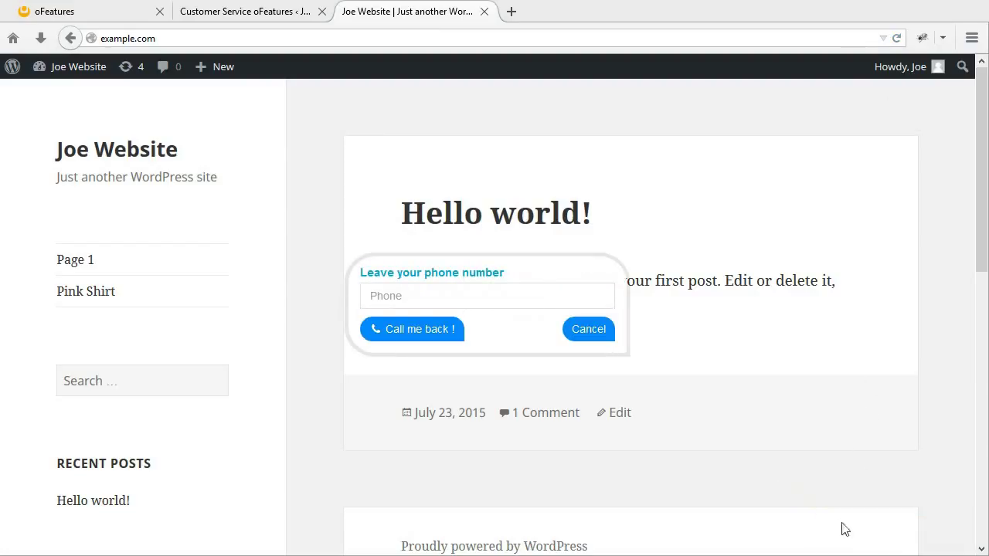
left_click(503, 304)
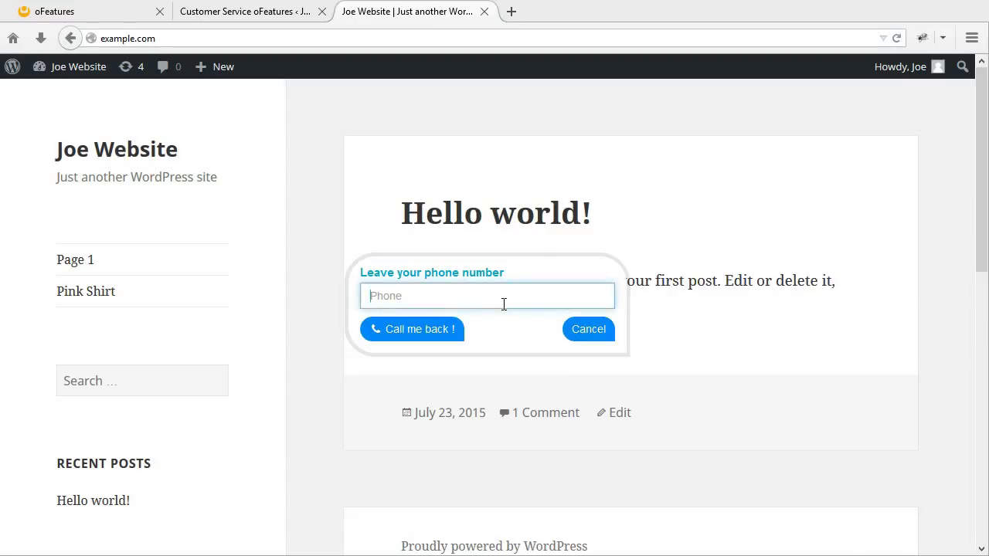
type("123456789")
left_click(421, 339)
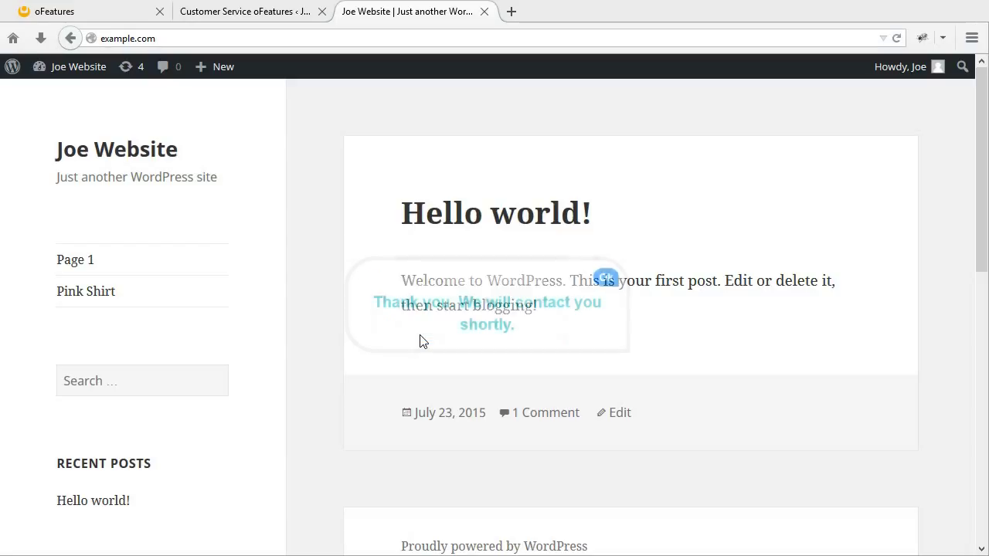
left_click(605, 279)
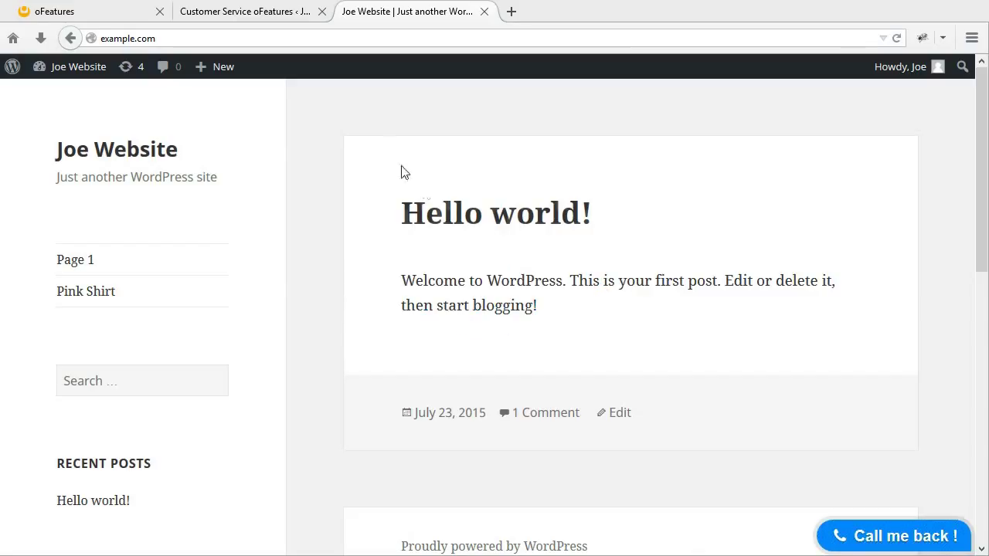
Step: Check the Extra 1 value in the details of the newest call me back request in the oFeatures Support Panel
left_click(129, 13)
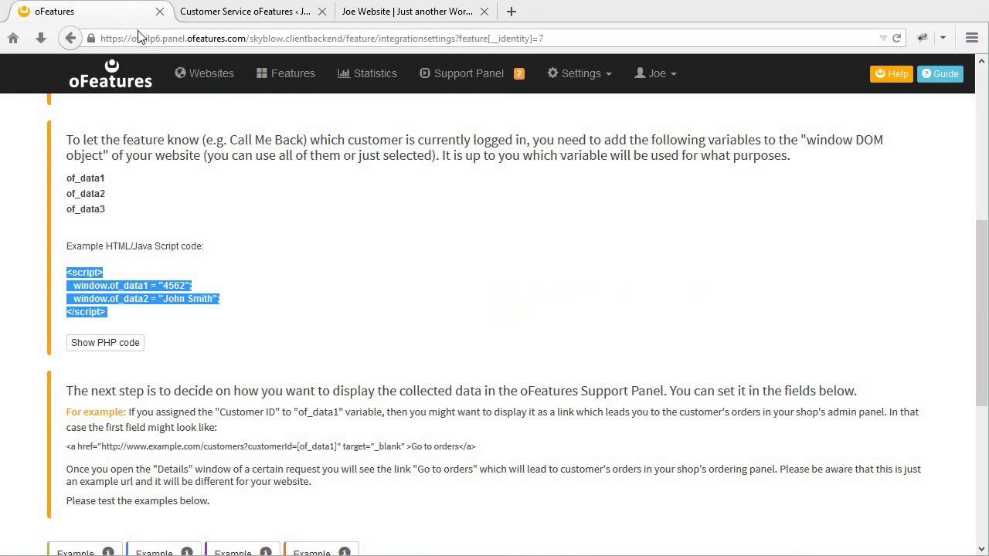
left_click(484, 84)
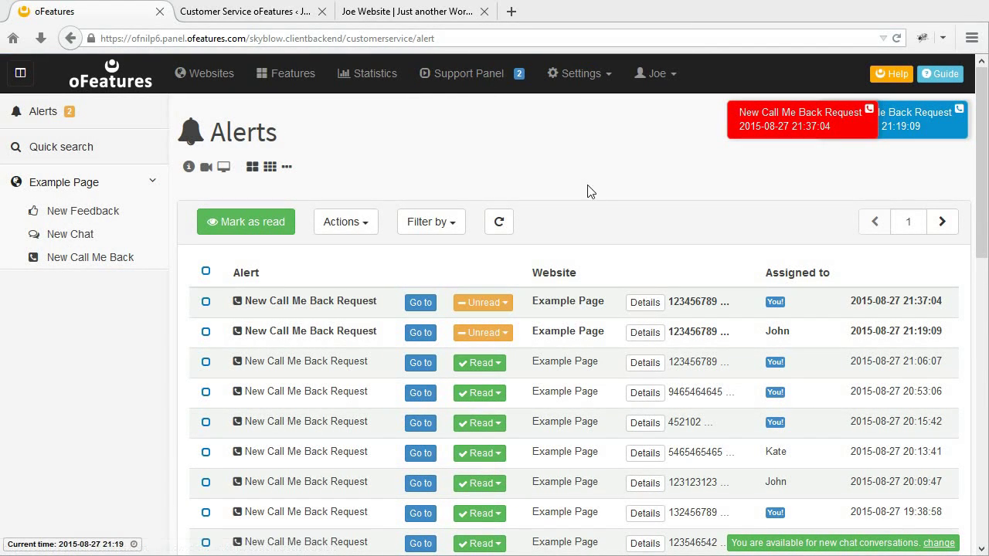
left_click(646, 304)
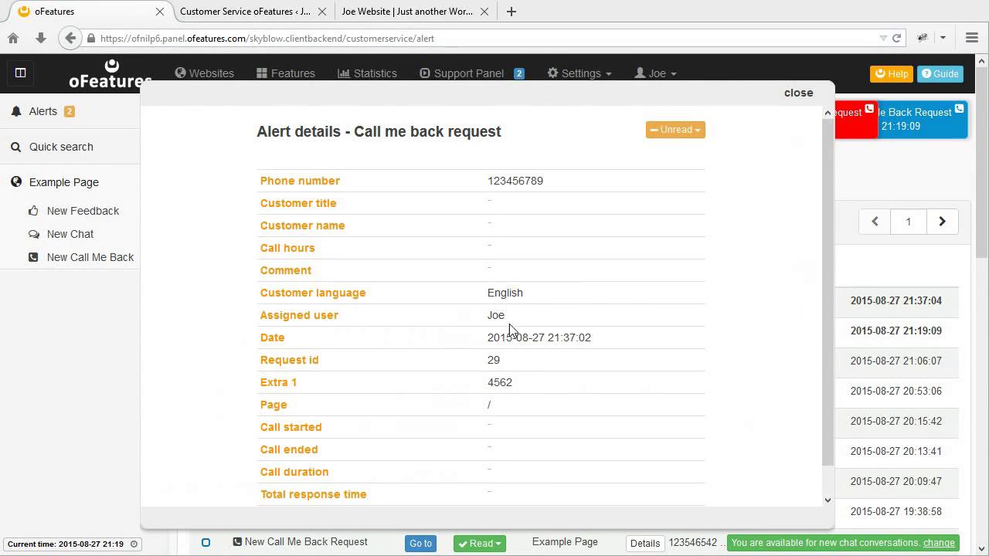
left_click_drag(486, 383, 518, 392)
left_click(799, 94)
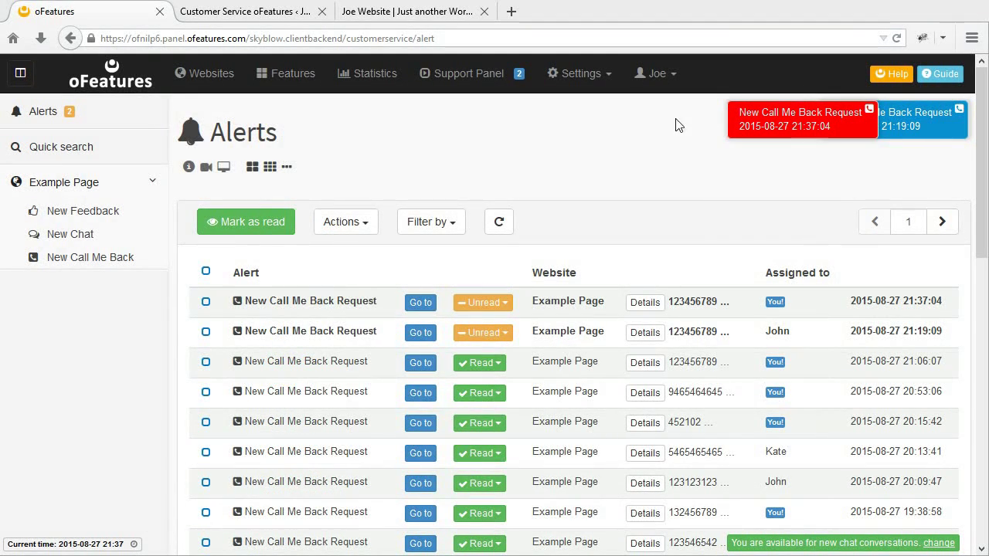
Step: Set the Related data 1 label to "WordPress User id" in the New Call Me Back integration settings and save
left_click(314, 80)
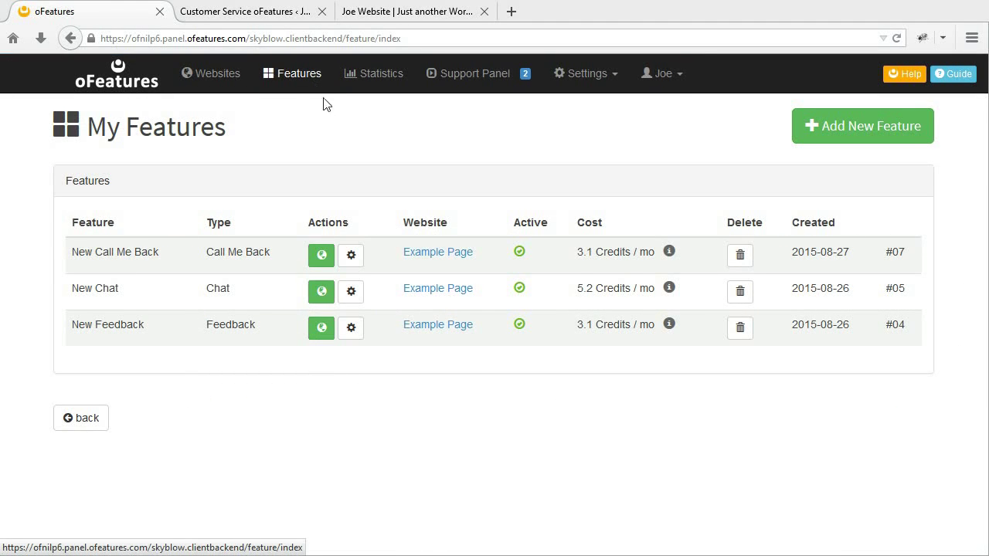
left_click(353, 257)
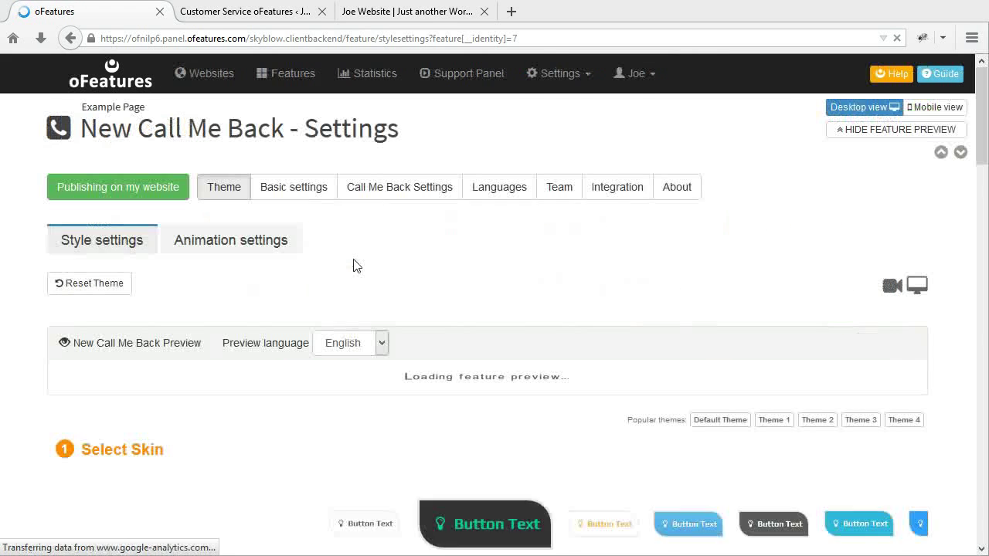
left_click(629, 204)
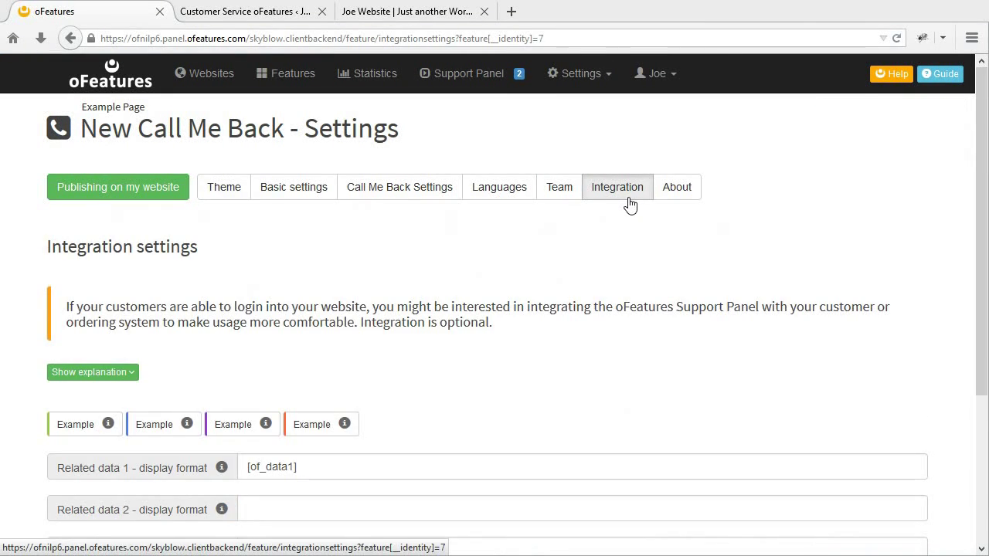
scroll(981, 232, "down", 3)
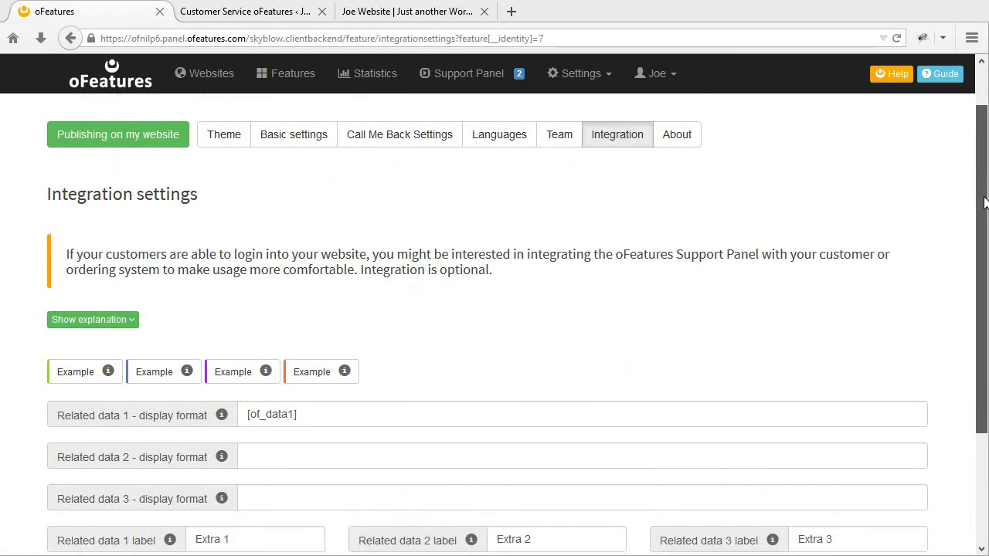
scroll(983, 247, "down", 2)
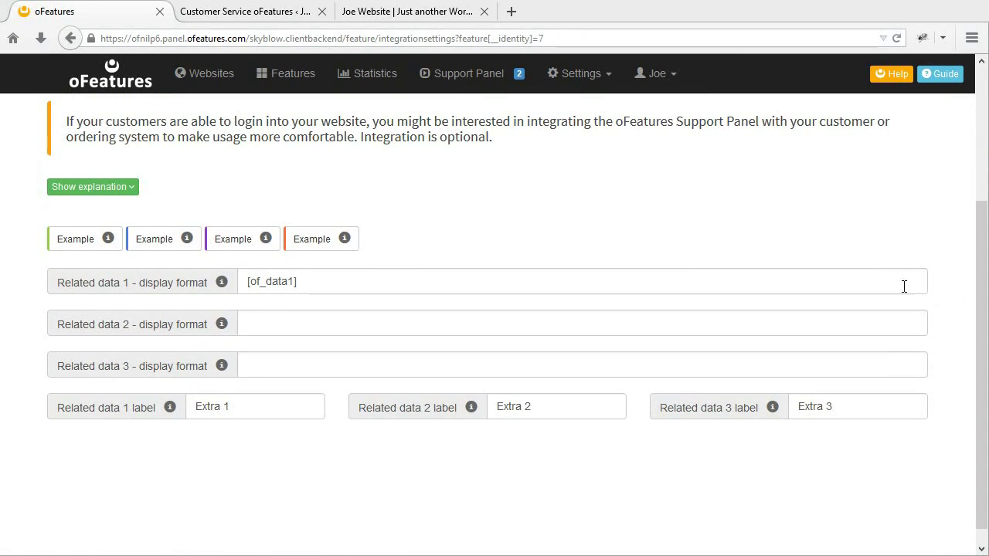
left_click_drag(275, 402, 187, 407)
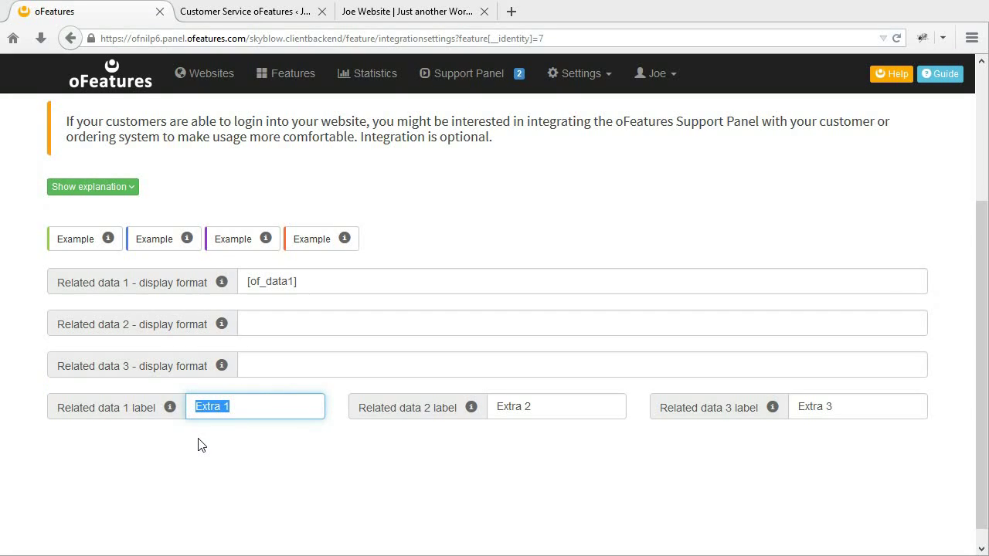
key("BackSpace")
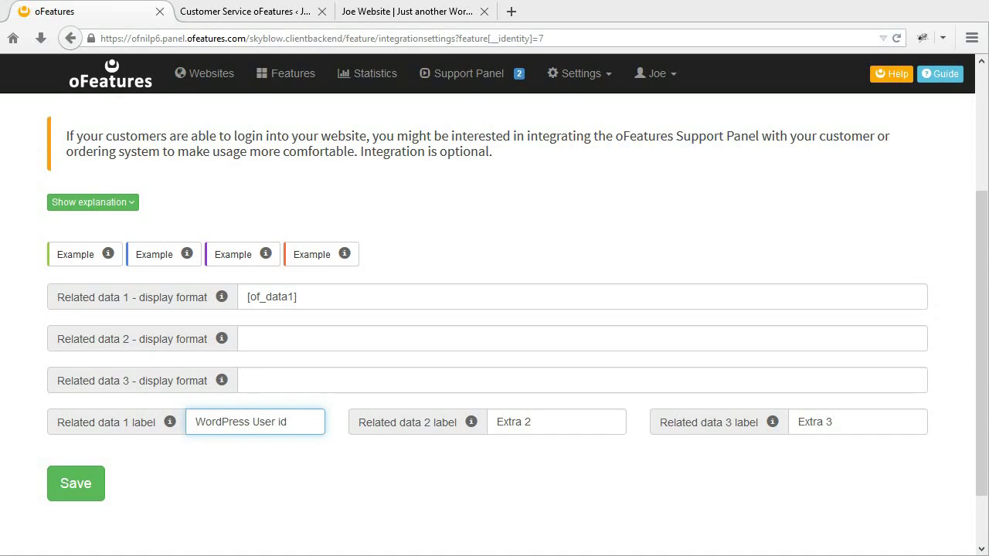
left_click(262, 469)
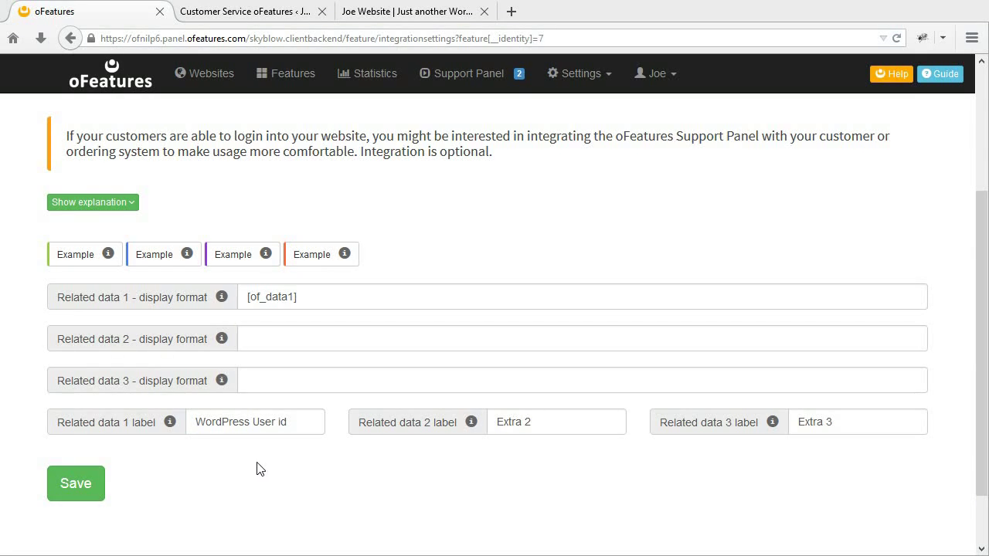
left_click(87, 487)
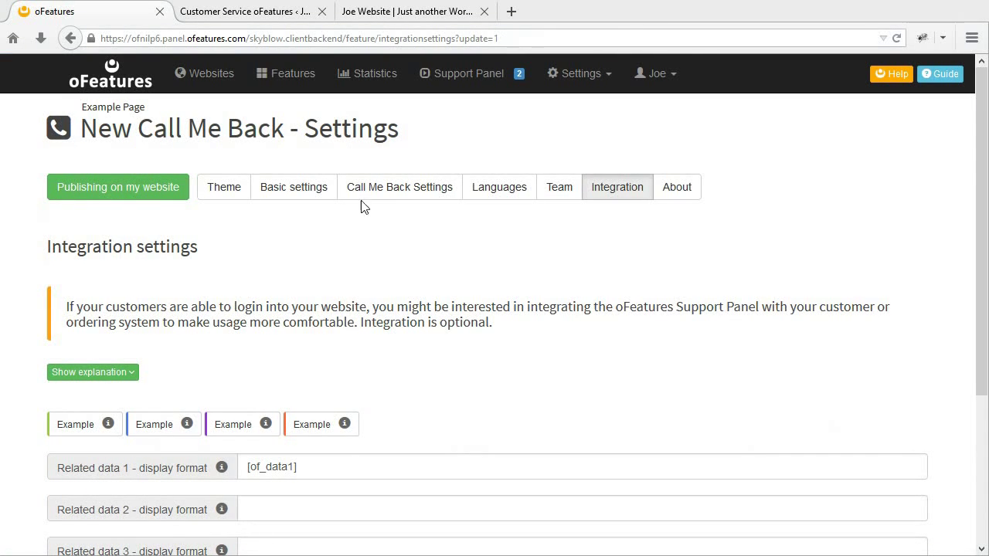
Step: Check the WordPress User id label in the newest call me back alert's details in the Support Panel
left_click(469, 89)
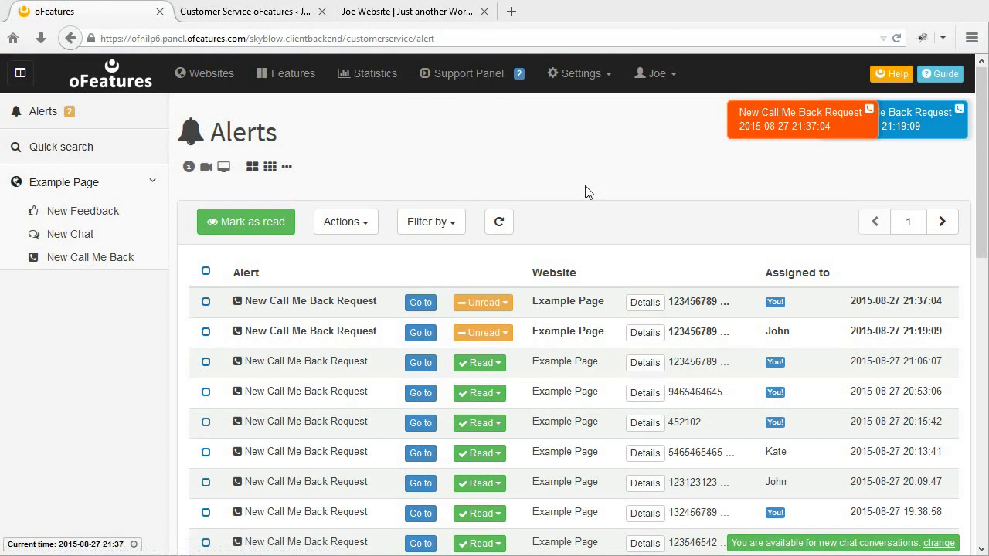
left_click(647, 303)
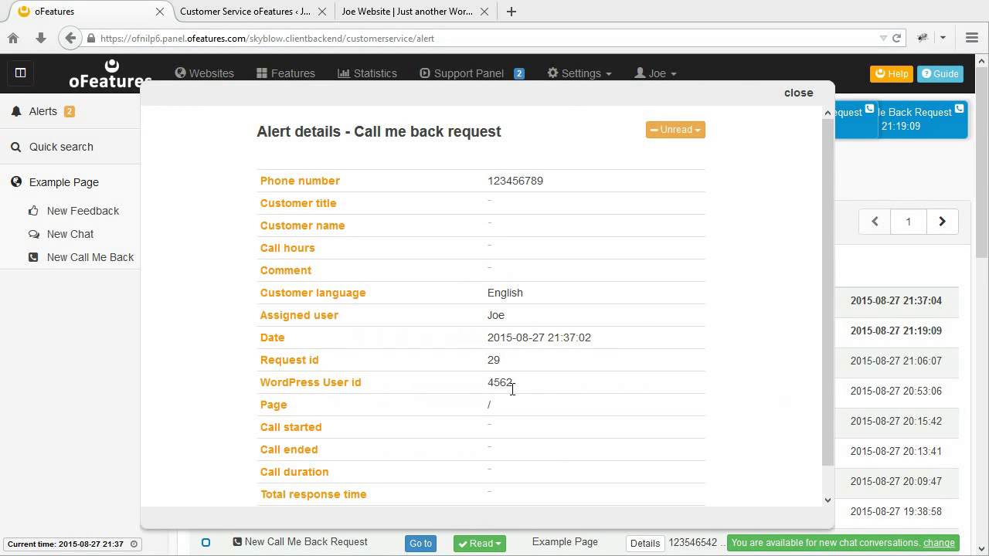
left_click_drag(260, 389, 371, 392)
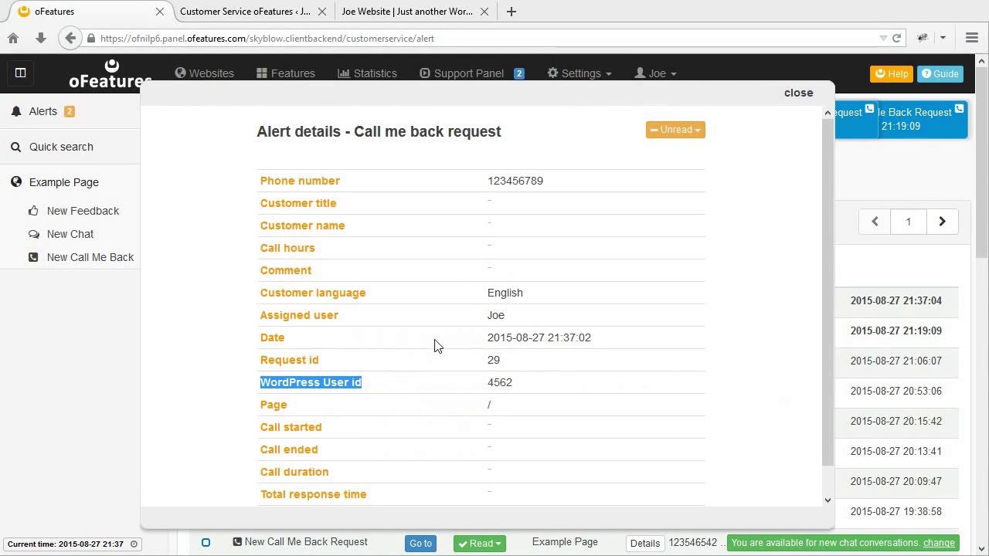
left_click(793, 97)
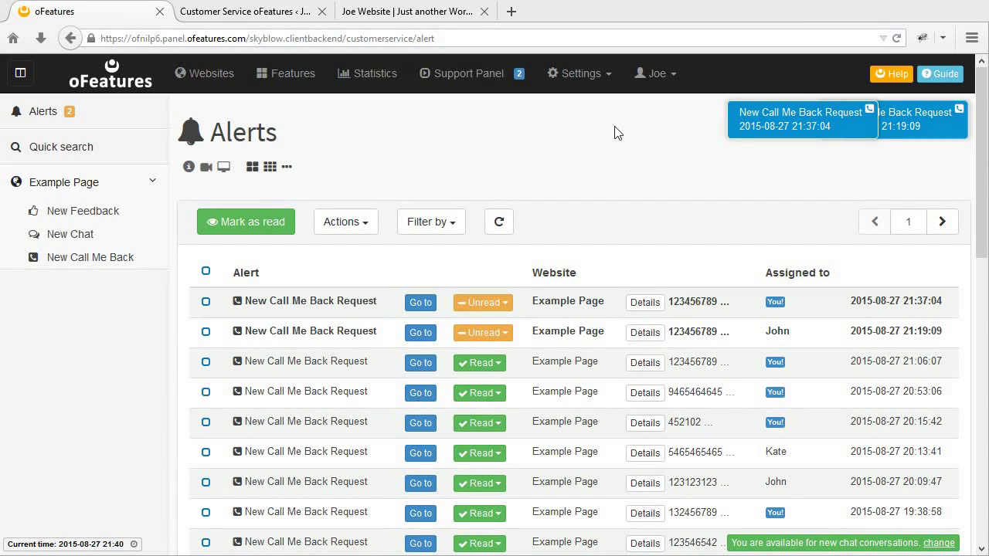
Step: Set the Related data 2 display format to [of_data2] in the New Call Me Back feature's integration settings
left_click(295, 77)
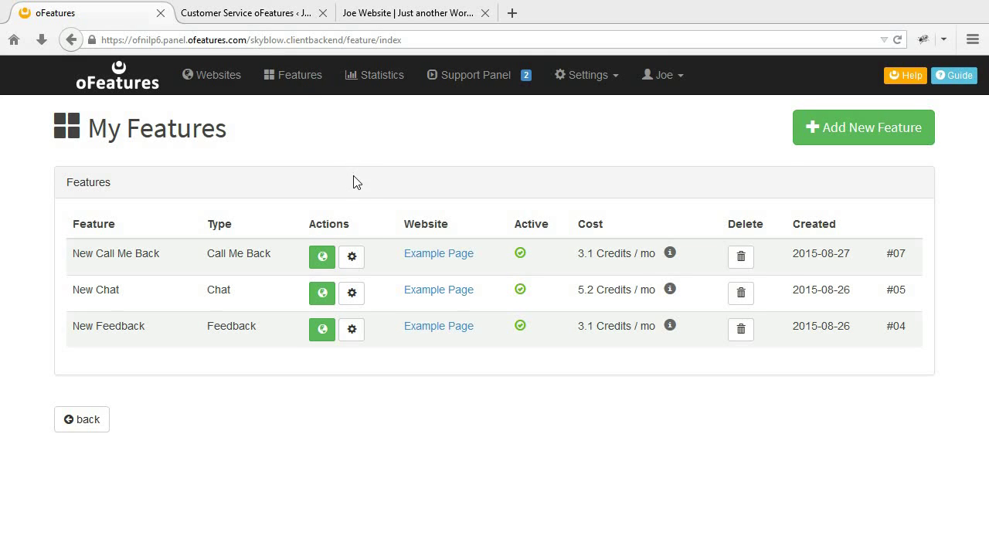
left_click(353, 258)
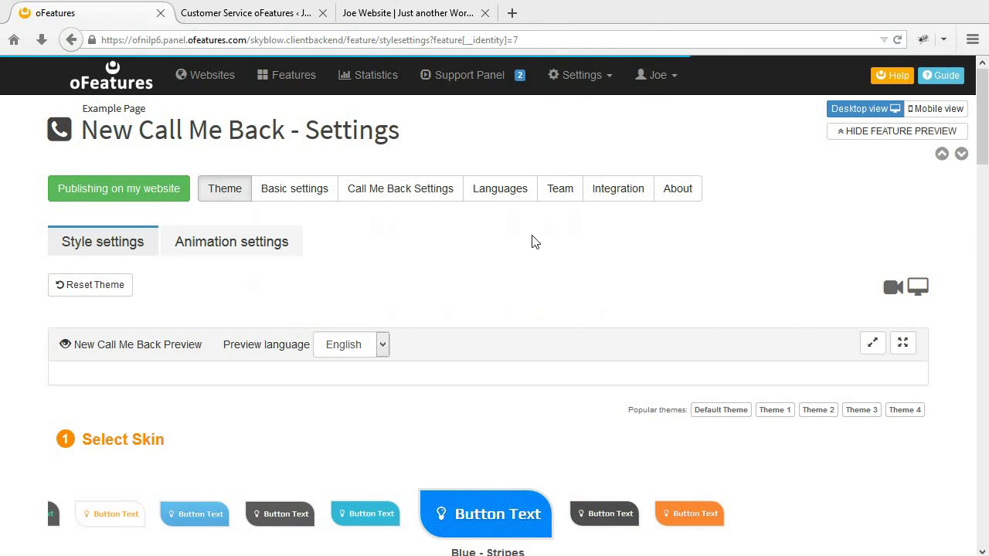
left_click(632, 196)
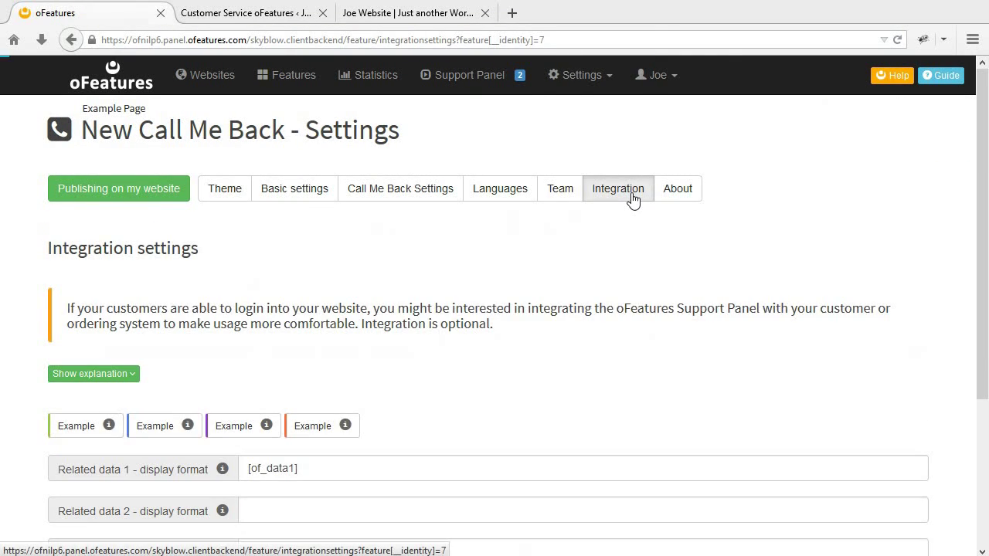
left_click_drag(980, 197, 955, 326)
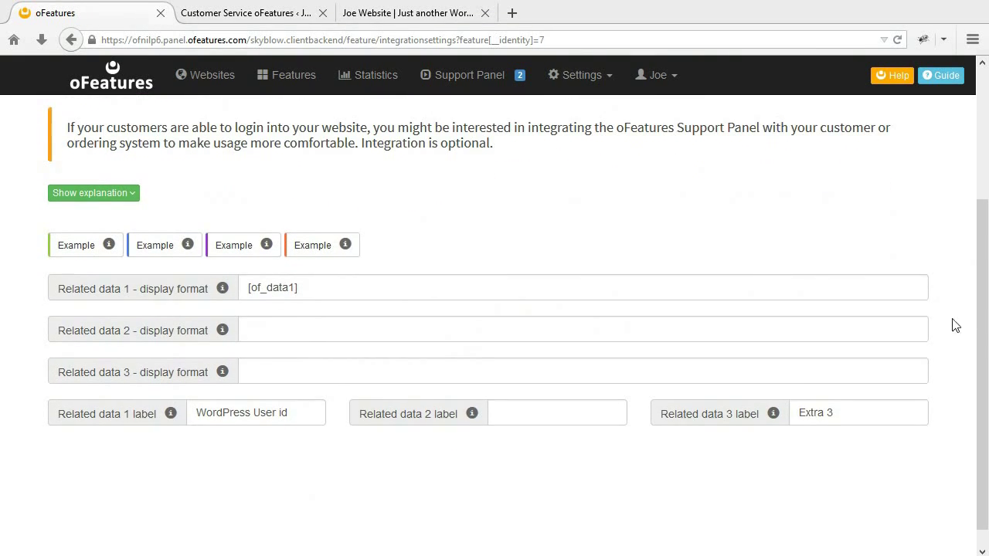
left_click(374, 323)
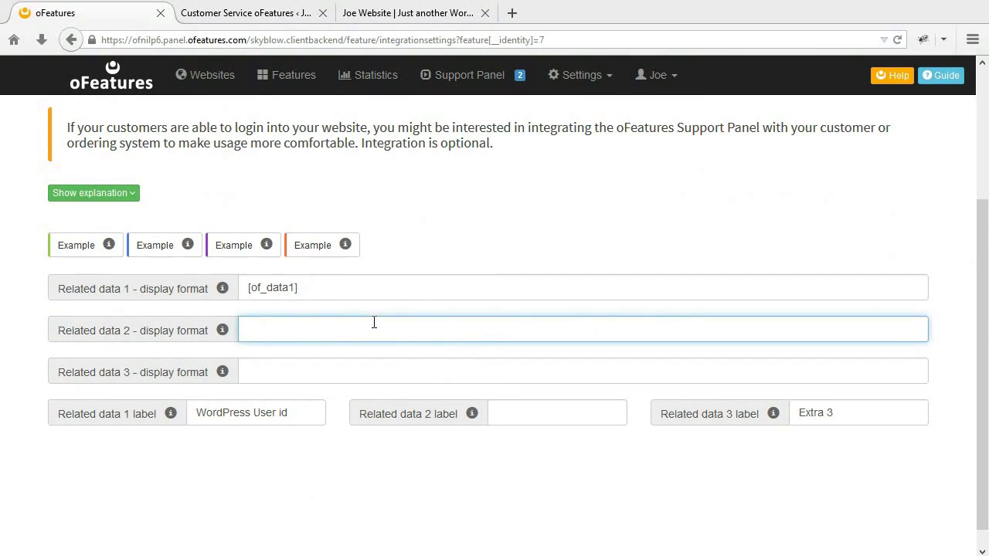
type("[of_data2")
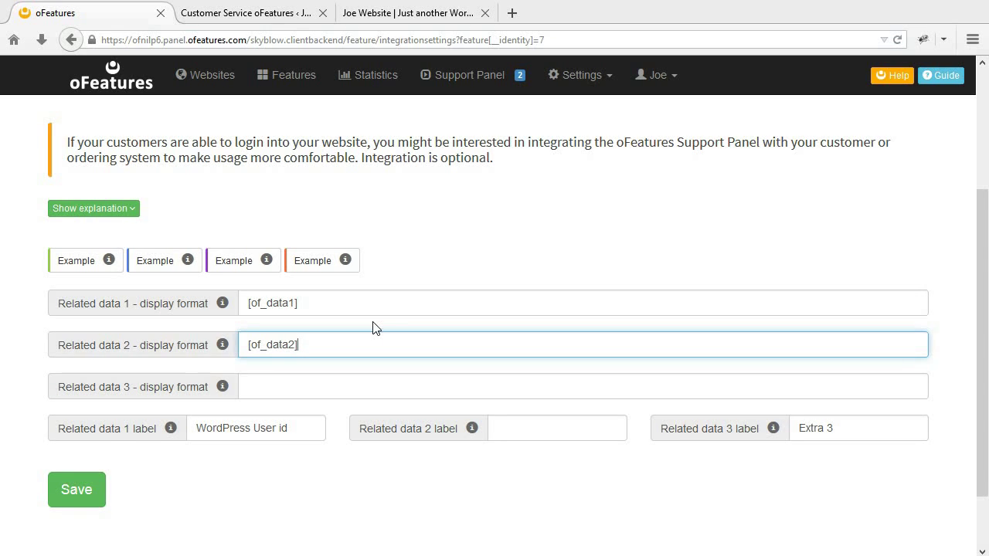
Step: Set the Related data 2 label to "WordPress username" and save the integration settings
left_click(503, 431)
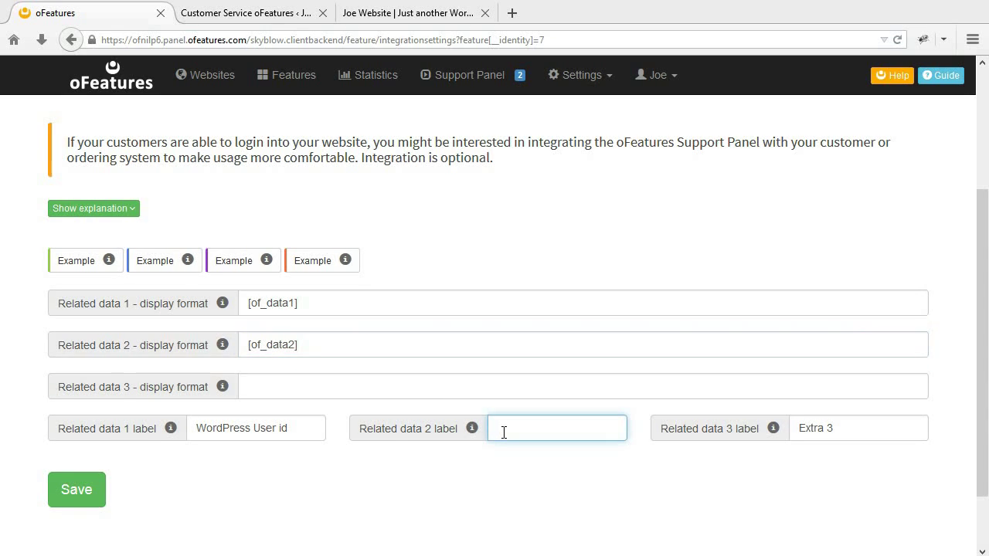
type("Wo")
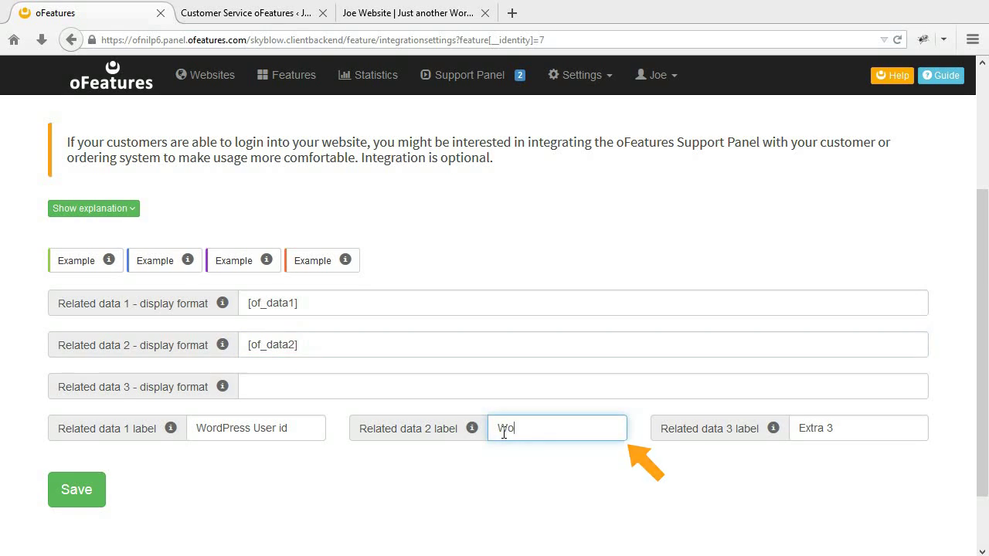
type("rdPress username")
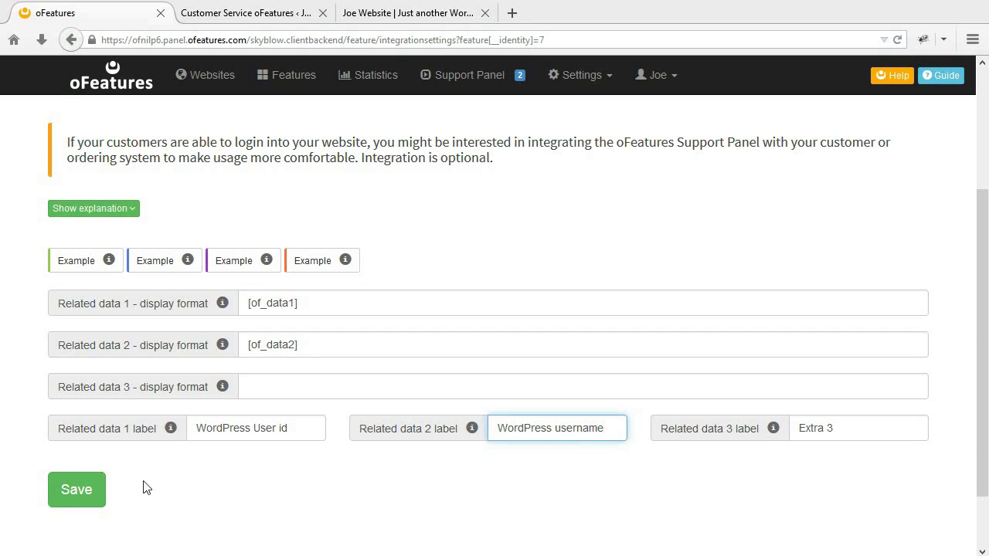
left_click(83, 490)
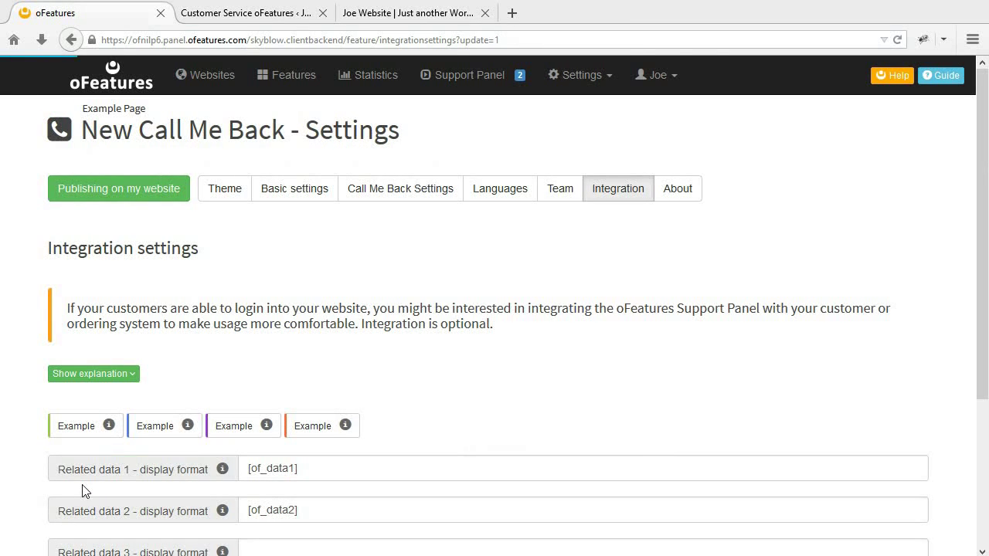
Step: Open the newest call me back alert's details in the Support Panel to check the WordPress User id and WordPress username fields
left_click(479, 91)
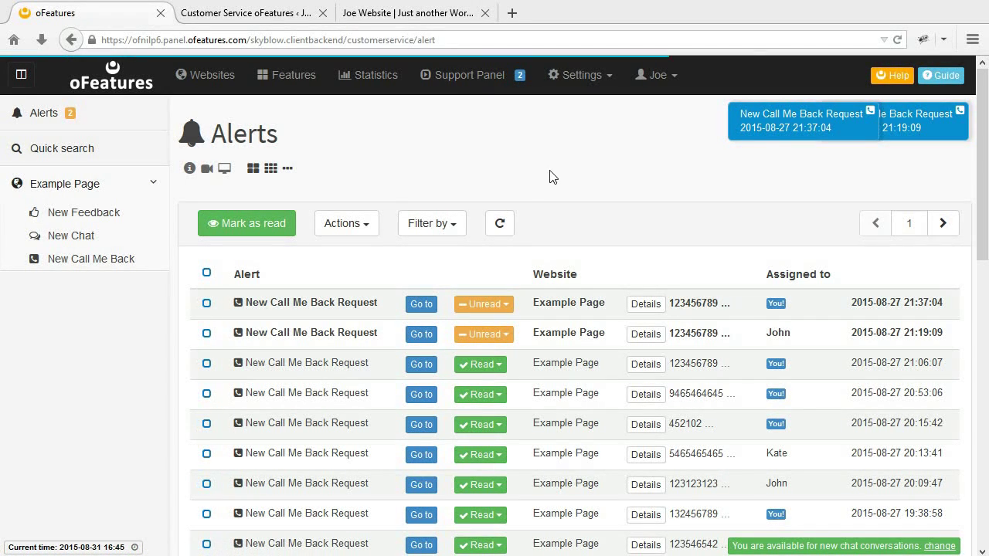
left_click(651, 310)
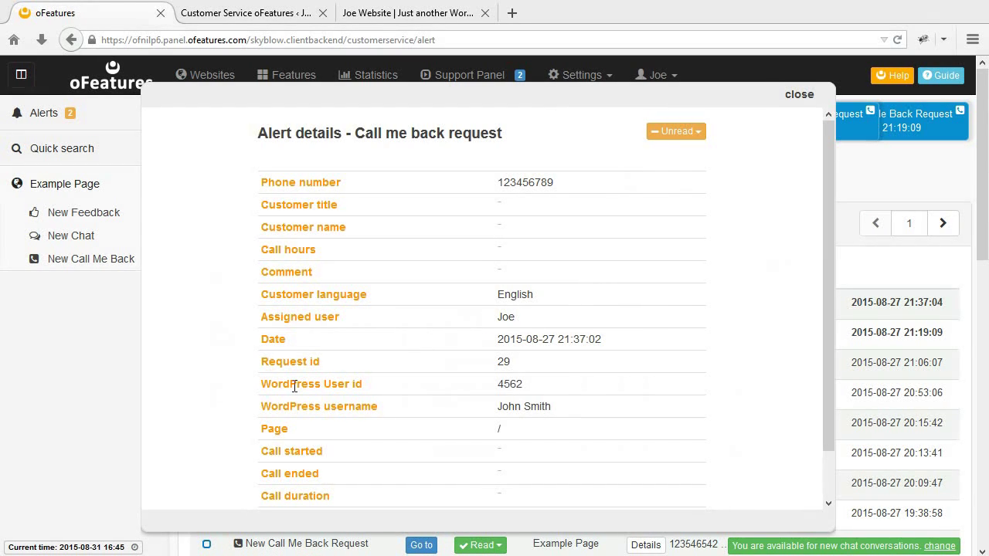
Step: Check the WordPress username field in the call me back alert's details and close the details
left_click_drag(261, 406, 382, 421)
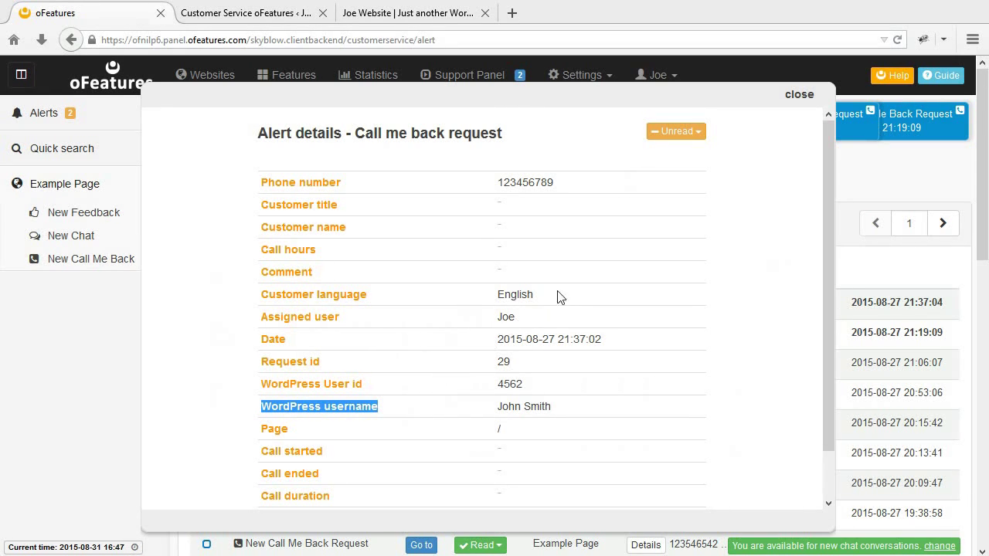
left_click(799, 95)
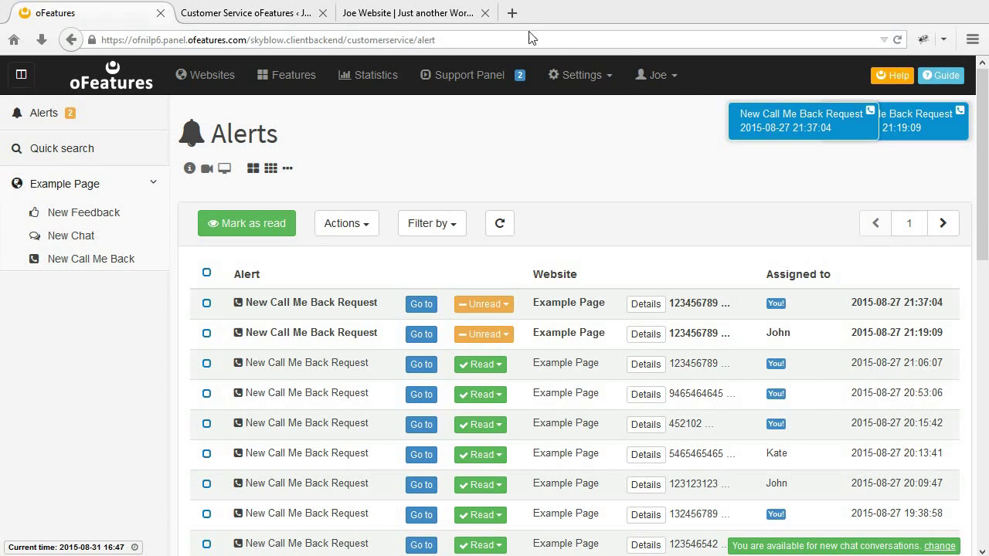
Step: Log out of the WordPress site and log in as the customer with the customer's username and account password
left_click(430, 14)
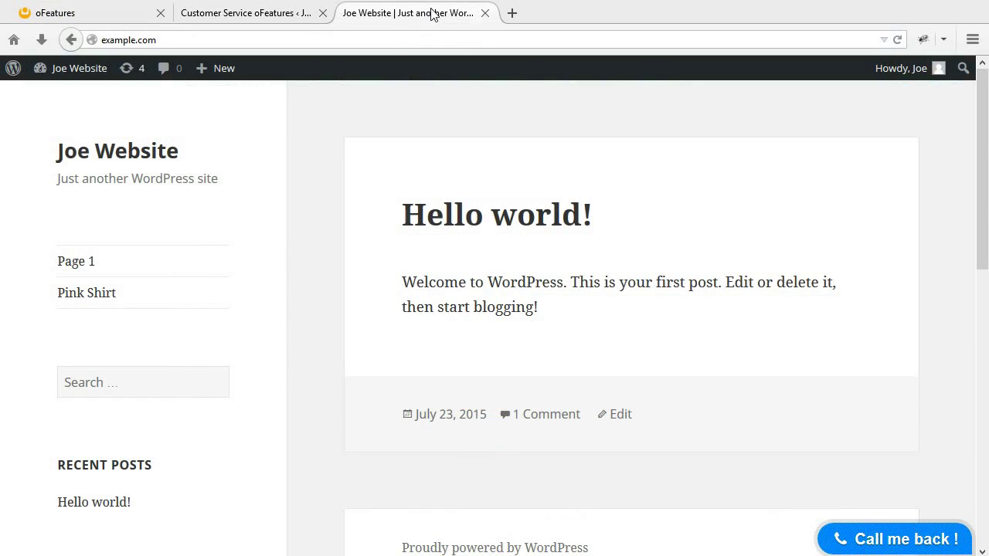
mouse_move(920, 75)
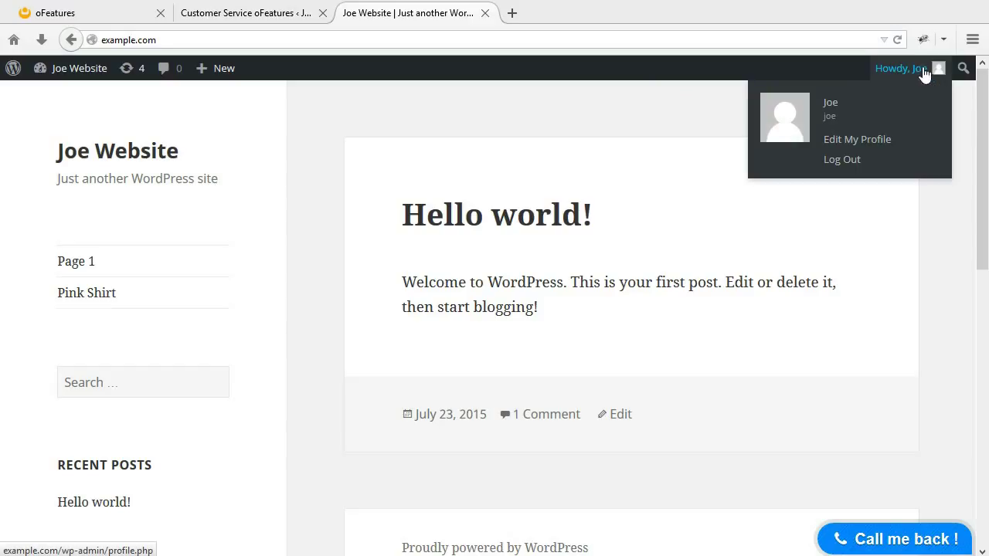
left_click(841, 160)
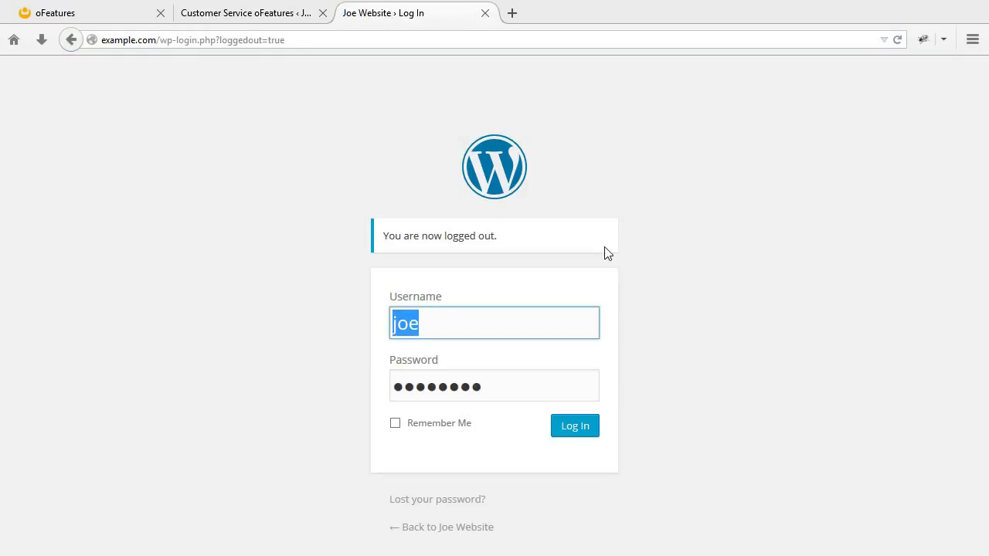
type("mic")
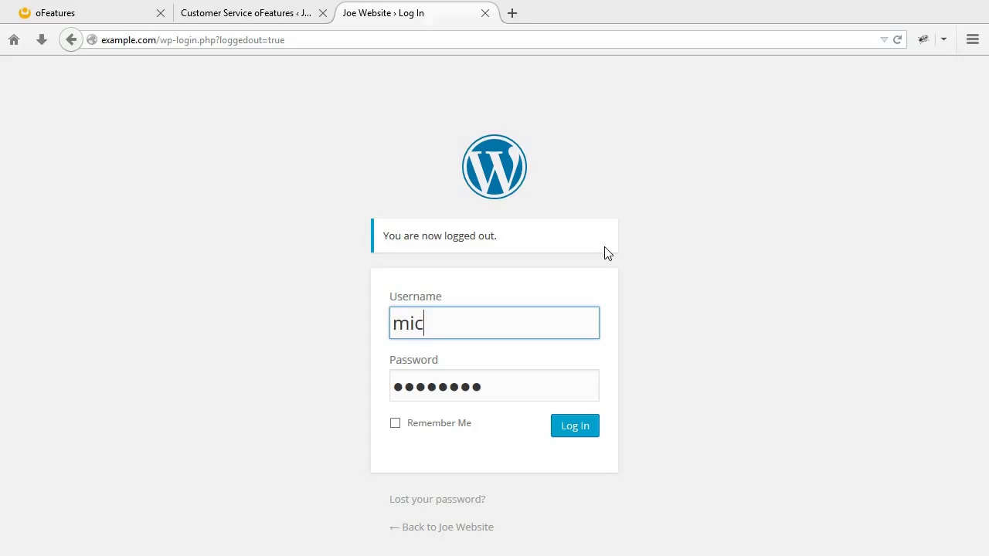
type("hael")
key("Tab")
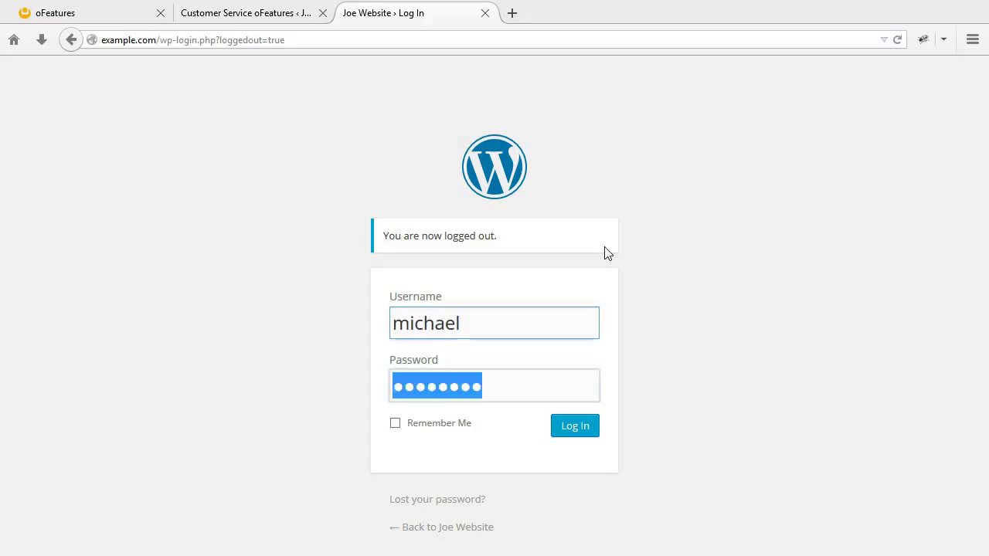
type("*****")
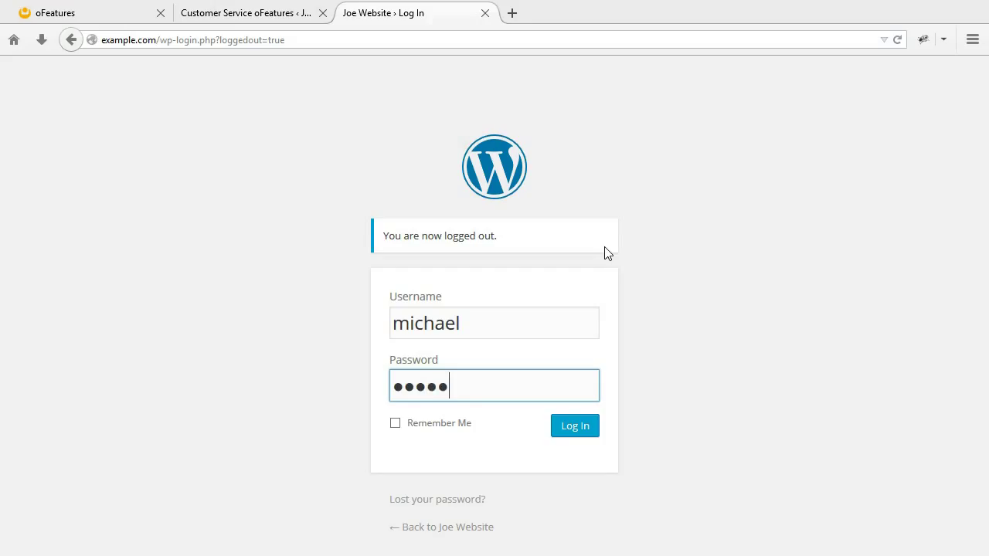
type("****")
key("Return")
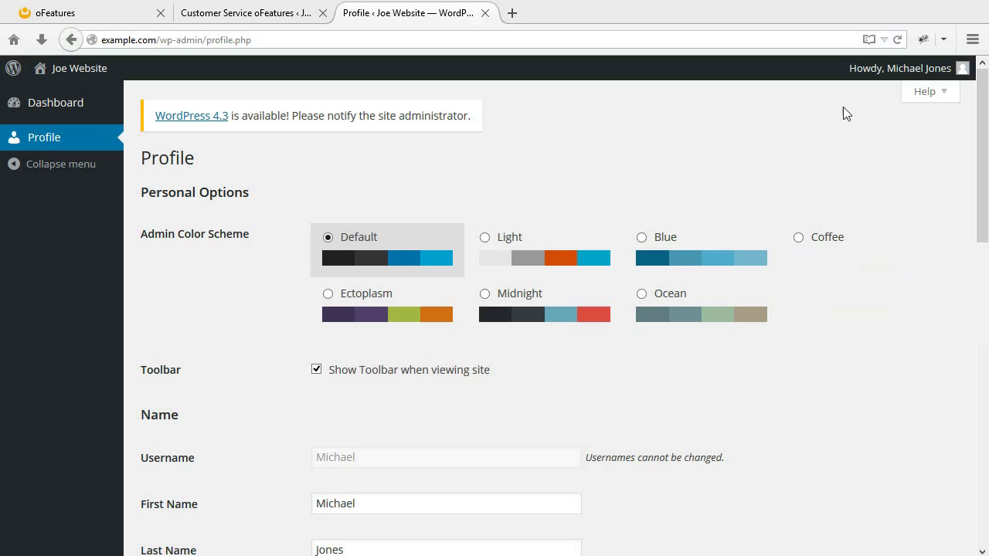
Step: Inspect the display name in the WordPress account menu with Firebug, copy its class name display-name and close the inspector
mouse_move(918, 70)
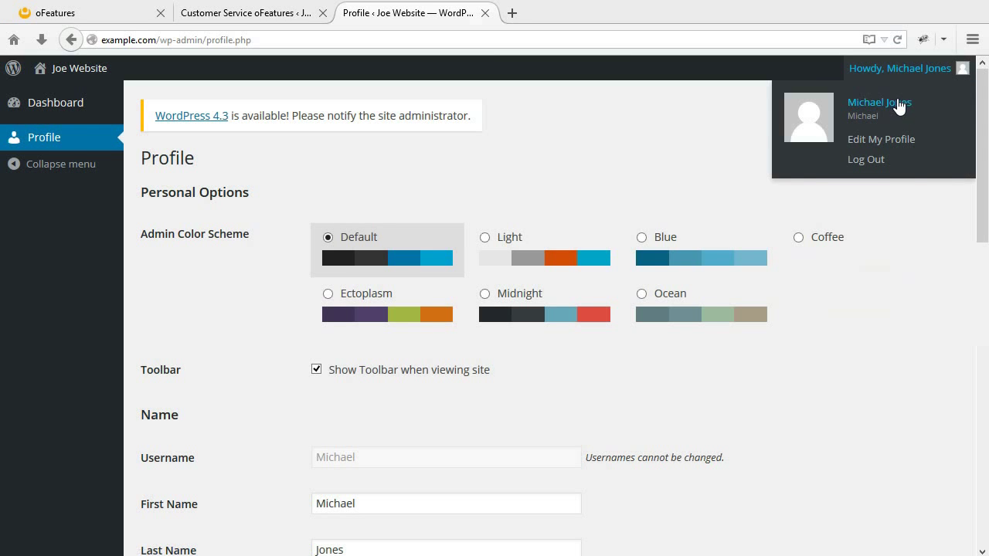
right_click(889, 77)
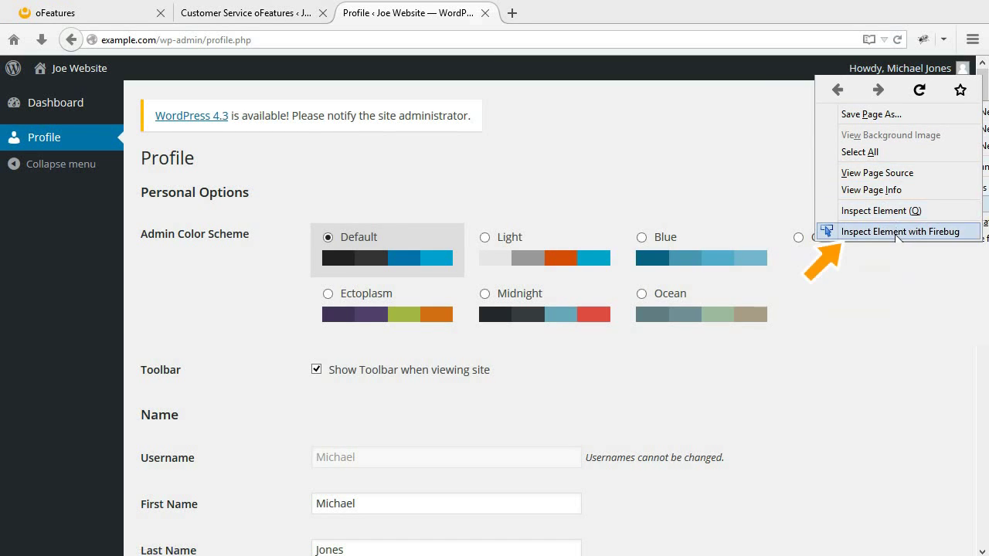
left_click(896, 232)
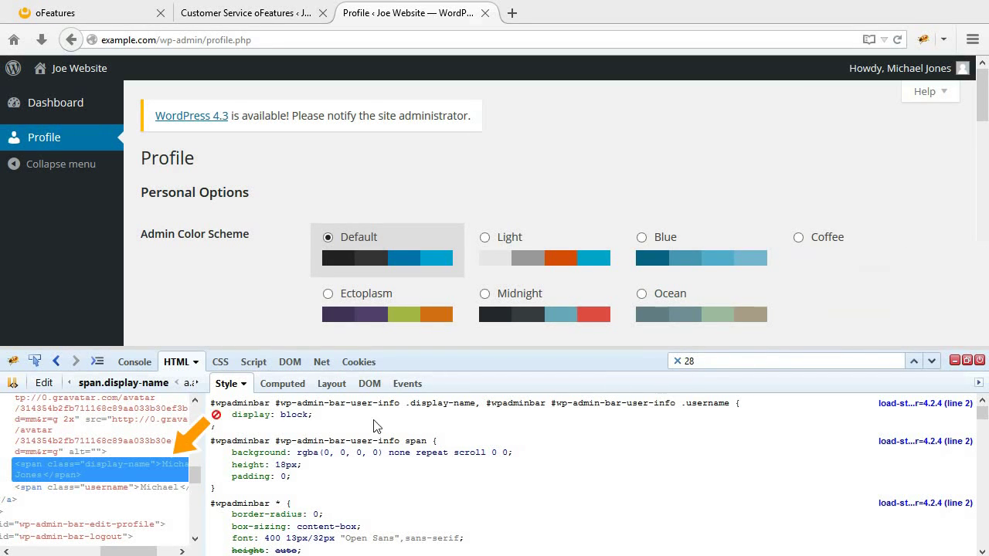
mouse_move(141, 421)
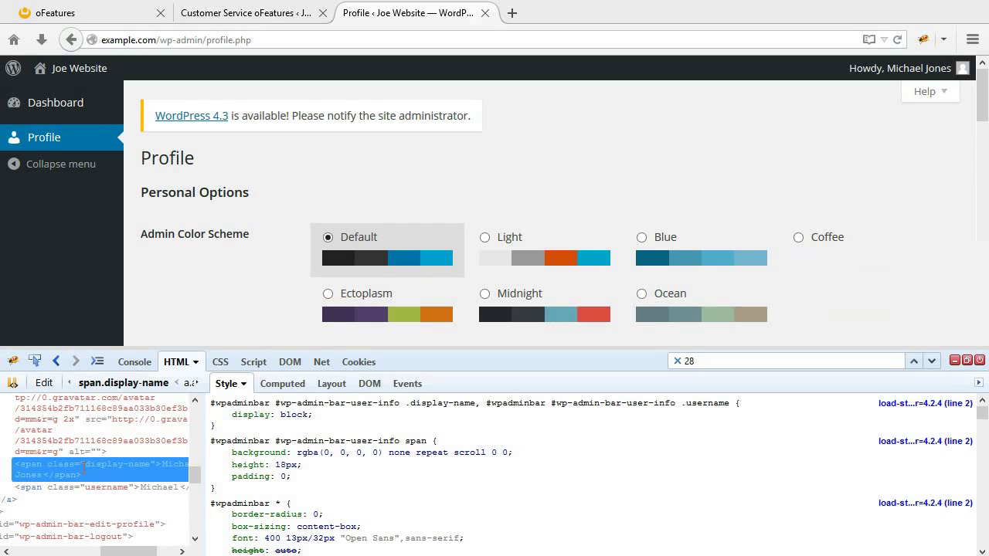
left_click_drag(122, 462, 146, 463)
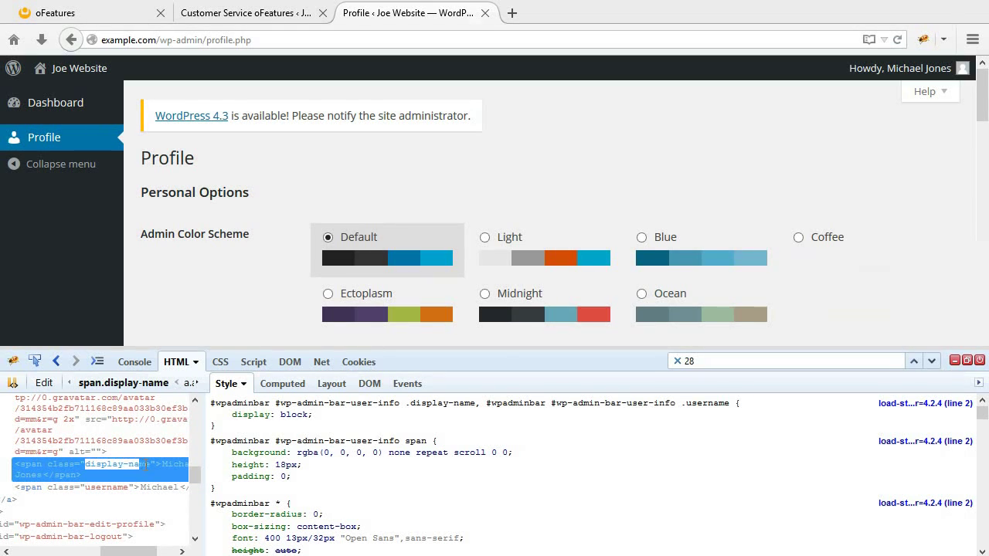
right_click(126, 464)
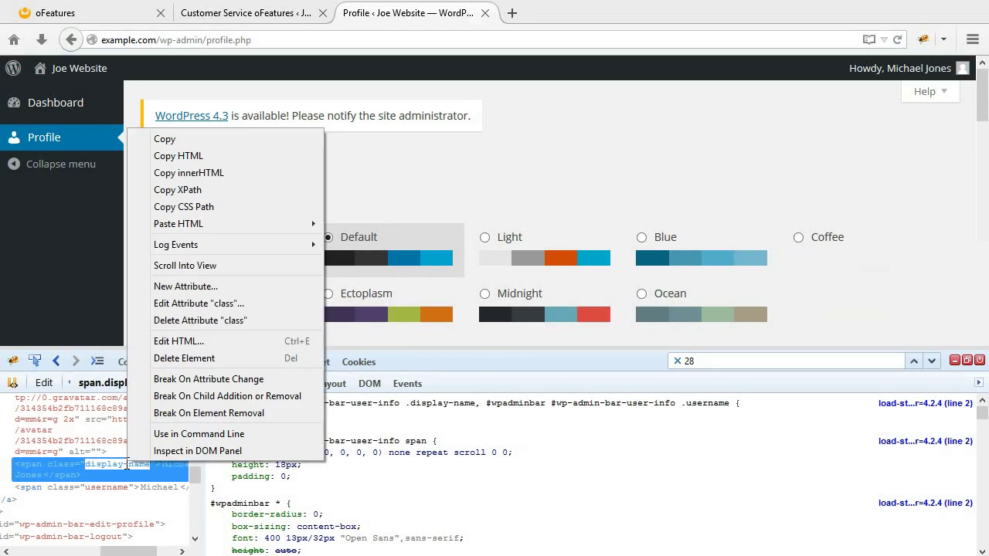
left_click(205, 143)
left_click(980, 361)
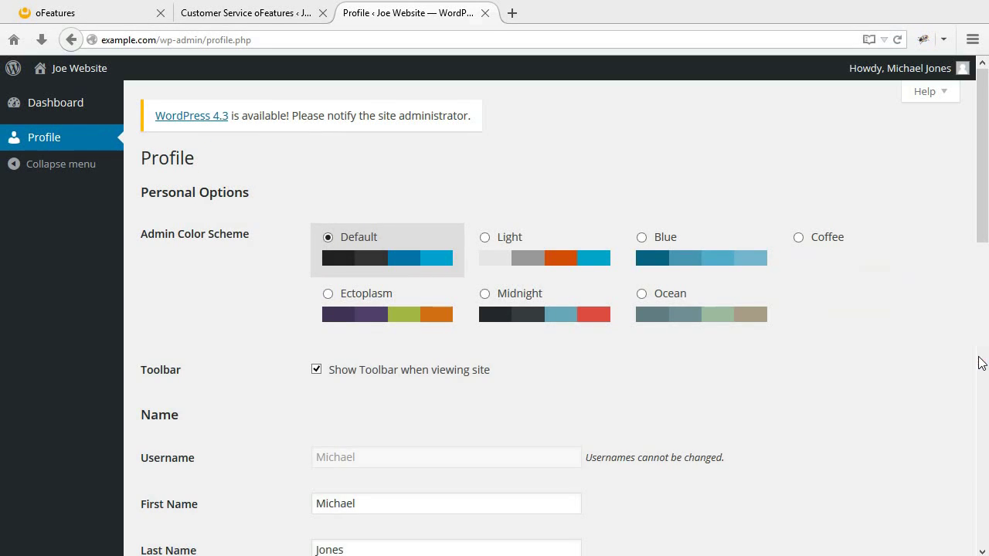
Step: Log out of the customer account and log back in to WordPress with the prefilled administrator credentials
mouse_move(938, 68)
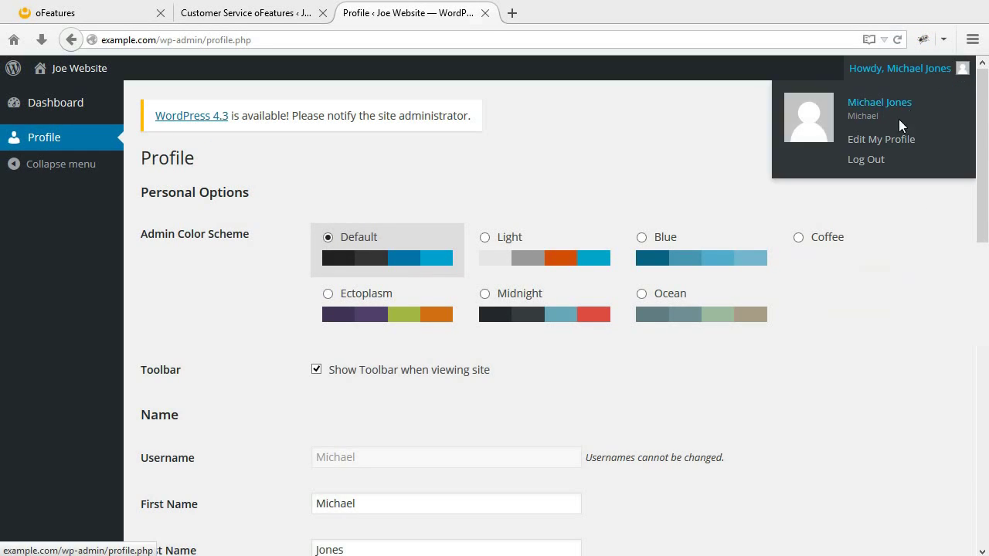
left_click(872, 161)
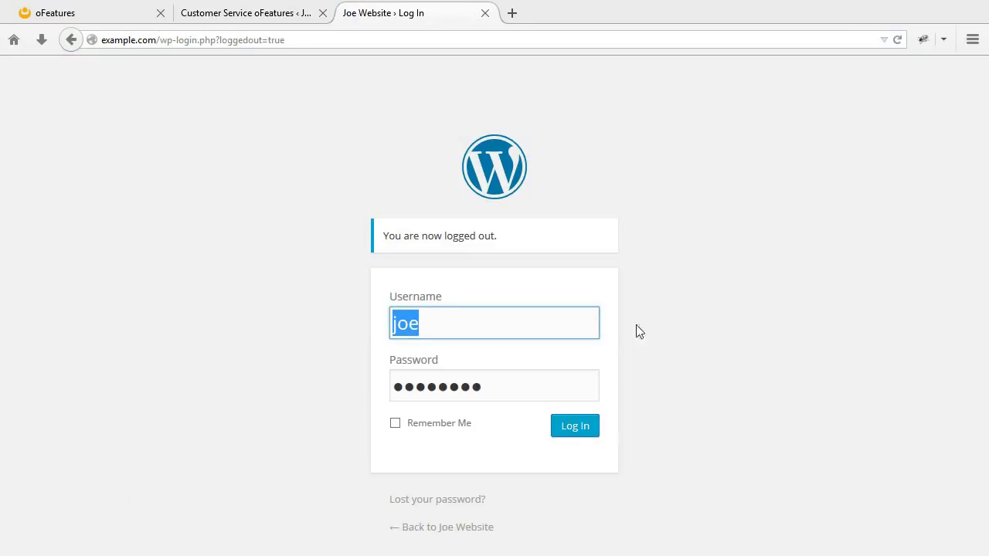
left_click(575, 429)
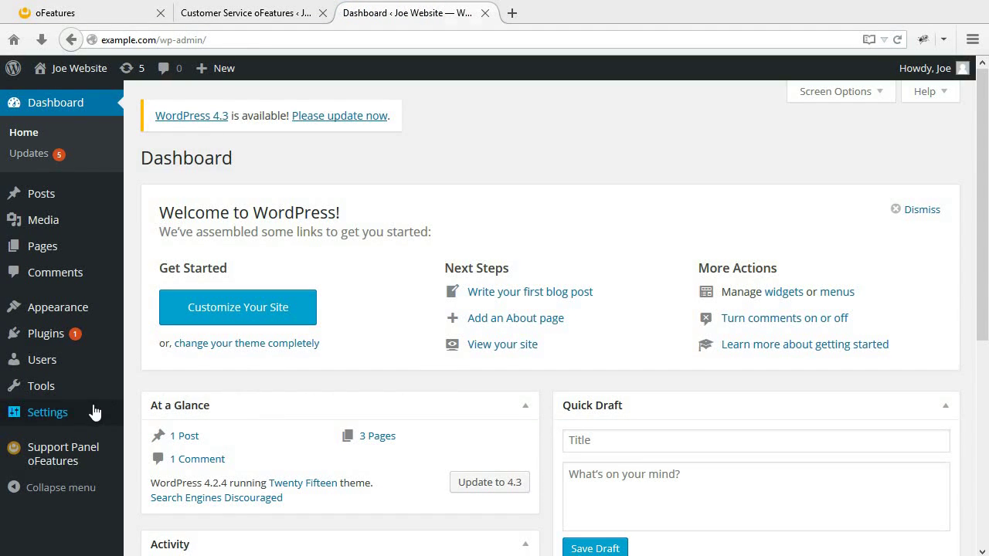
Step: Open the Customer Service oFeatures plugin settings, expand Content on all pages and enlarge the shortcode box to show the whole script
mouse_move(93, 413)
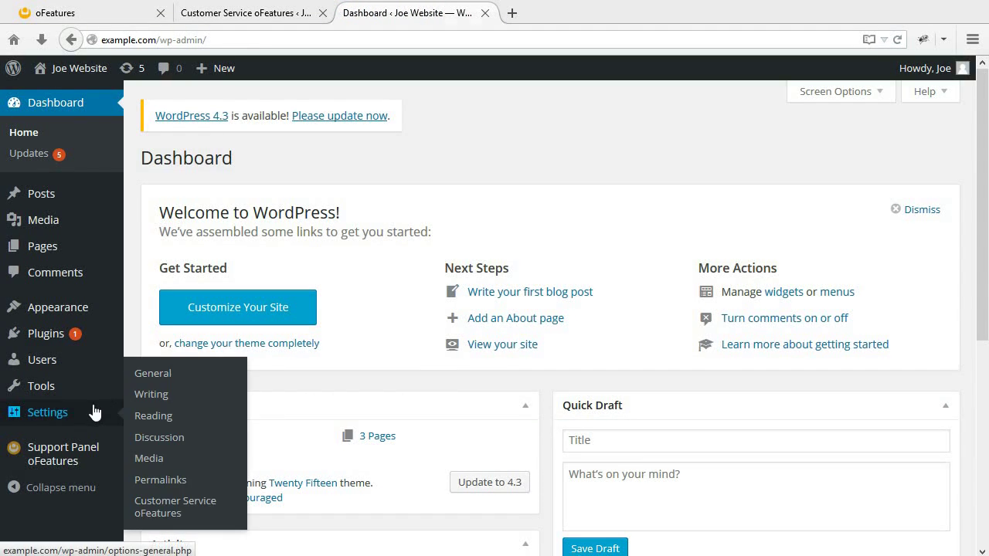
left_click(153, 508)
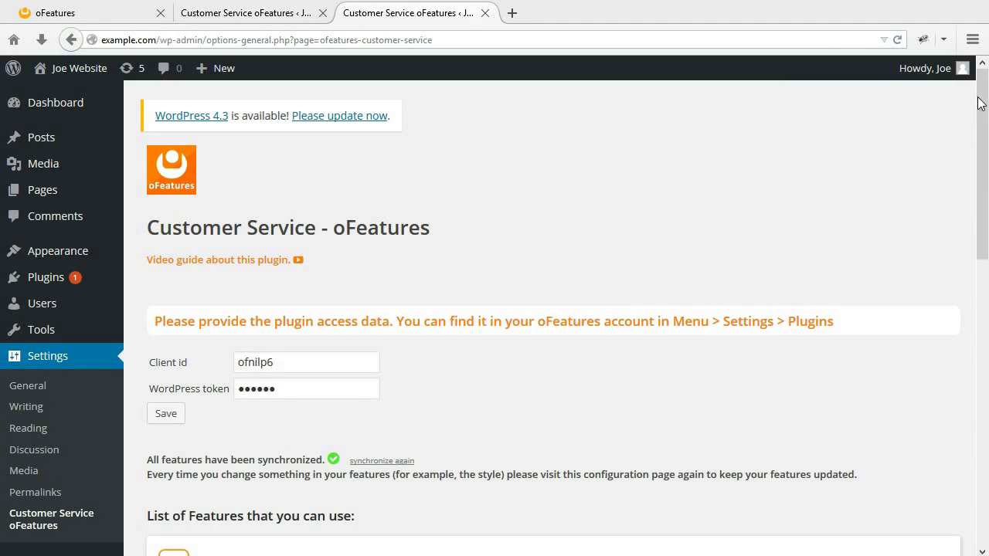
left_click_drag(978, 108, 963, 399)
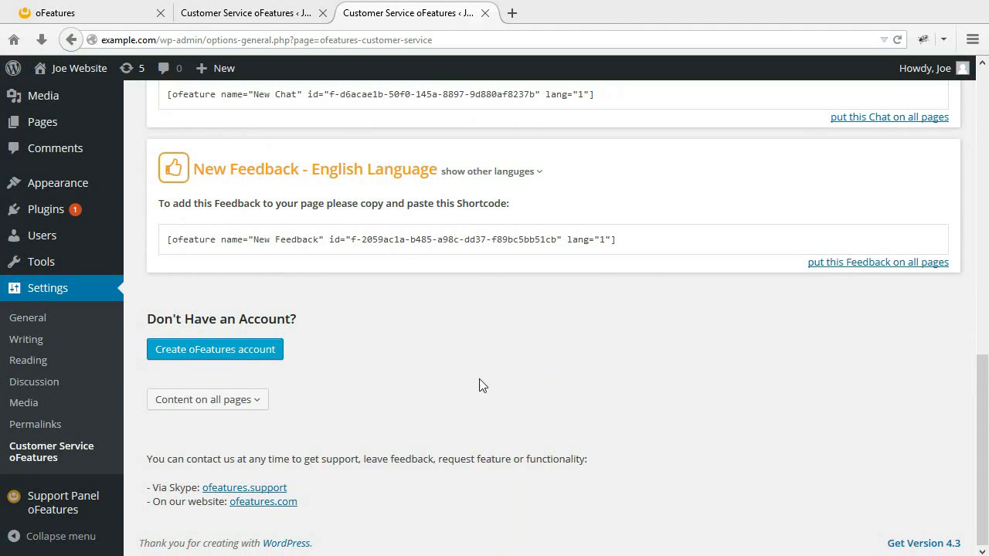
left_click(255, 402)
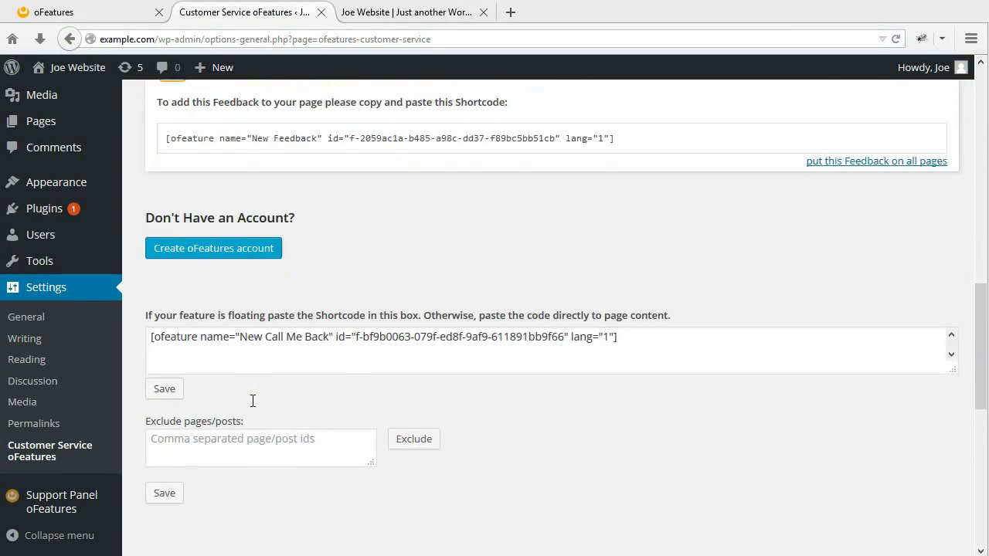
scroll(251, 404, "down", 5)
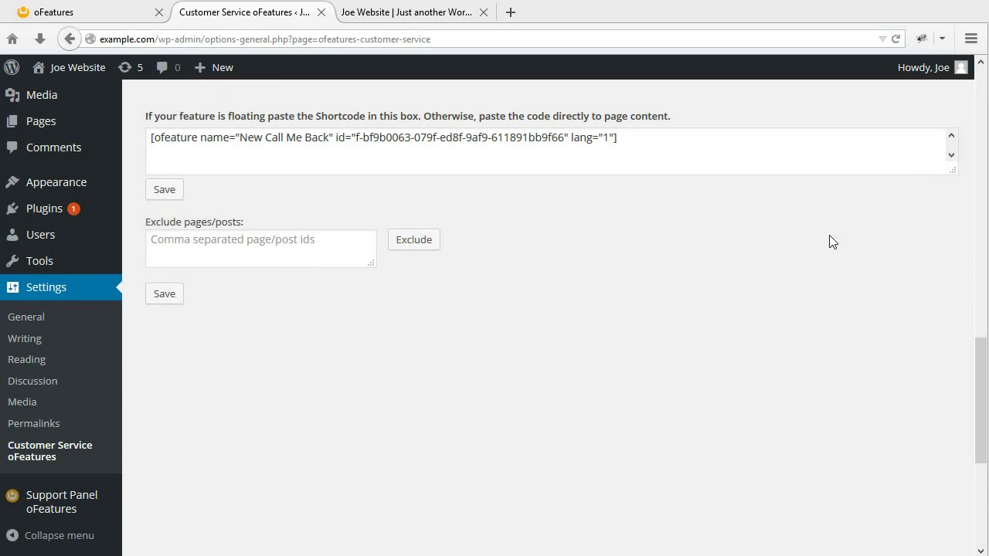
left_click_drag(955, 173, 928, 336)
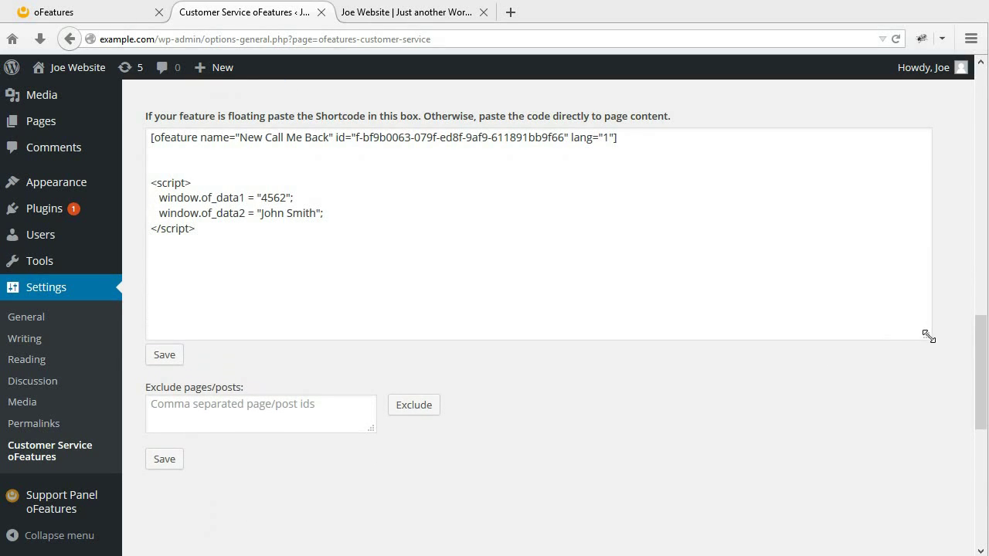
Step: Start a setTimeout(function(){ block below the window.of_data2 line in the script, with an empty line before it
left_click(326, 214)
key("Return")
key("Return")
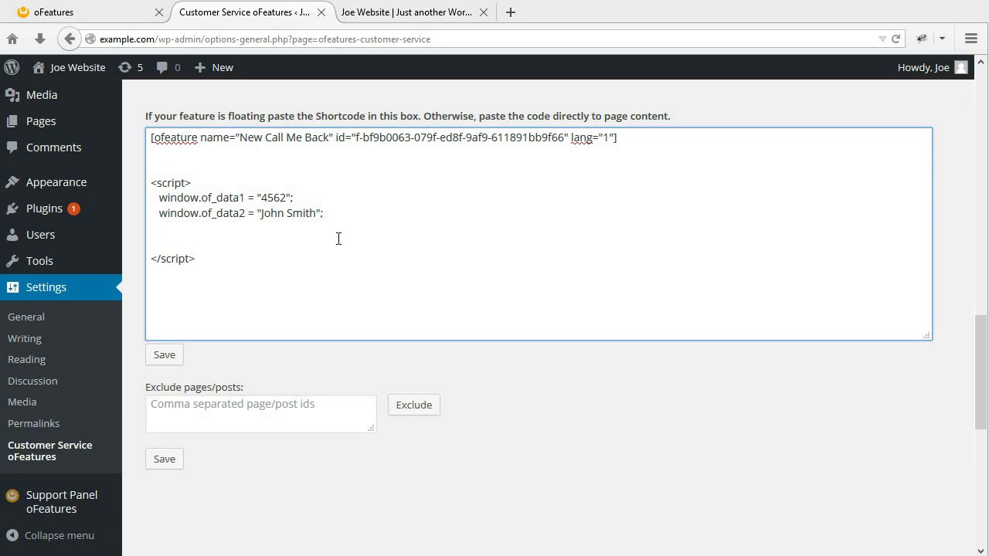
type("setTimeout(function(")
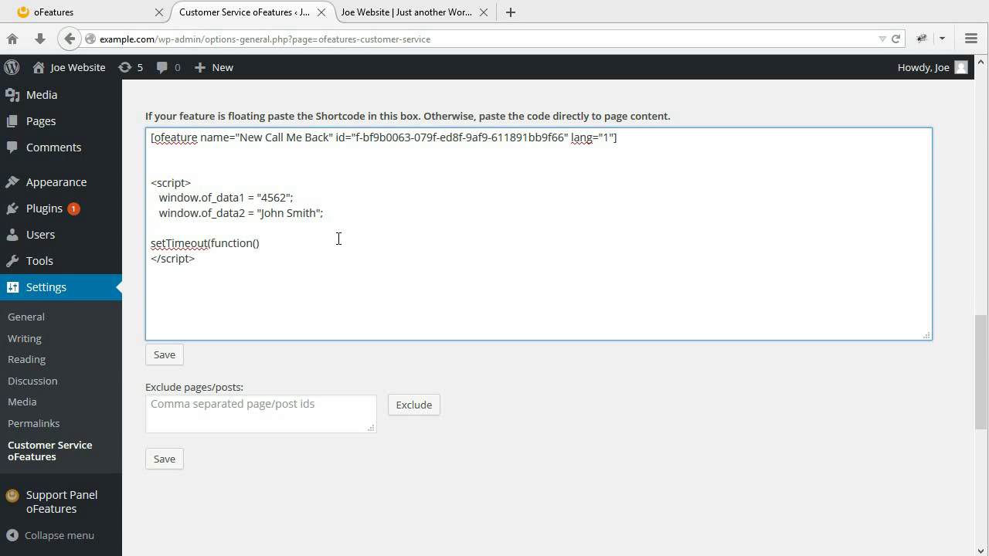
type("){")
key("Return")
Step: Complete the function with window.of_data2 = jQuery('.display-name').text() and the closing line }, 1000), and save the content
type("window.of_data2 = jQuery('")
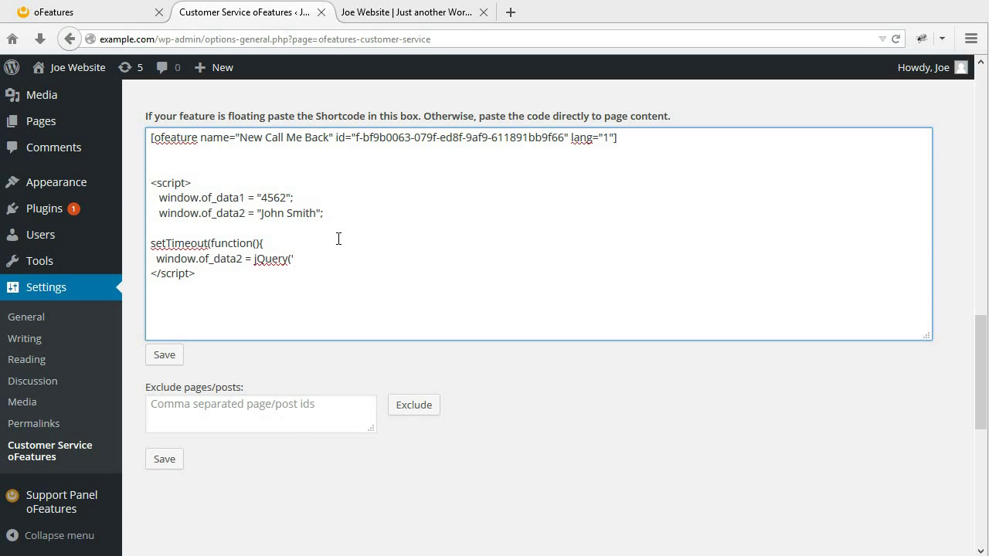
right_click(299, 257)
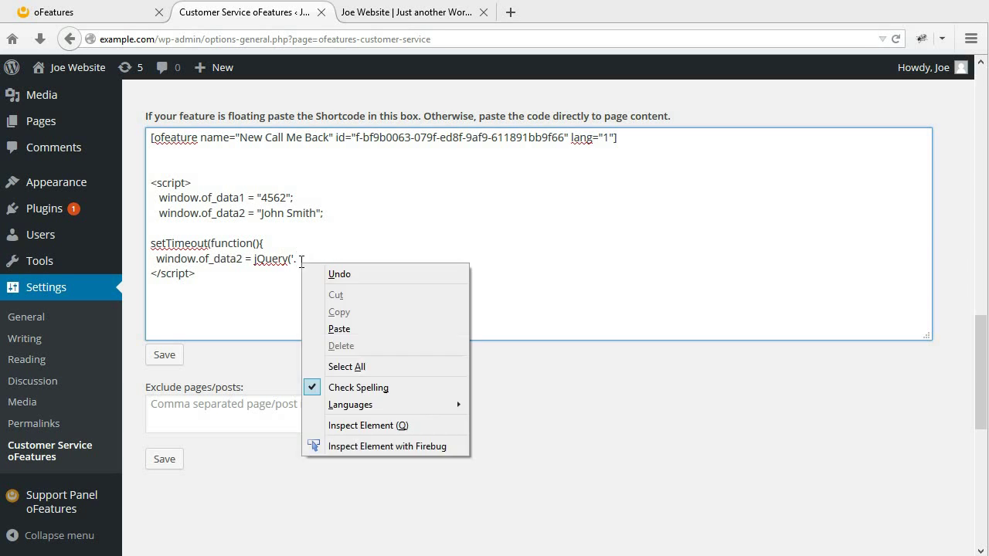
left_click(360, 327)
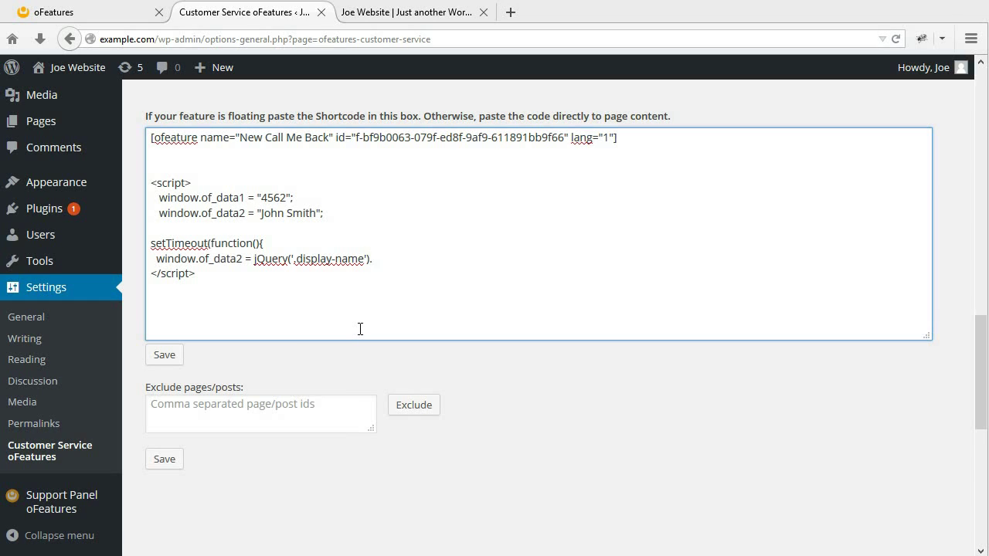
type("').text()")
key("Return")
type("}, 1000)")
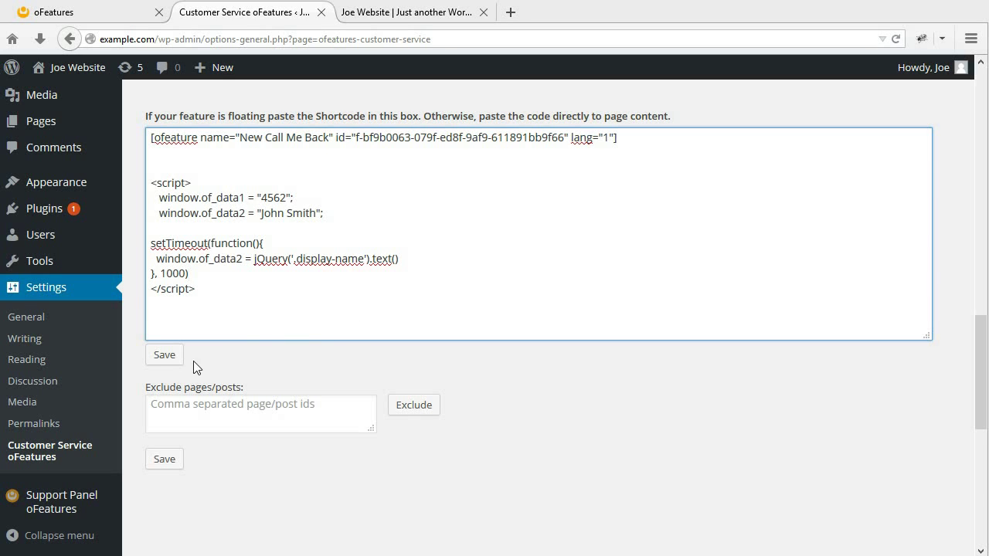
left_click(163, 357)
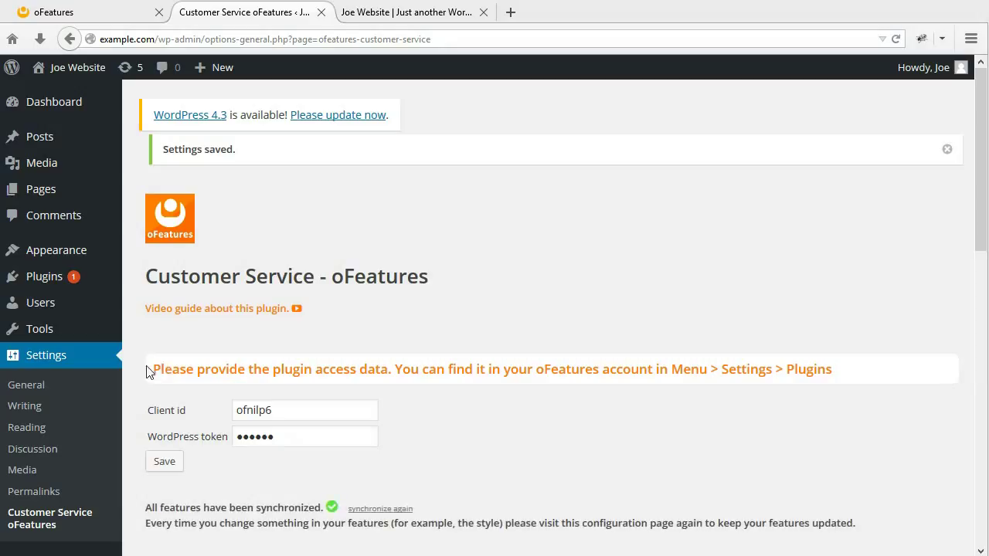
Step: Reload the WordPress site's front page to load the updated script
left_click(431, 15)
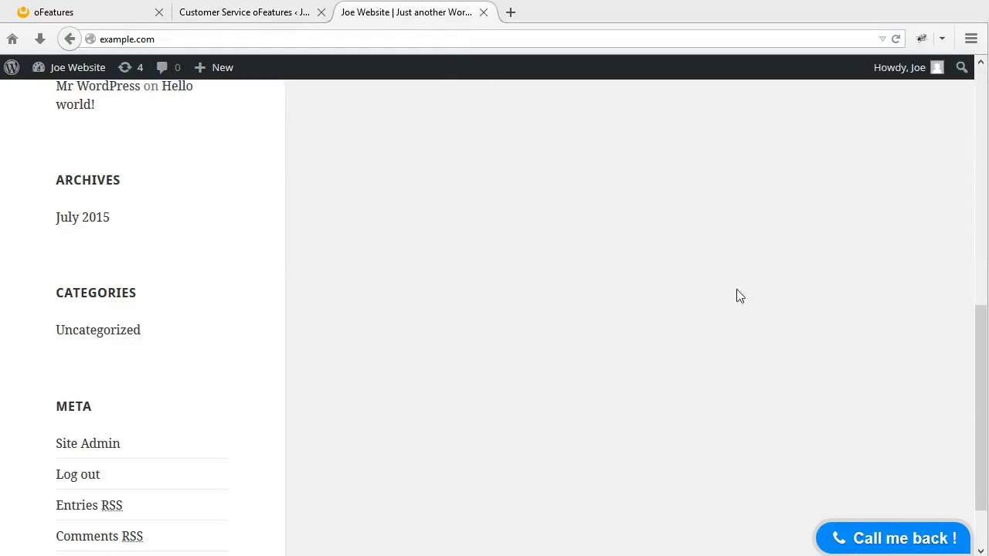
left_click_drag(976, 400, 950, 152)
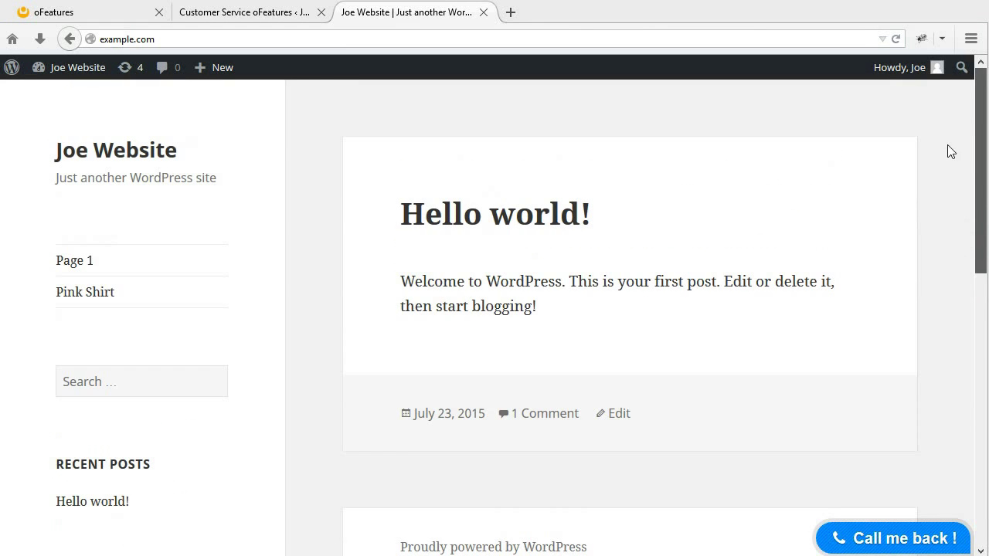
left_click(896, 38)
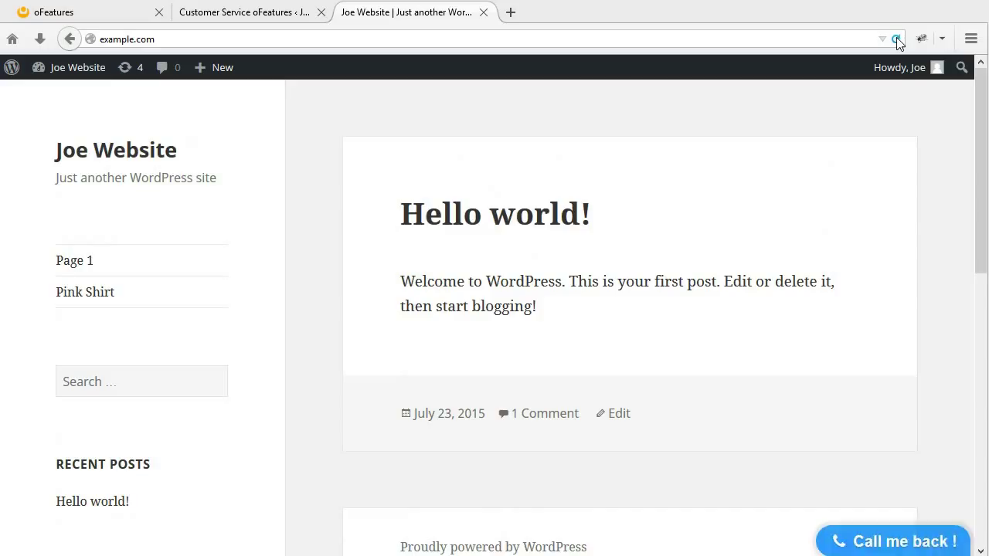
Step: Submit a call me back request on the website with a test phone number and dismiss the thank-you message
left_click(891, 542)
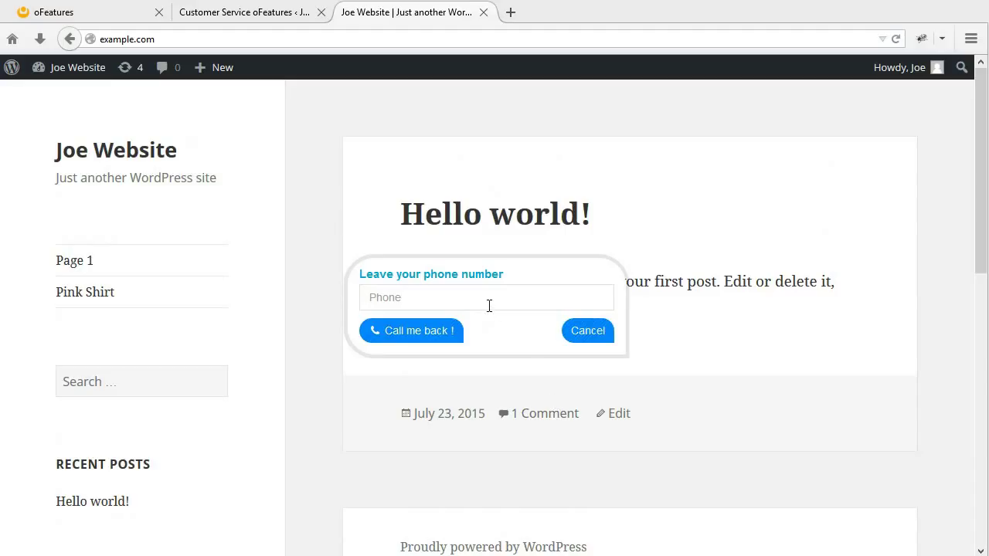
left_click(489, 306)
type("123456789")
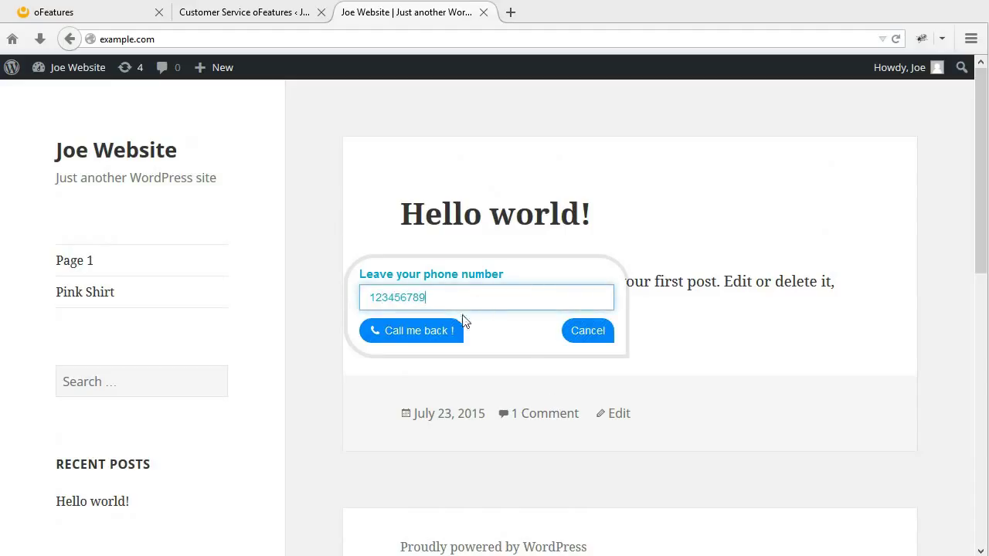
left_click(452, 330)
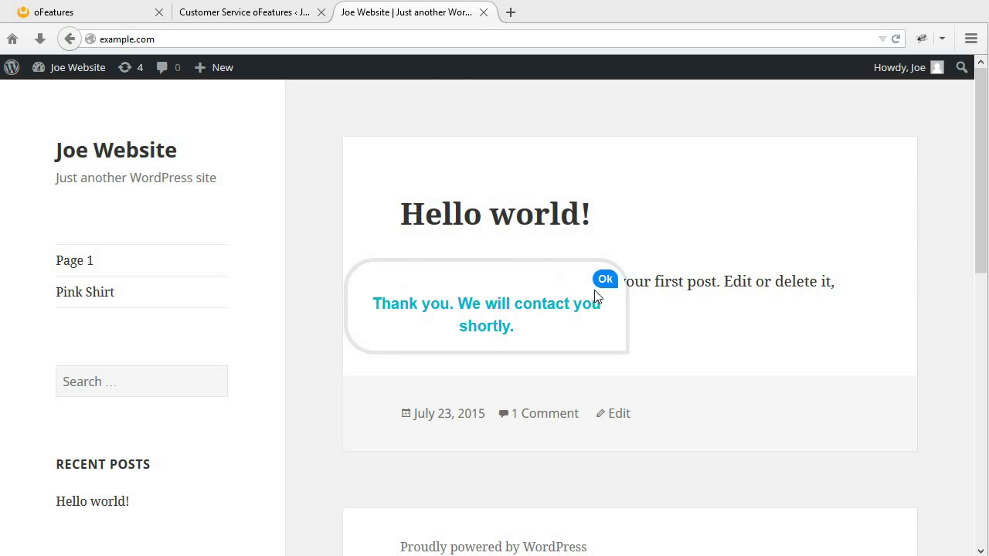
left_click(602, 280)
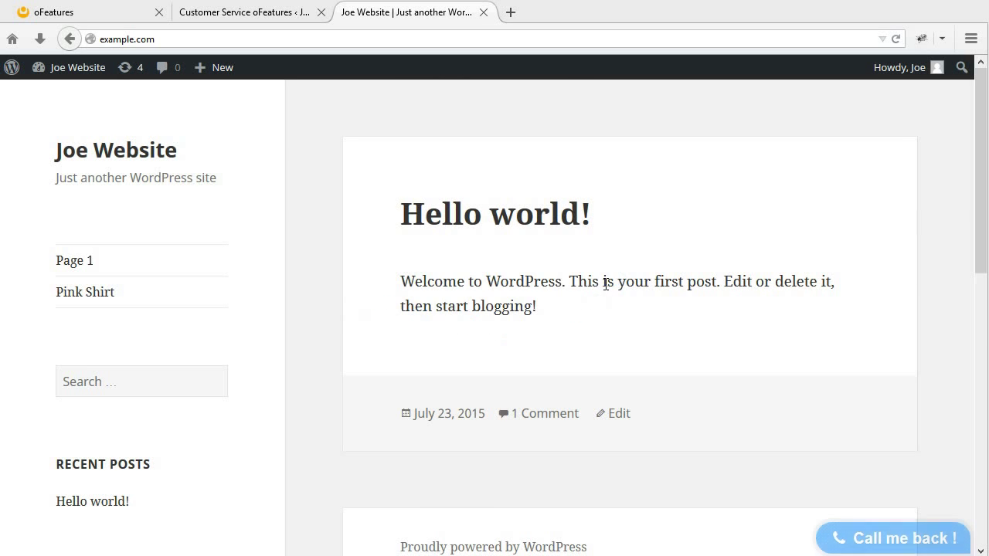
Step: Switch to oFeatures, open the newest alert's details in the Support Panel, check the WordPress username, and close the details
left_click(120, 17)
left_click(456, 73)
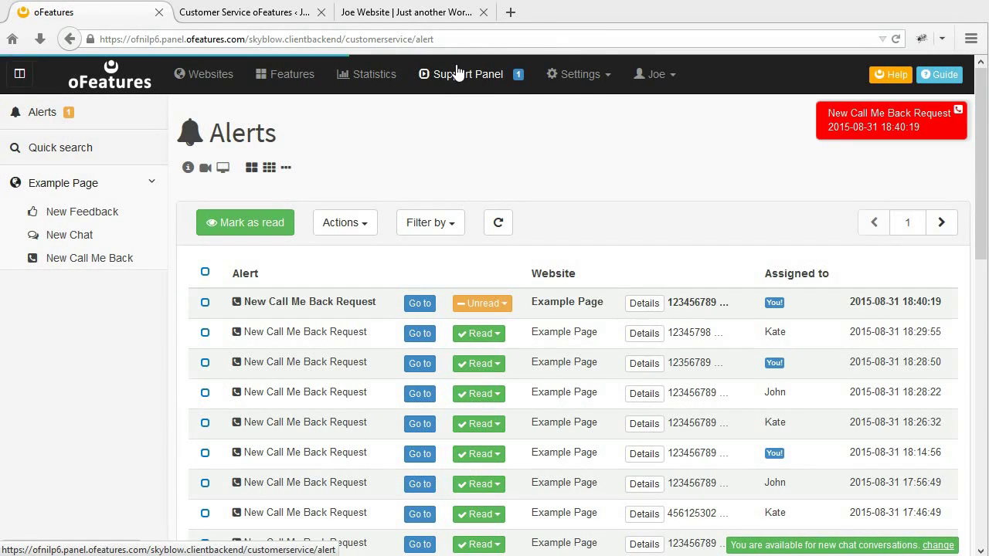
left_click(653, 304)
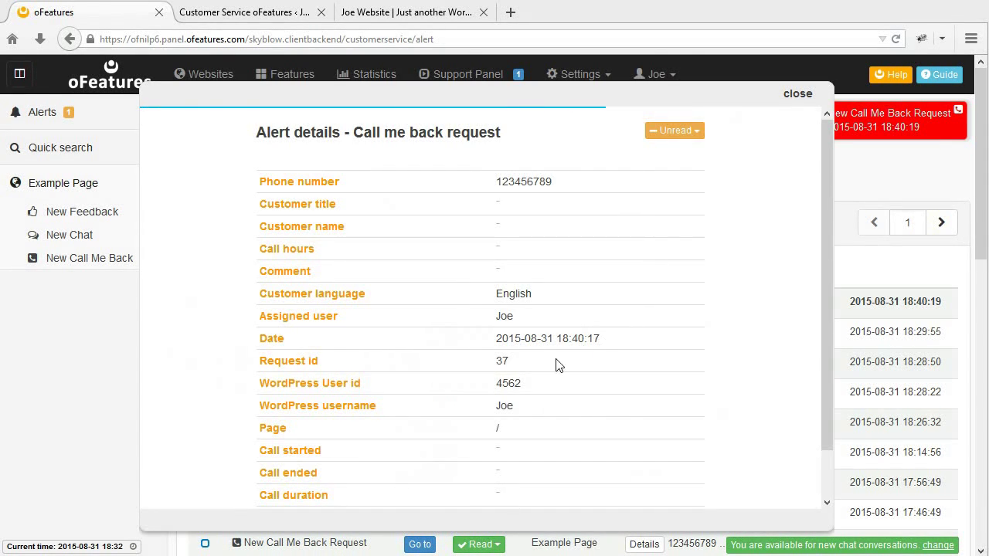
left_click_drag(252, 412, 380, 417)
left_click(438, 411)
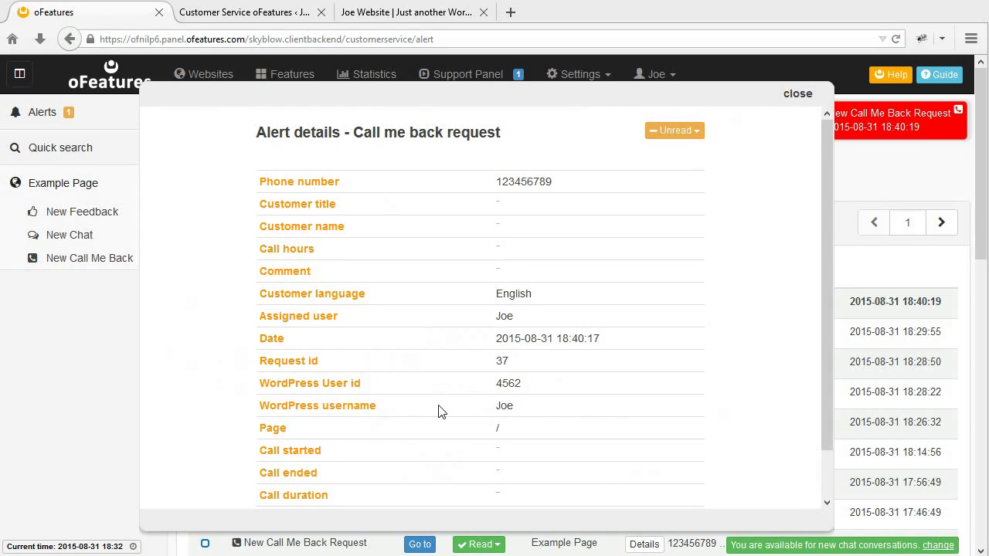
left_click_drag(494, 408, 536, 410)
left_click(538, 411)
left_click(791, 96)
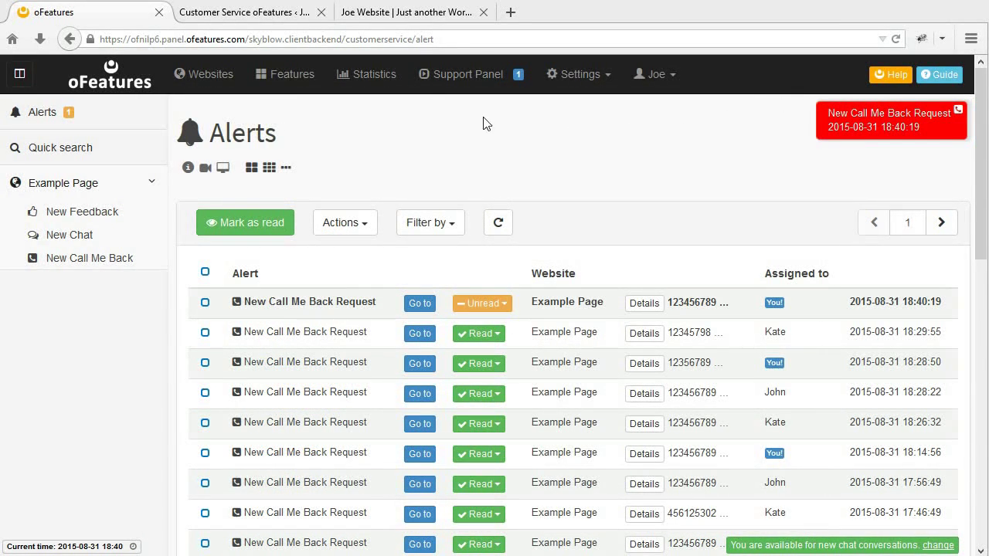
Step: Log out of the WordPress site, log in with another customer's username and account password, and open the site's front page
left_click(384, 20)
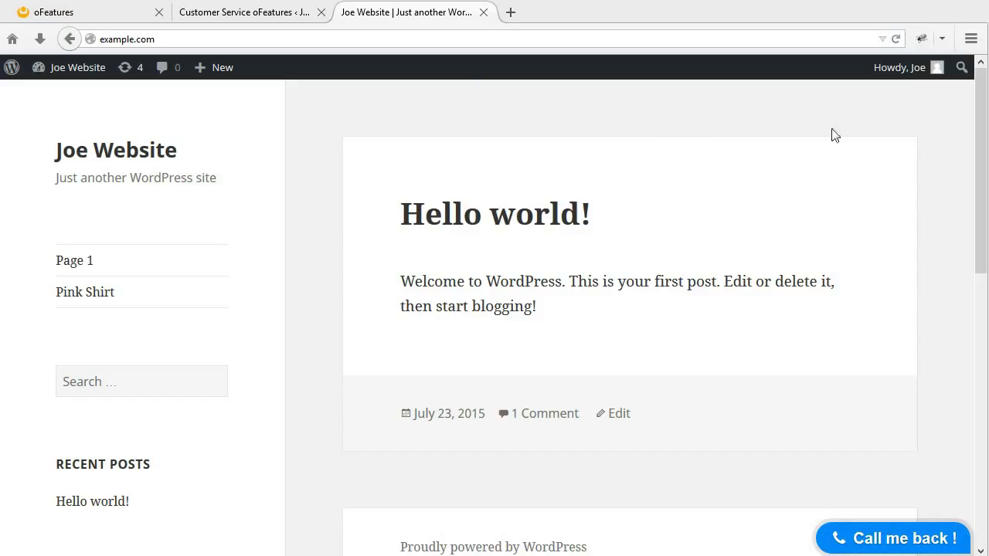
mouse_move(935, 71)
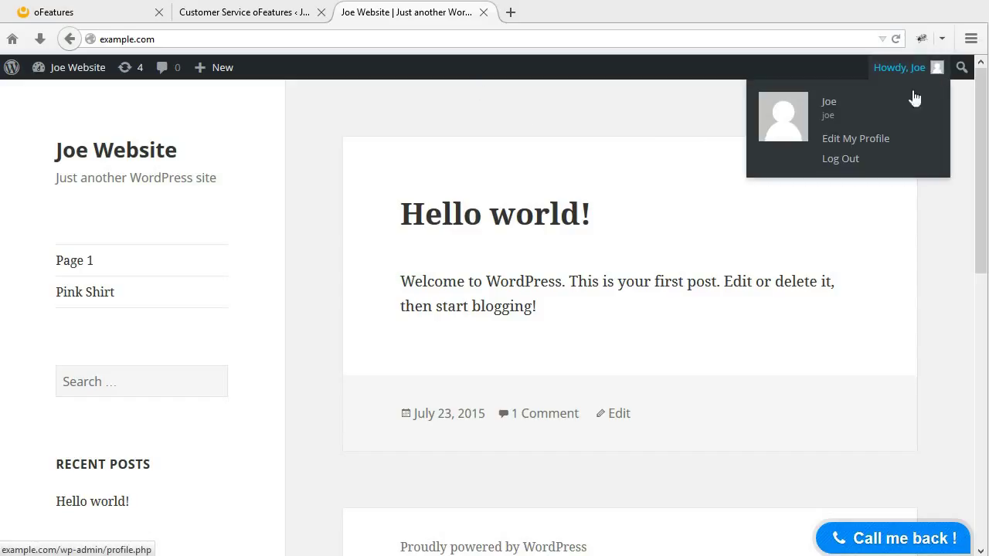
left_click(847, 159)
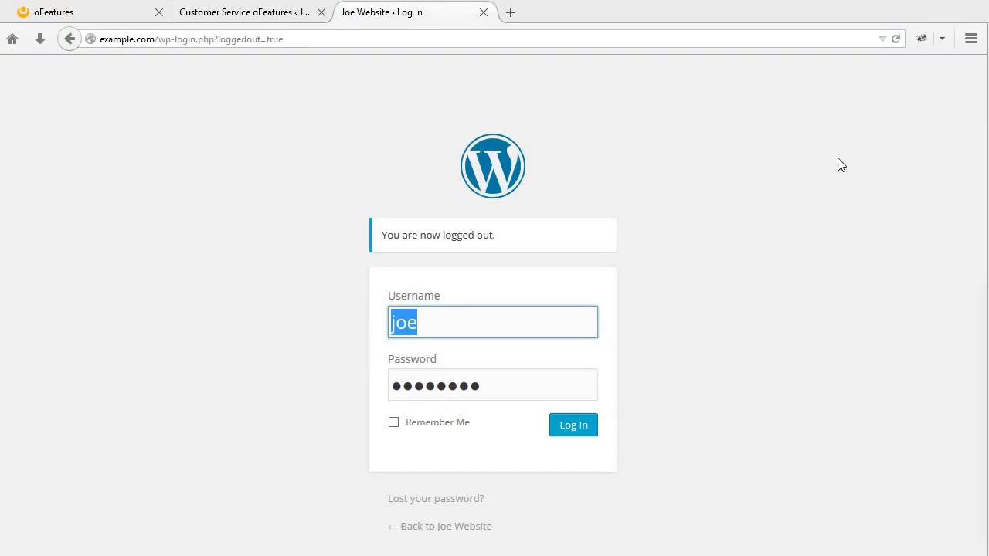
type("michael")
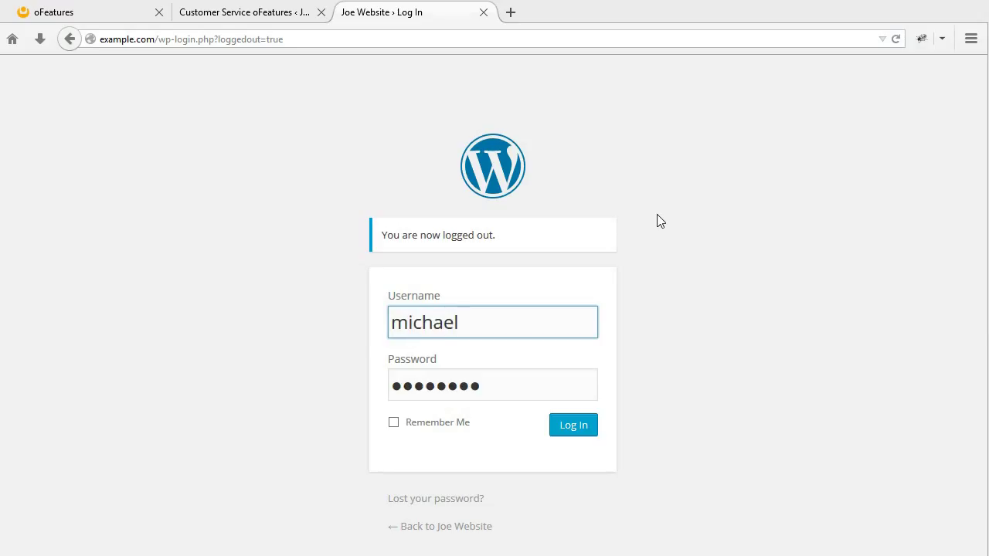
key("Tab")
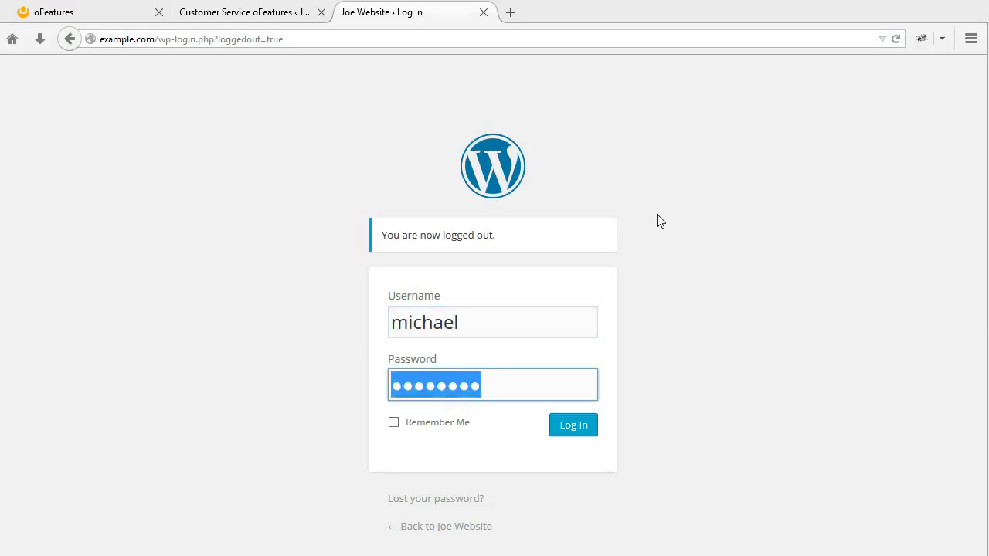
type("•••••••••")
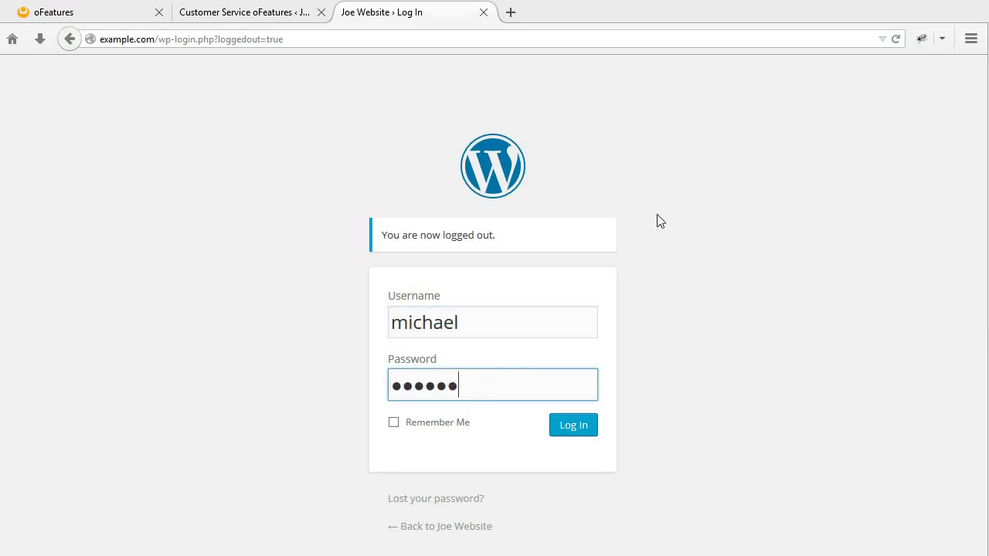
key("Return")
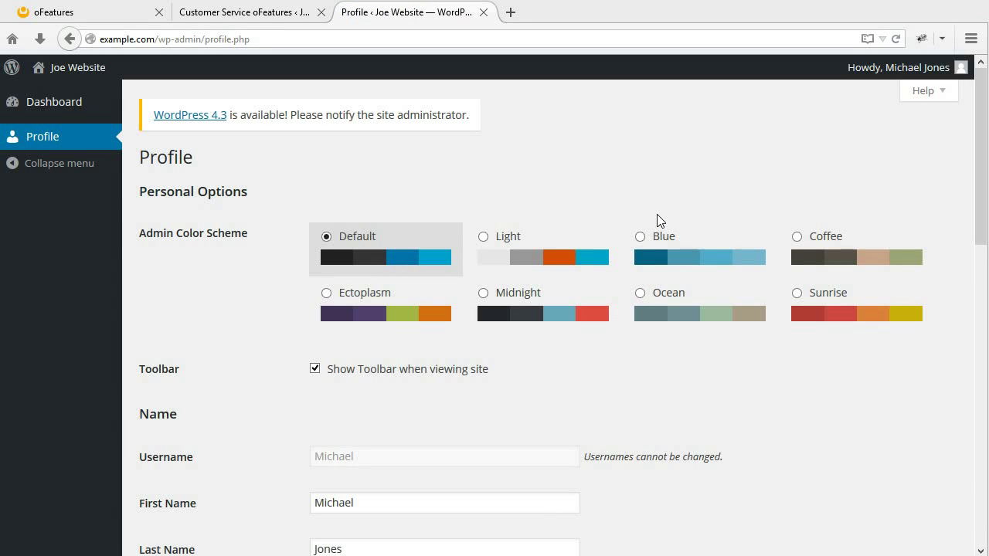
left_click(72, 69)
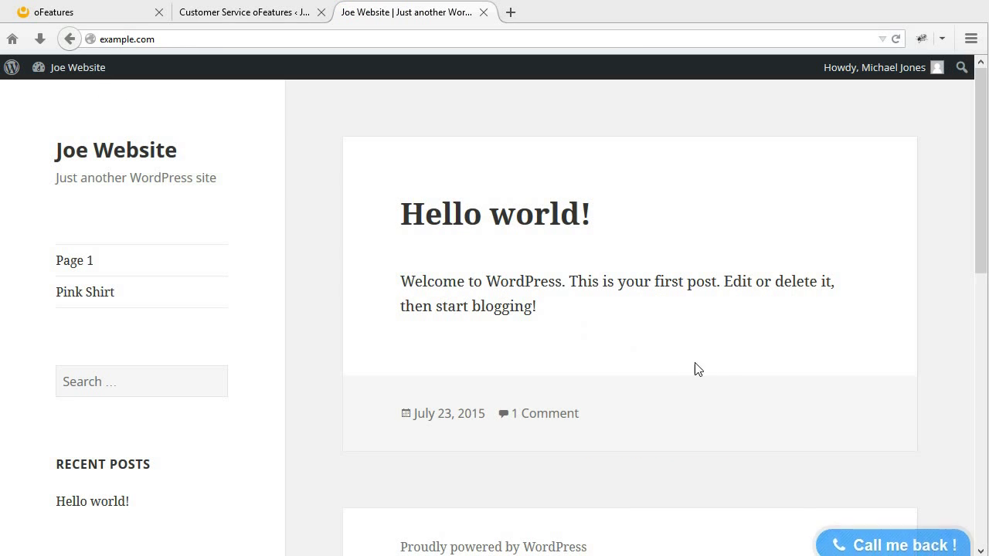
Step: Submit another call me back request with a phone number as the newly logged-in customer and dismiss the confirmation
left_click(891, 537)
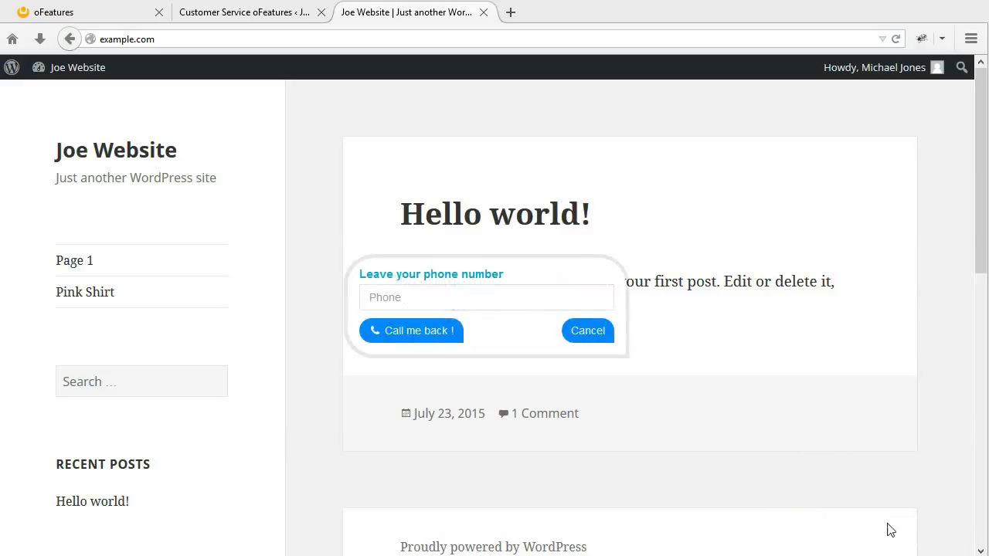
left_click(483, 301)
type("123456789")
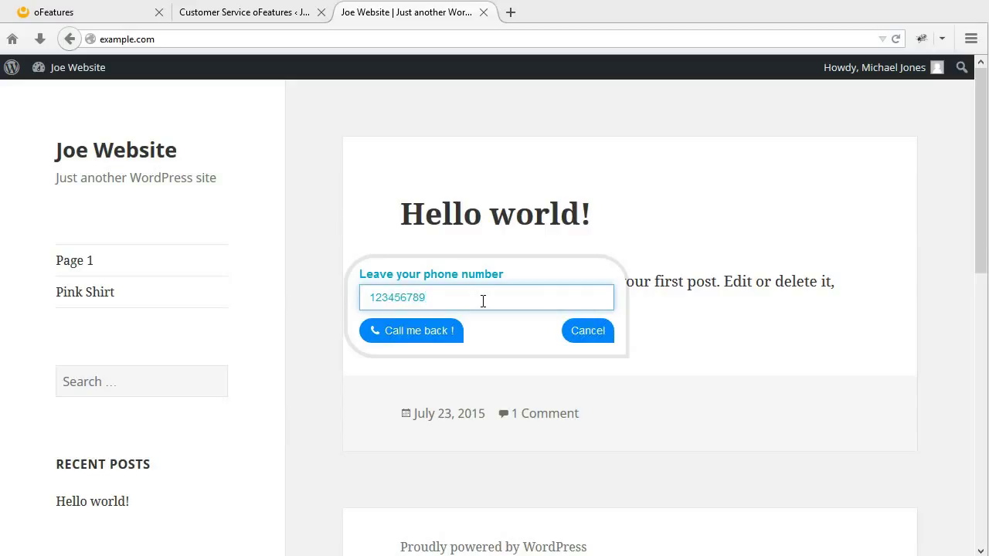
left_click(442, 331)
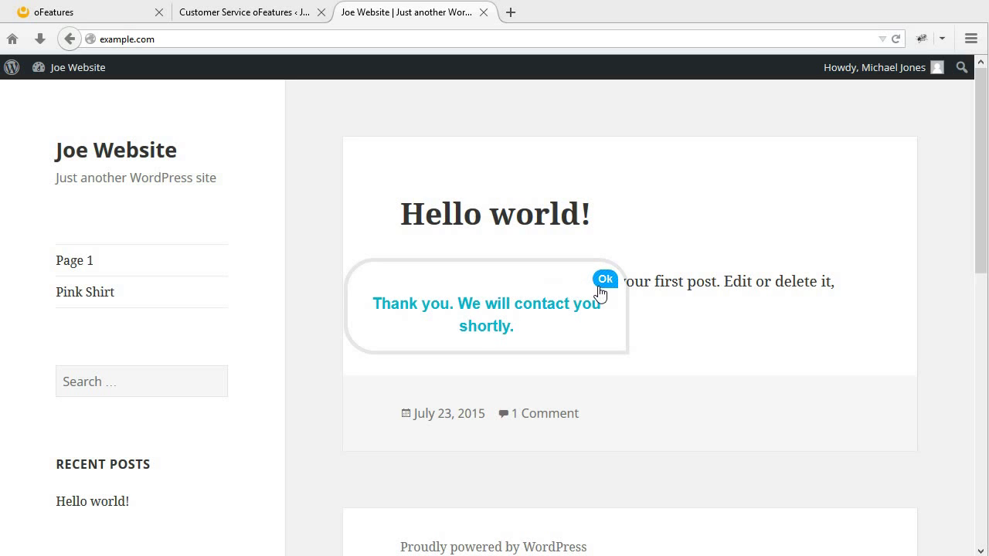
left_click(601, 283)
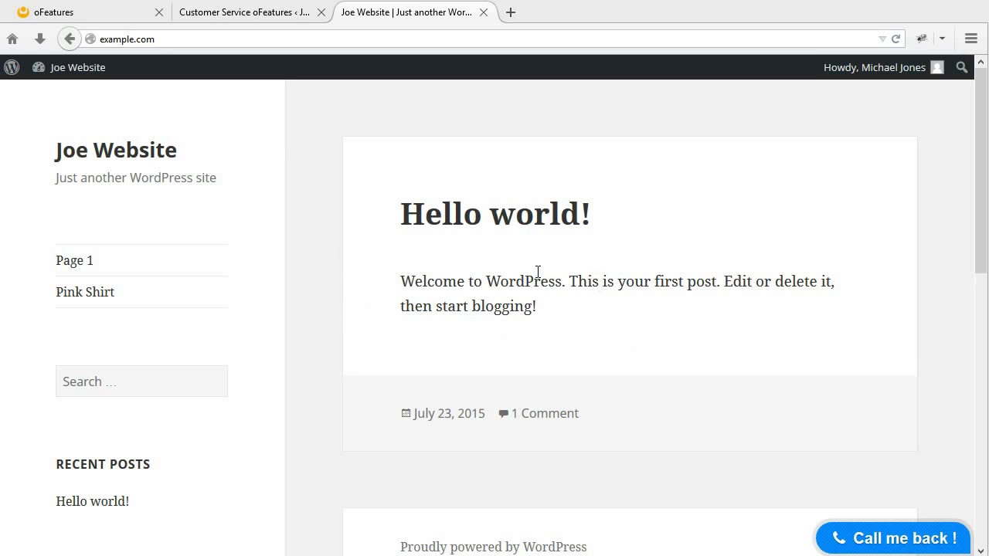
Step: Return to the oFeatures alerts, check the WordPress username in the second customer's request details, and close them
left_click(129, 19)
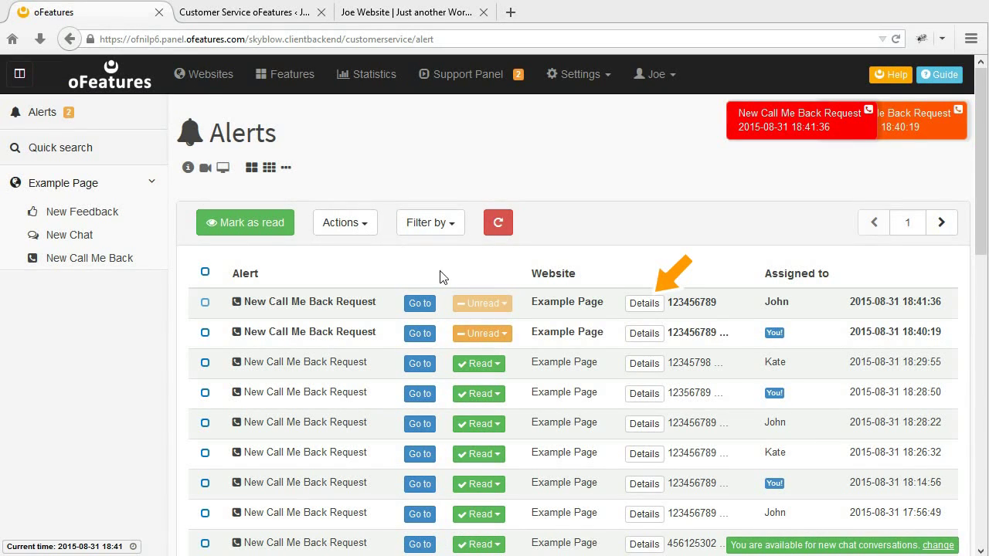
left_click(638, 306)
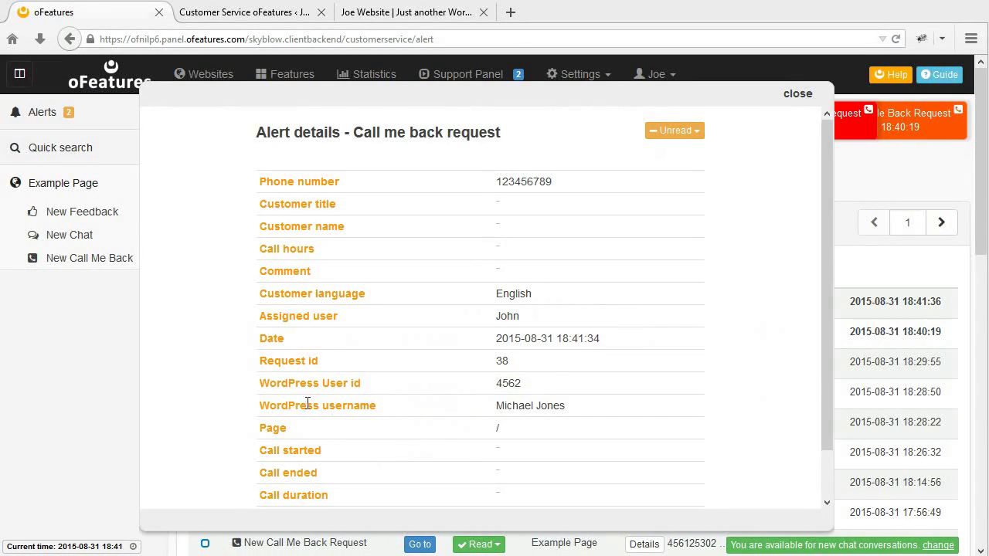
left_click_drag(255, 406, 378, 406)
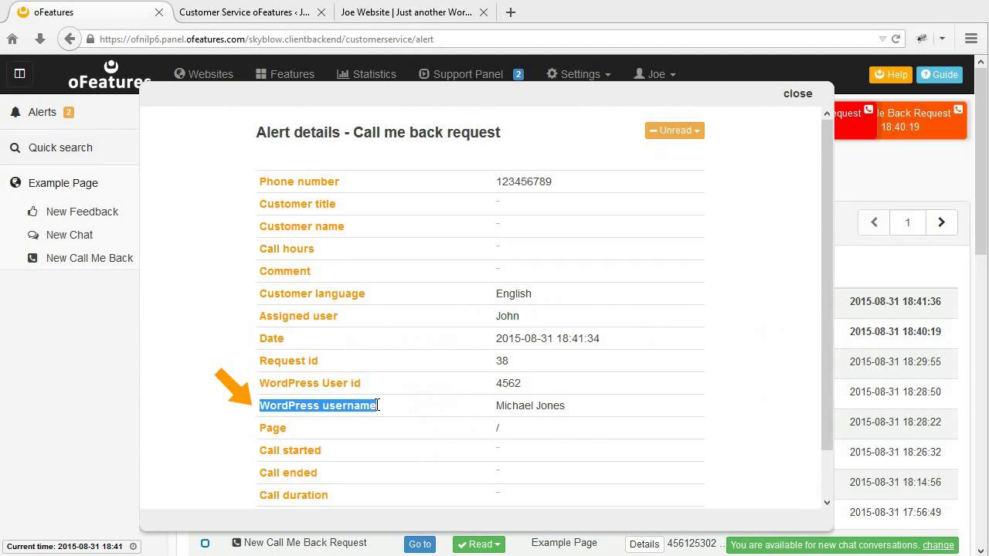
left_click(401, 412)
left_click_drag(493, 407, 566, 406)
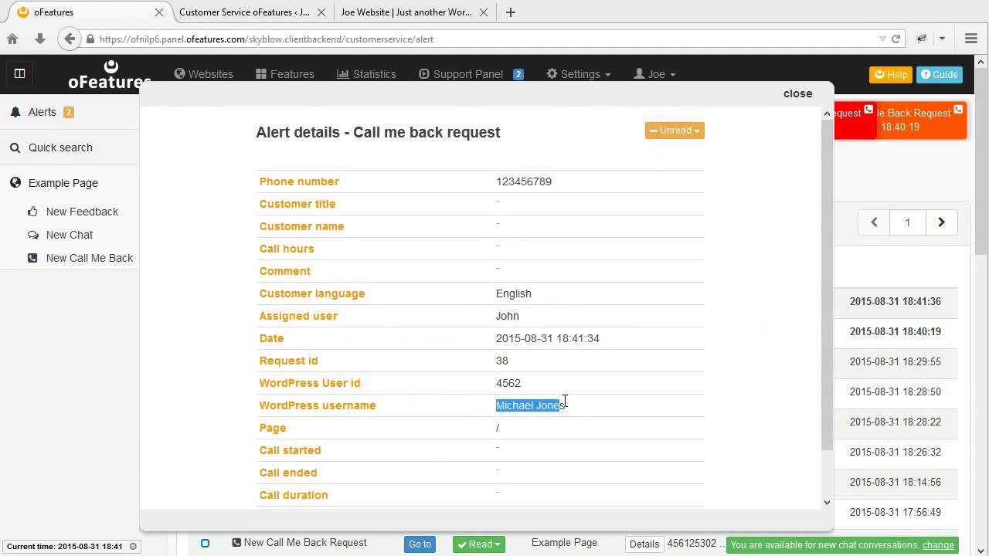
left_click(581, 408)
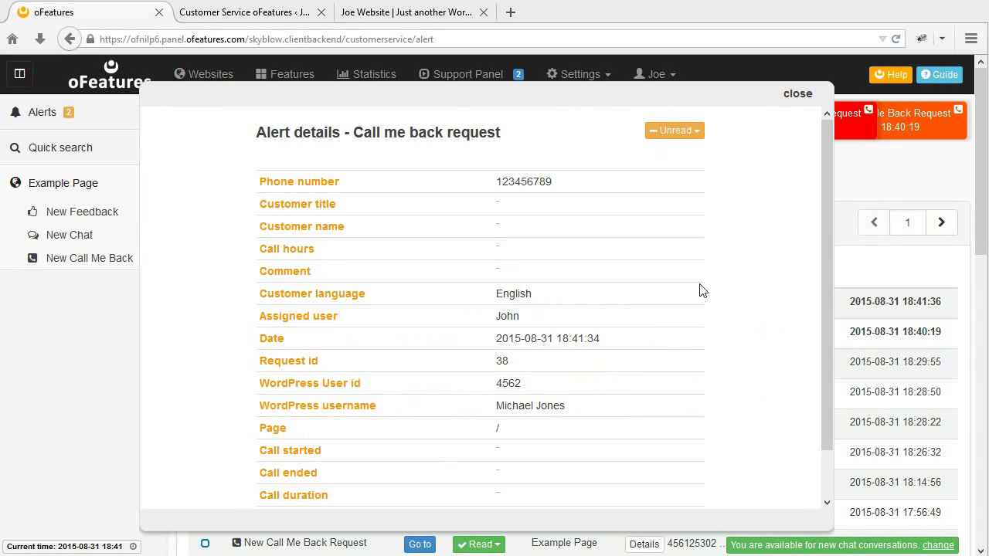
left_click(797, 95)
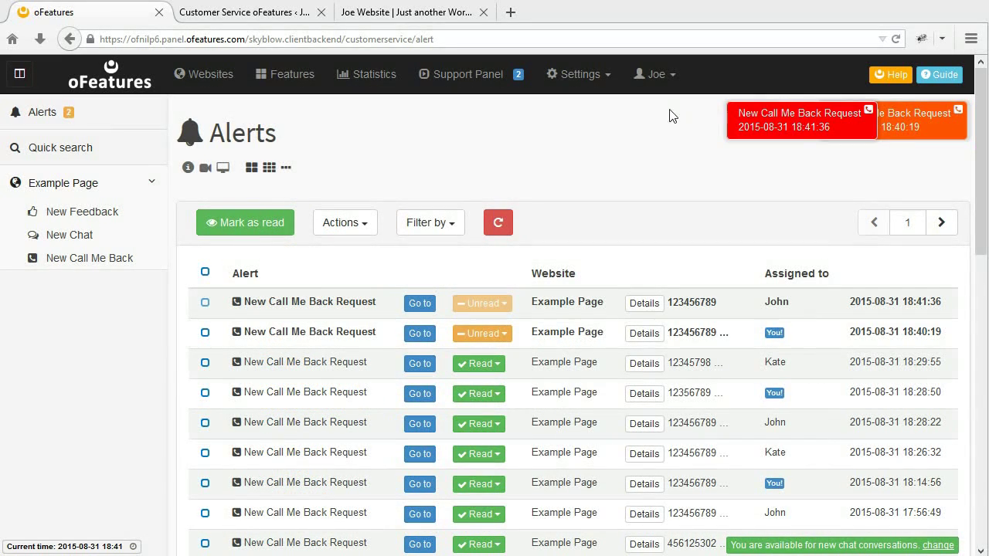
Step: Open the Integration settings of the New Call Me Back feature and show the related data fields
left_click(294, 80)
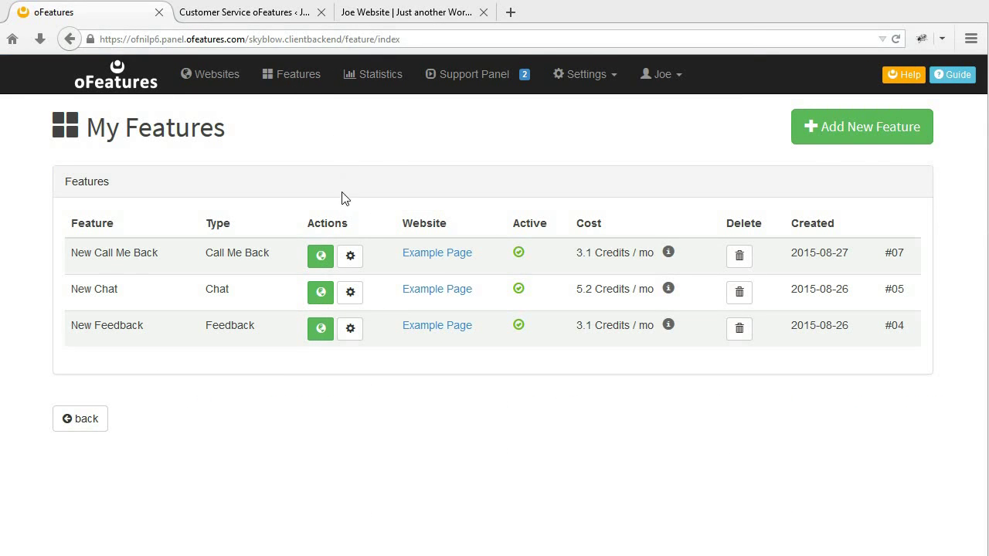
left_click(351, 258)
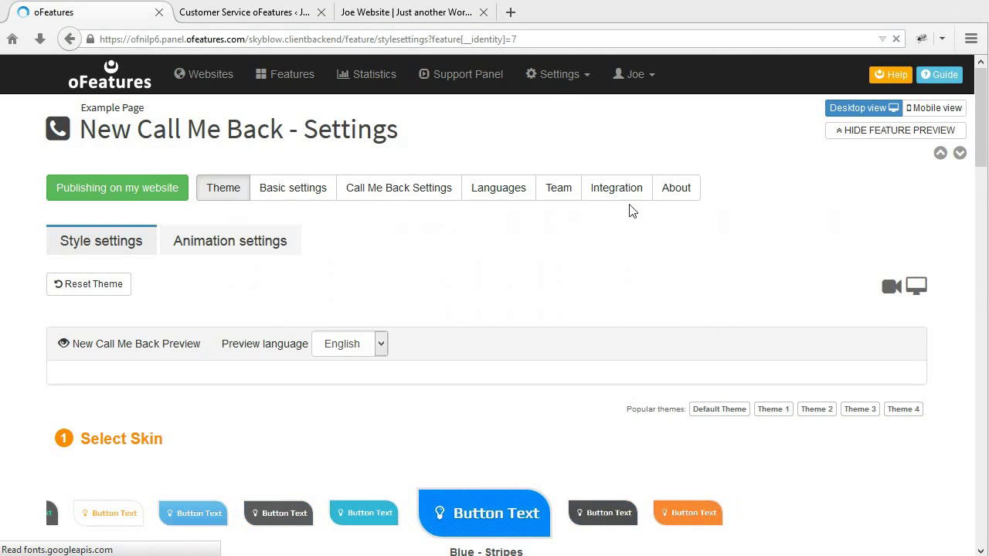
left_click(636, 194)
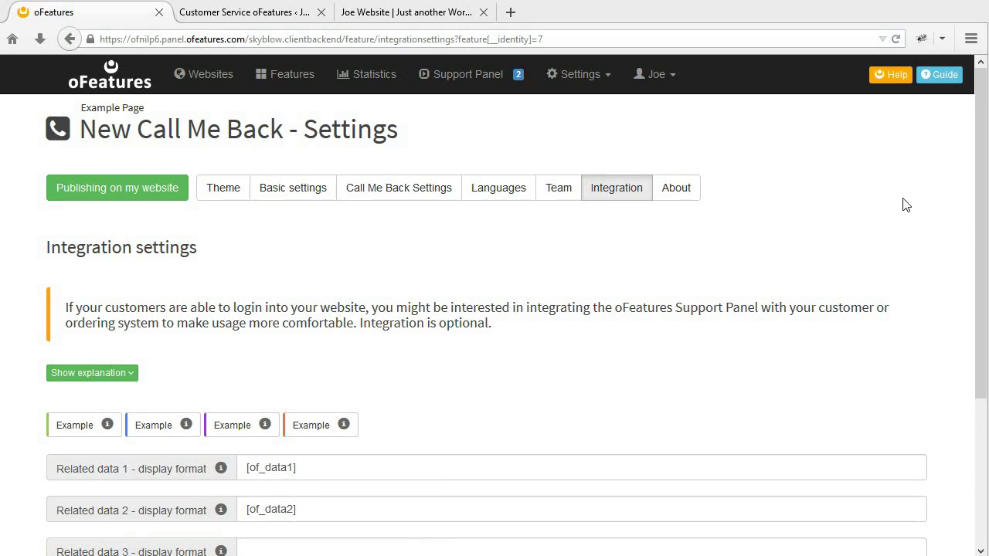
left_click_drag(983, 134, 985, 236)
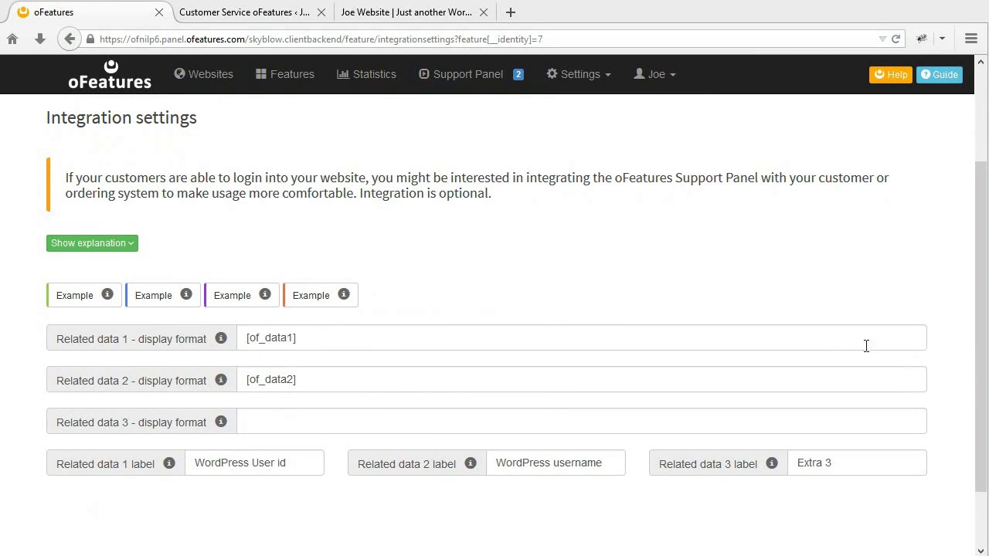
left_click(353, 382)
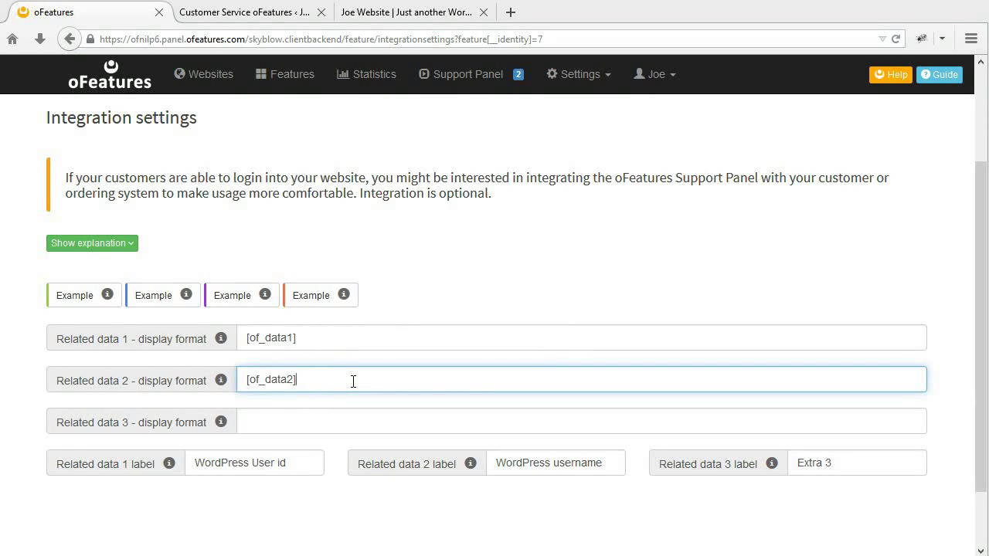
type("<a href=\"http:")
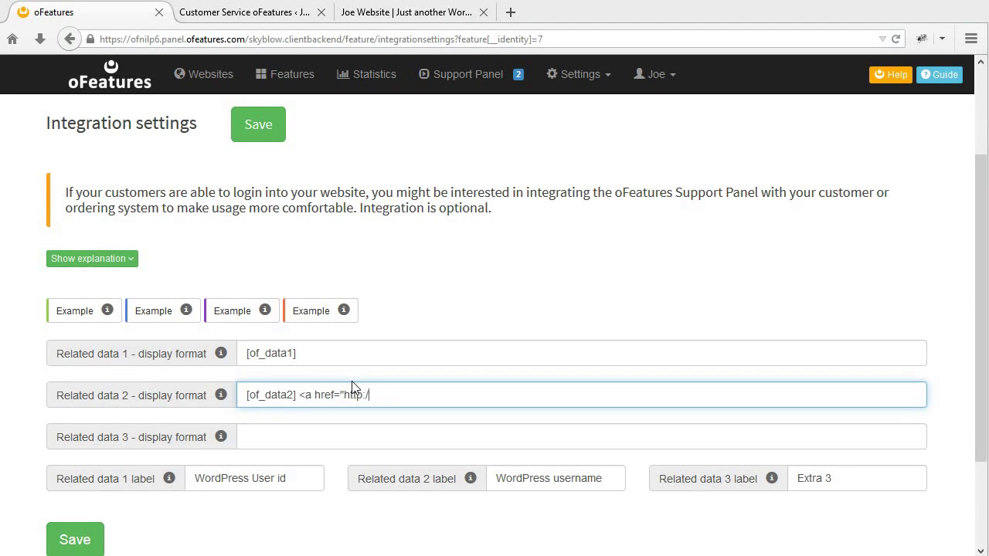
type("/example.com/orders")
type("/client")
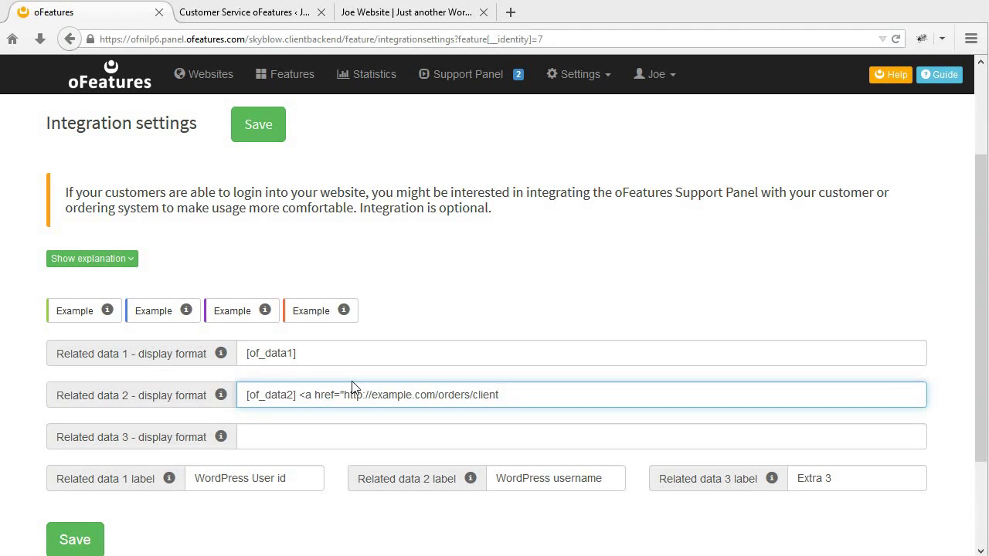
type("id=[of_data1]\"target=\"_blank\">")
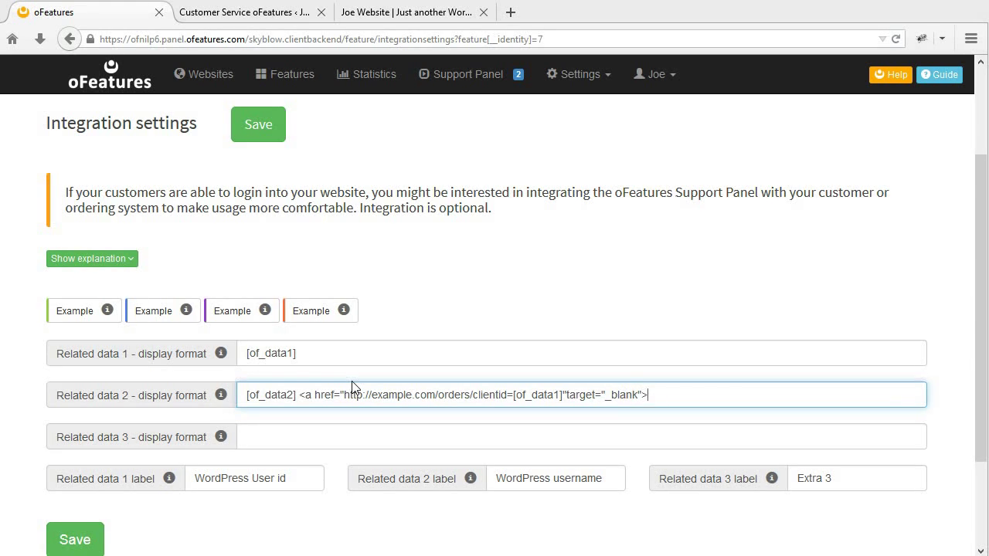
type("Show orders</a>")
left_click_drag(516, 395, 560, 395)
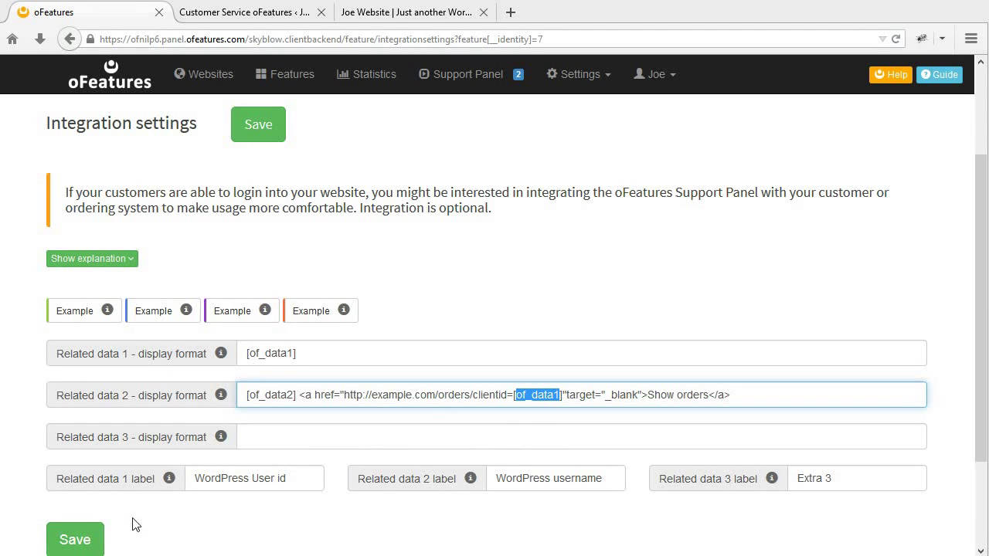
Step: Save the integration settings and open the details of the newest call me back request in the Support Panel alerts
left_click(81, 539)
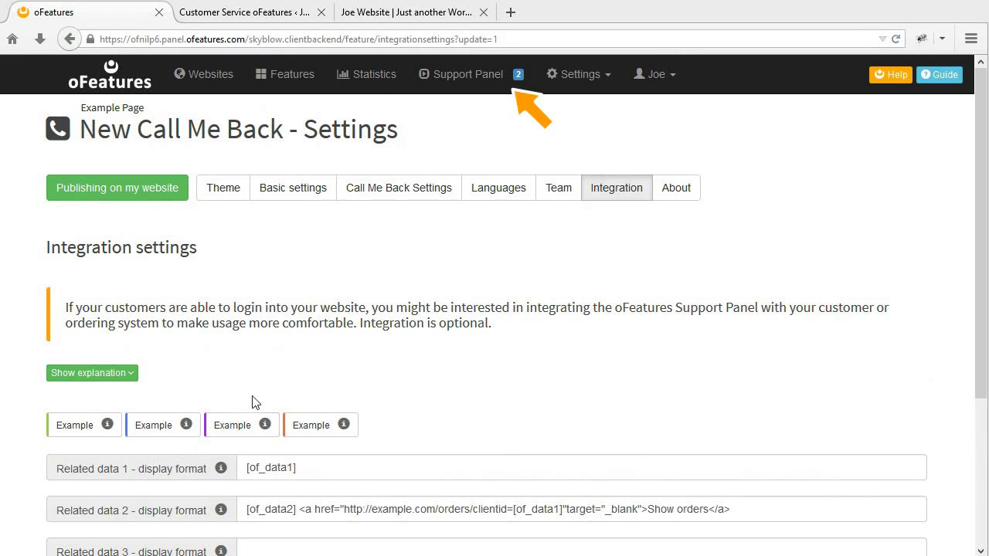
left_click(492, 94)
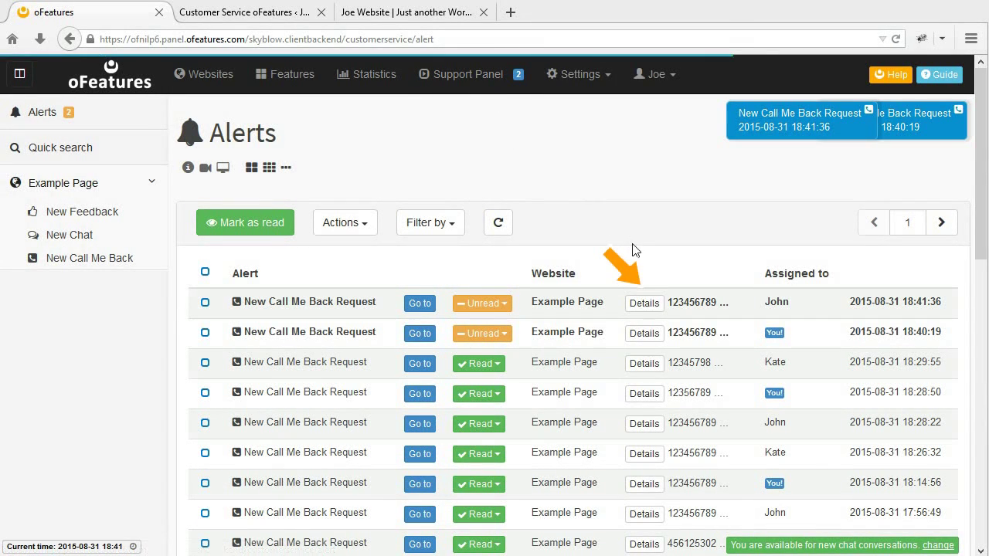
left_click(648, 304)
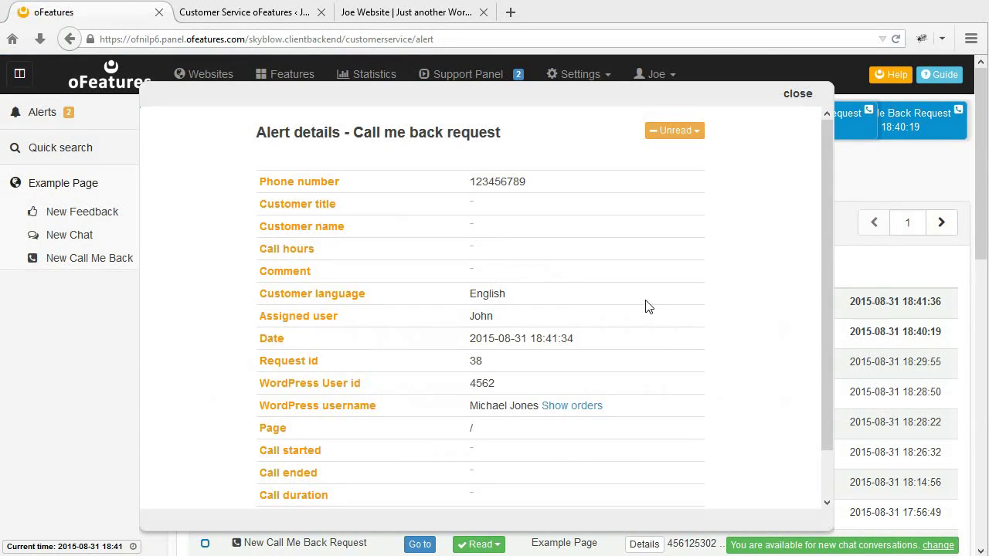
Step: Test the Show orders link in the request details, and close the linked page and the details
left_click(579, 407)
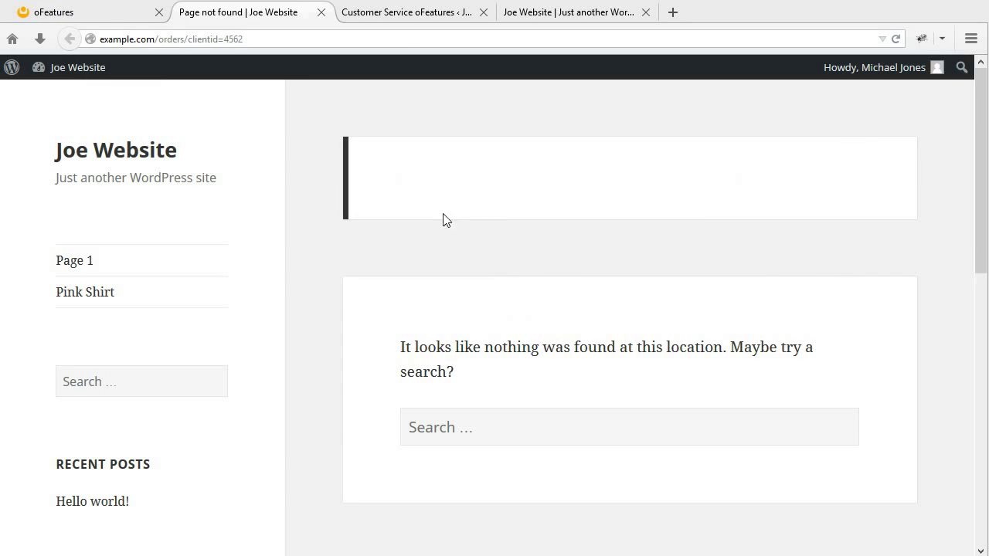
left_click(321, 12)
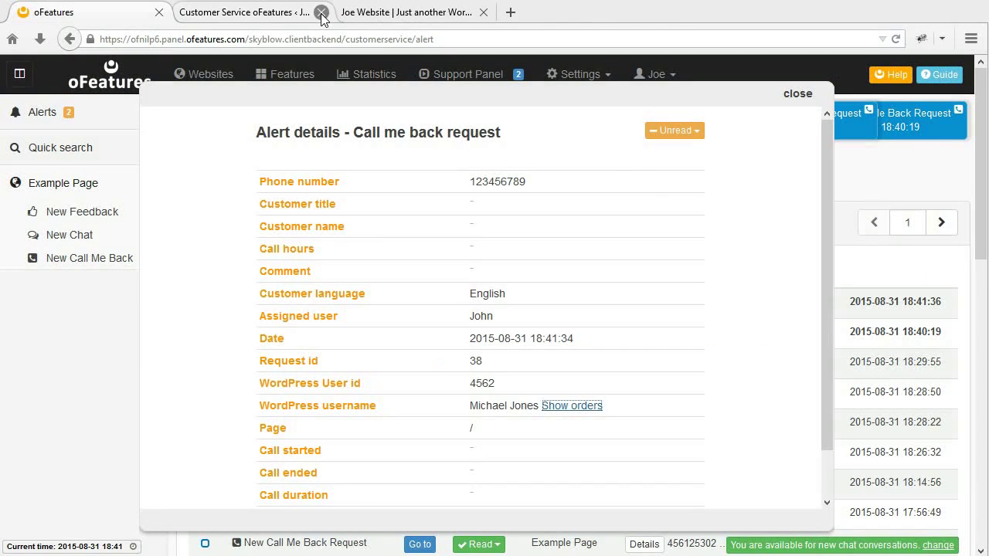
left_click(799, 97)
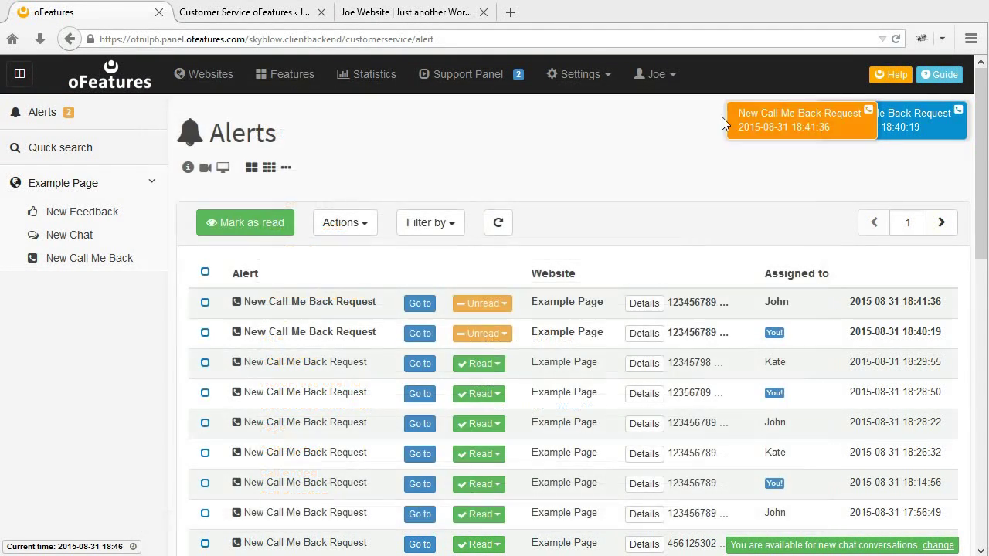
Step: Reopen the Integration settings of the New Call Me Back feature and show the related data fields
left_click(306, 77)
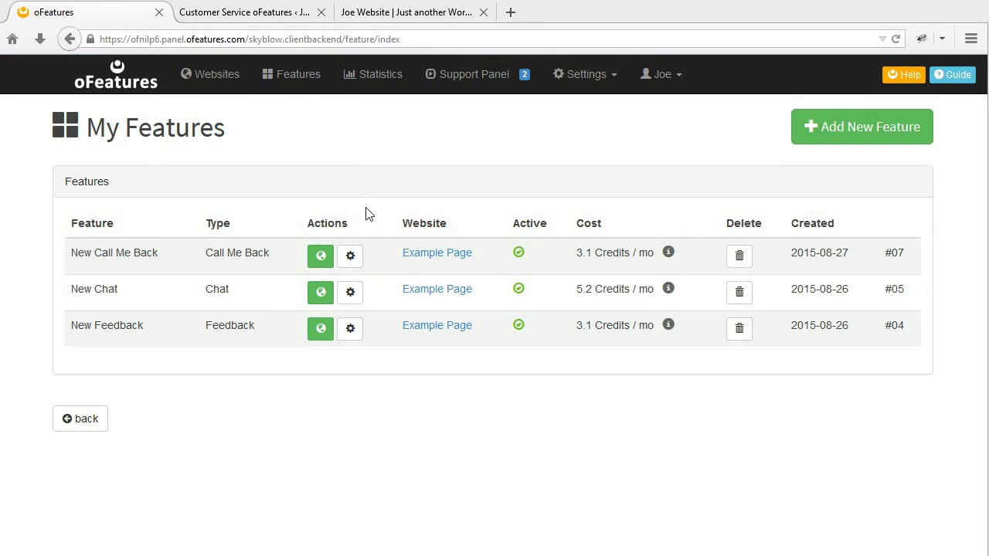
left_click(350, 261)
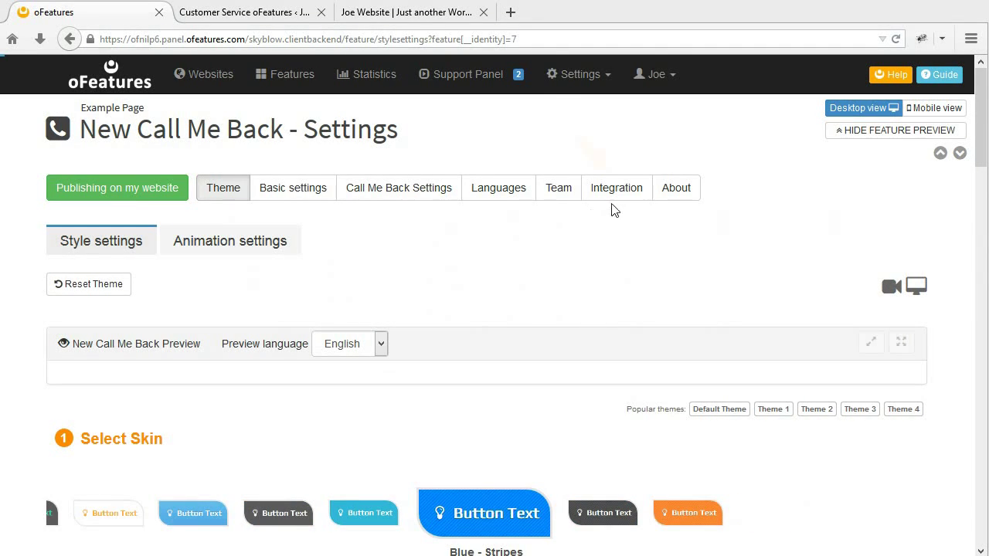
left_click(621, 203)
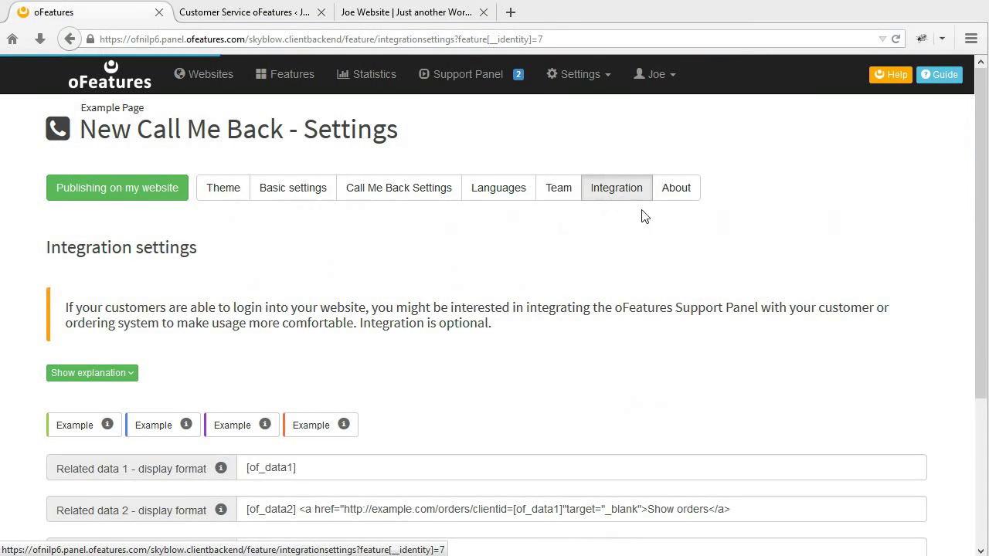
left_click_drag(974, 161, 983, 300)
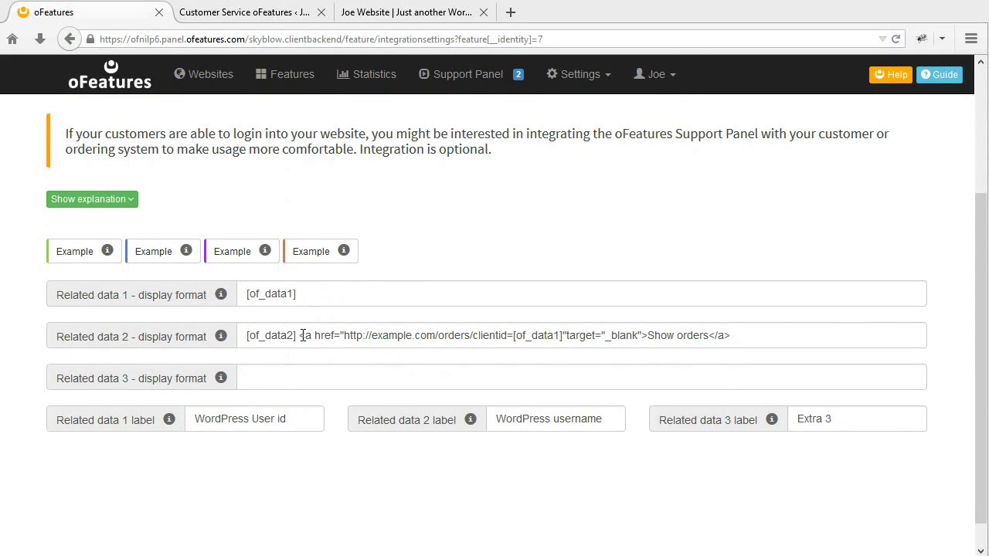
Step: Duplicate the Show orders link at the end of the Related data 2 display format, separated by a comma
left_click_drag(300, 336, 730, 342)
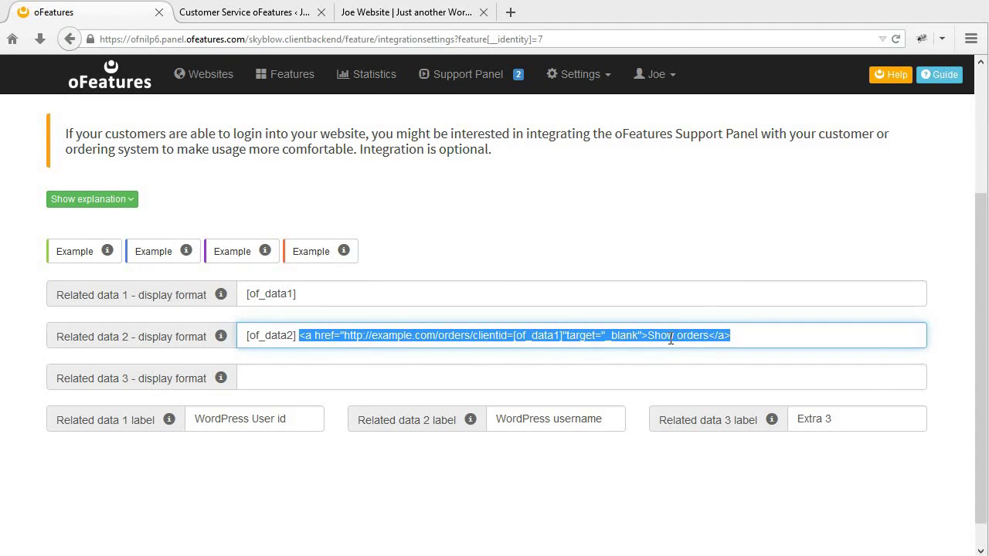
right_click(671, 340)
left_click(720, 386)
left_click(750, 341)
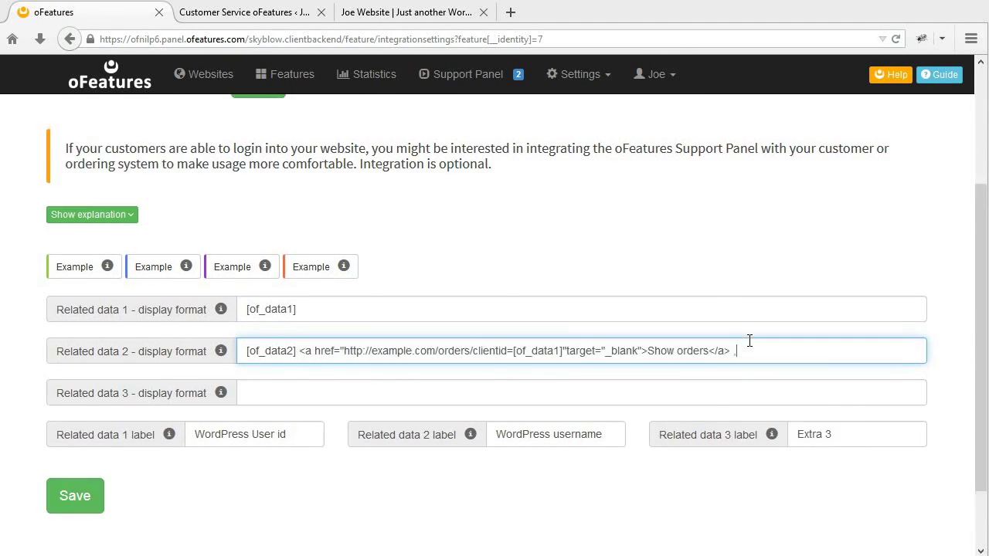
right_click(751, 353)
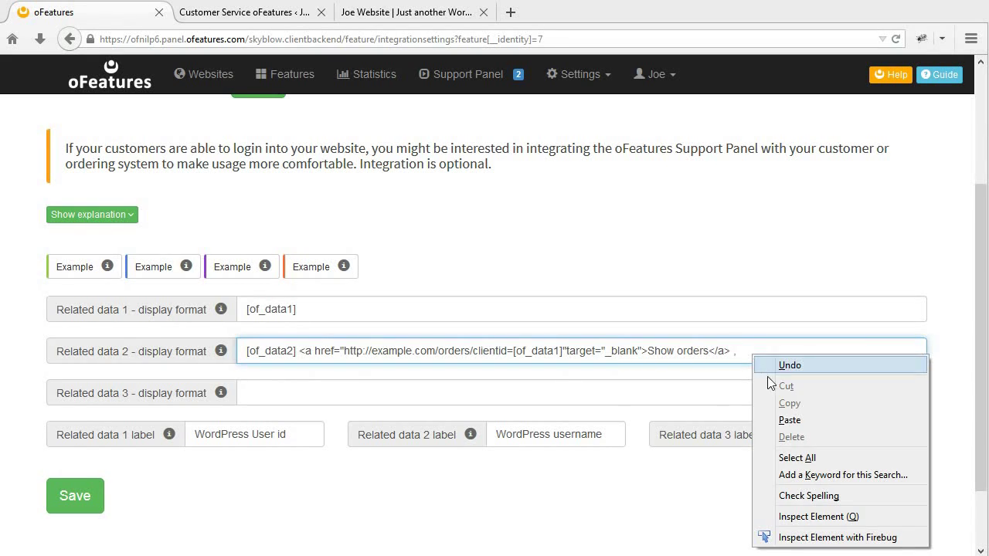
left_click(790, 421)
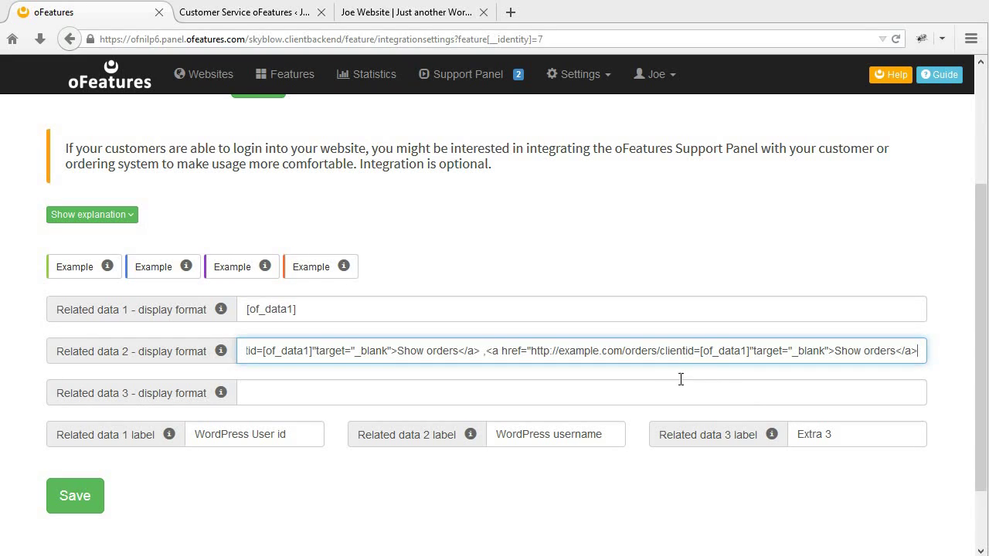
left_click_drag(624, 351, 655, 352)
key("BackSpace")
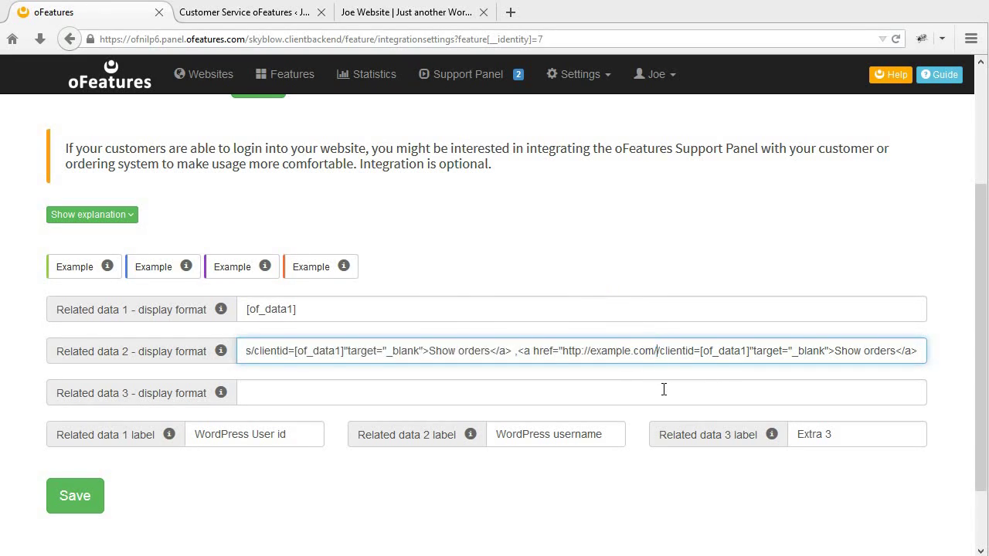
type("prof")
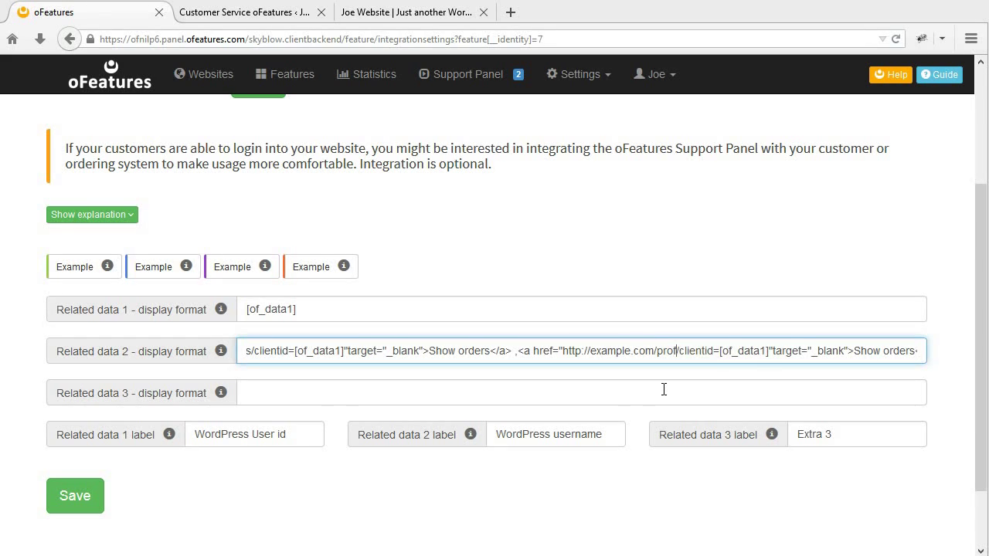
type("ile")
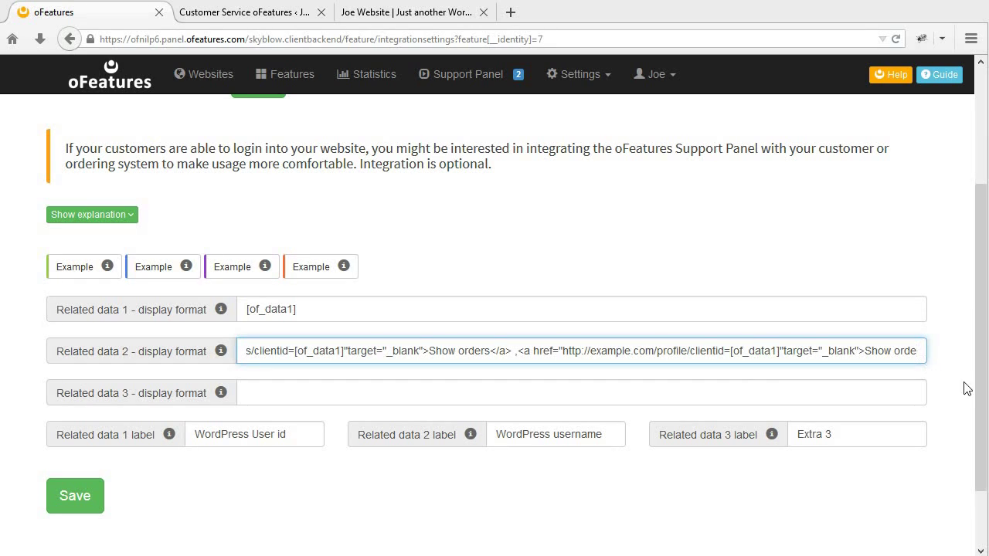
Step: Change the second link's text to Edit profile and save the integration settings
type("rs<")
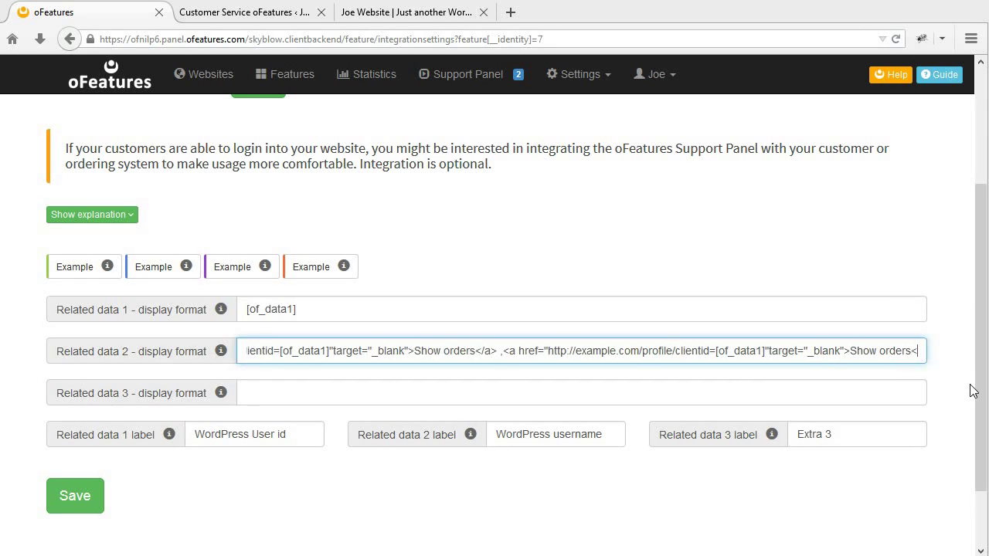
type("/a>")
key("Left")
key("Left")
key("Left")
key("Left")
key("BackSpace")
key("BackSpace")
key("BackSpace")
key("BackSpace")
key("BackSpace")
key("BackSpace")
key("BackSpace")
key("BackSpace")
key("BackSpace")
key("BackSpace")
key("BackSpace")
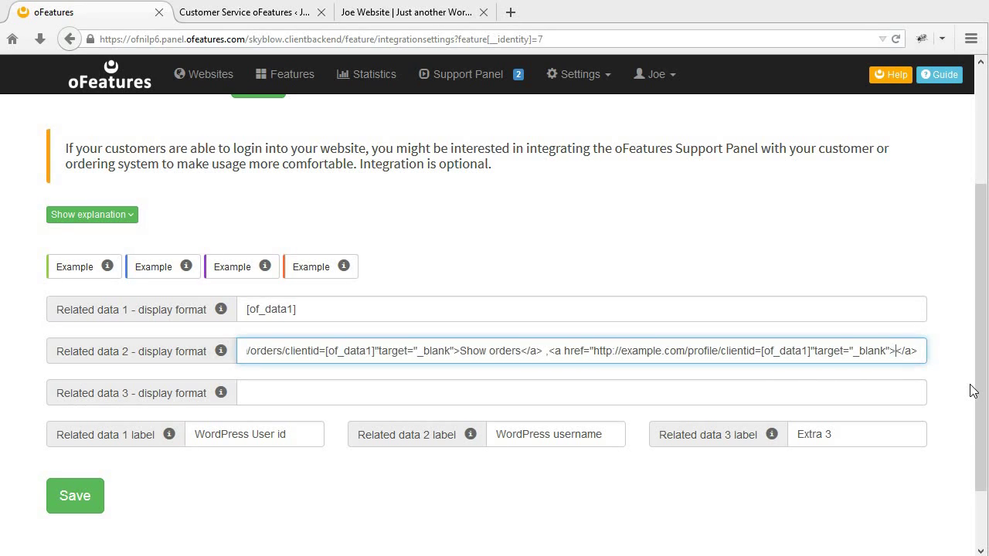
type("Edit profile")
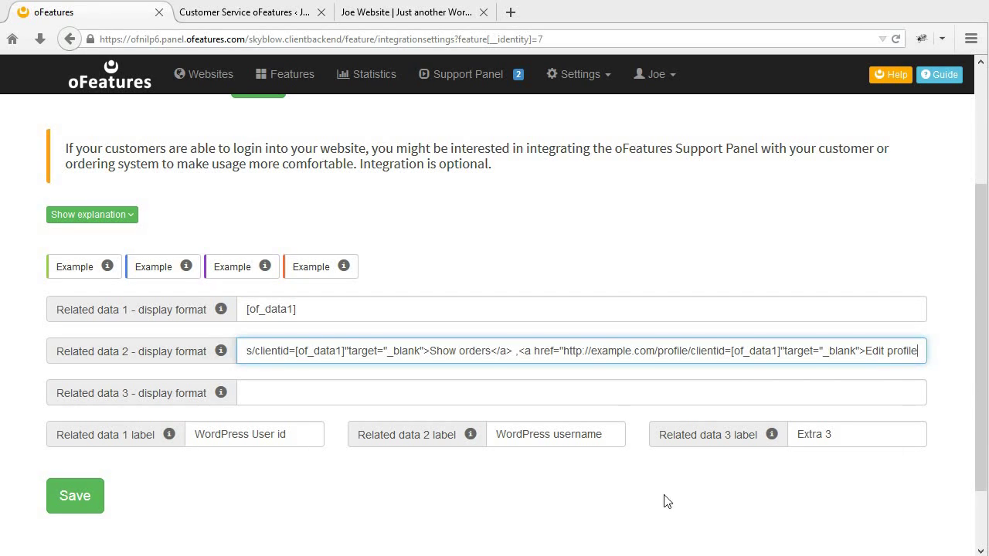
left_click(85, 498)
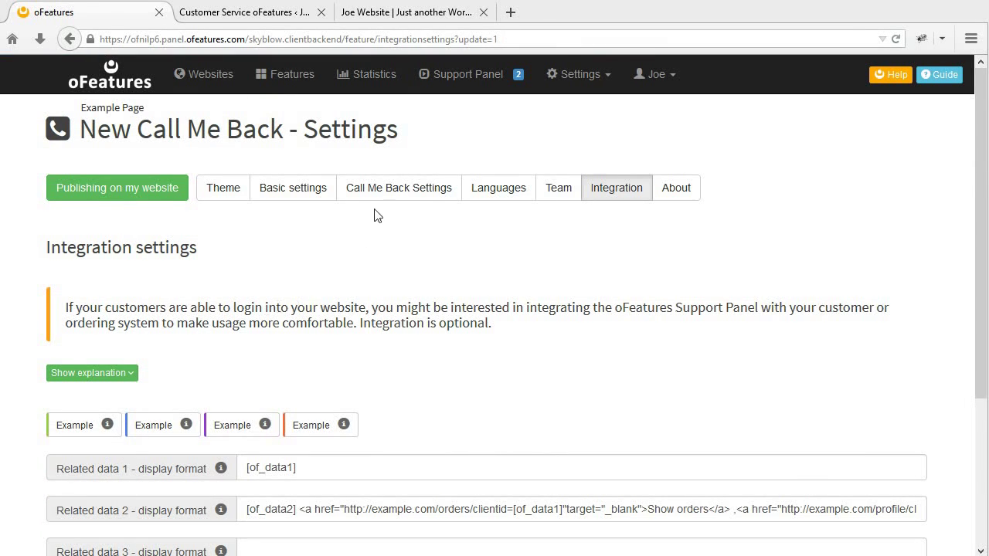
Step: Test the Edit profile link in the newest call me back request's details, and close the linked page and the details
left_click(465, 83)
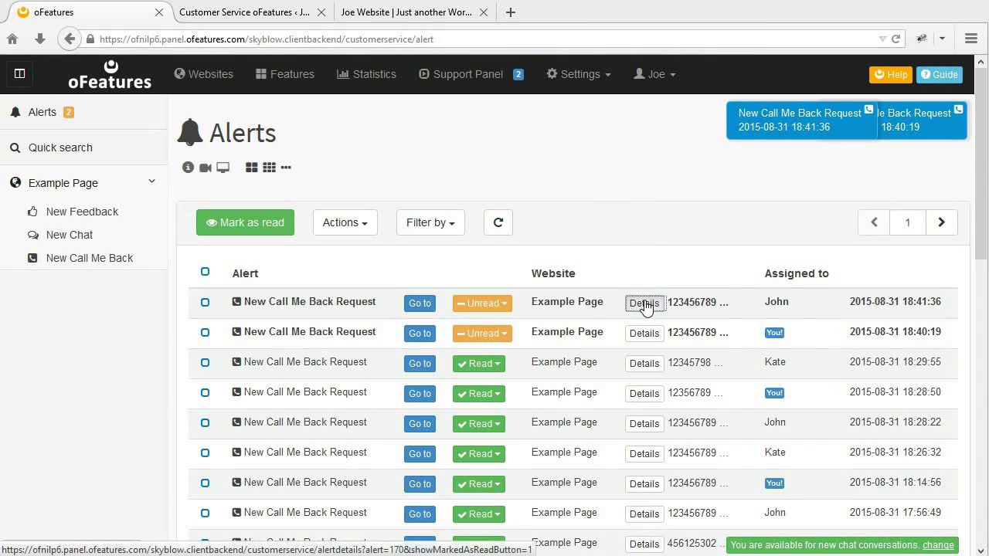
left_click(645, 304)
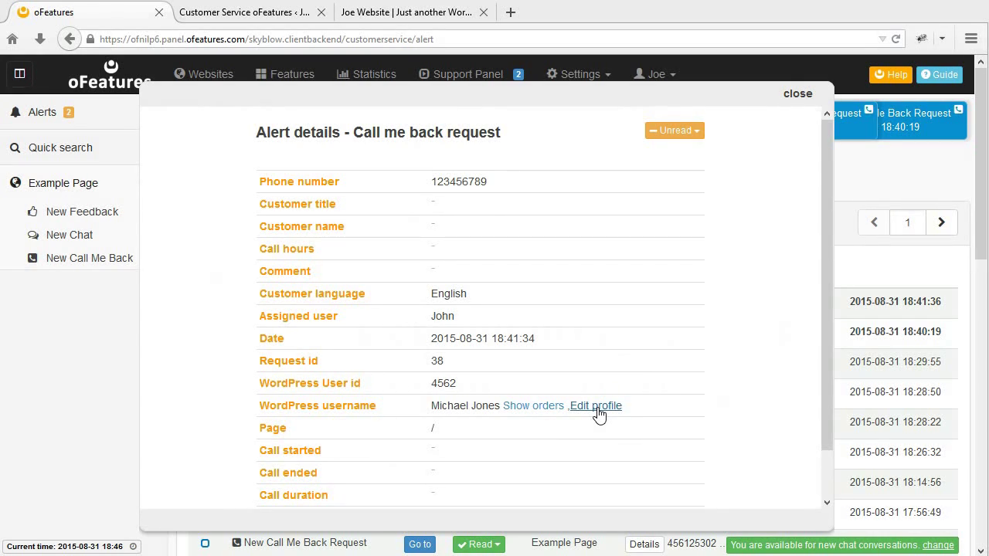
left_click(597, 409)
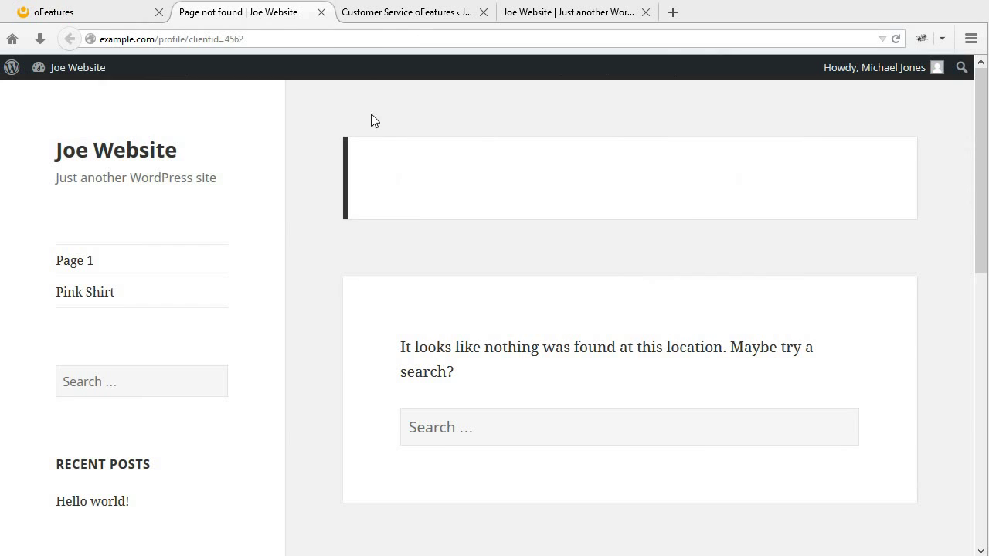
left_click(321, 12)
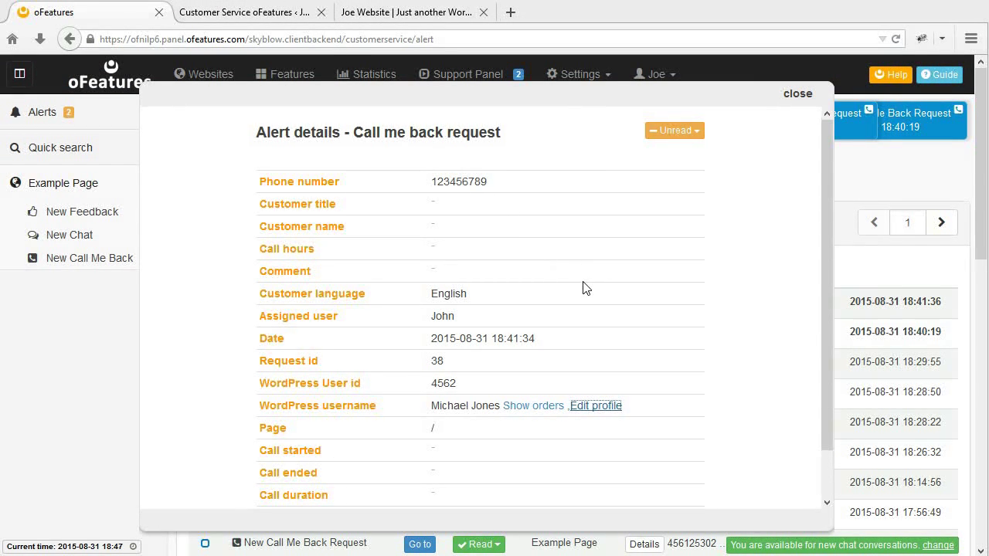
left_click(795, 104)
Step: Return to the New Call Me Back feature's Integration settings and bring the example presets and related data fields into view
left_click(305, 83)
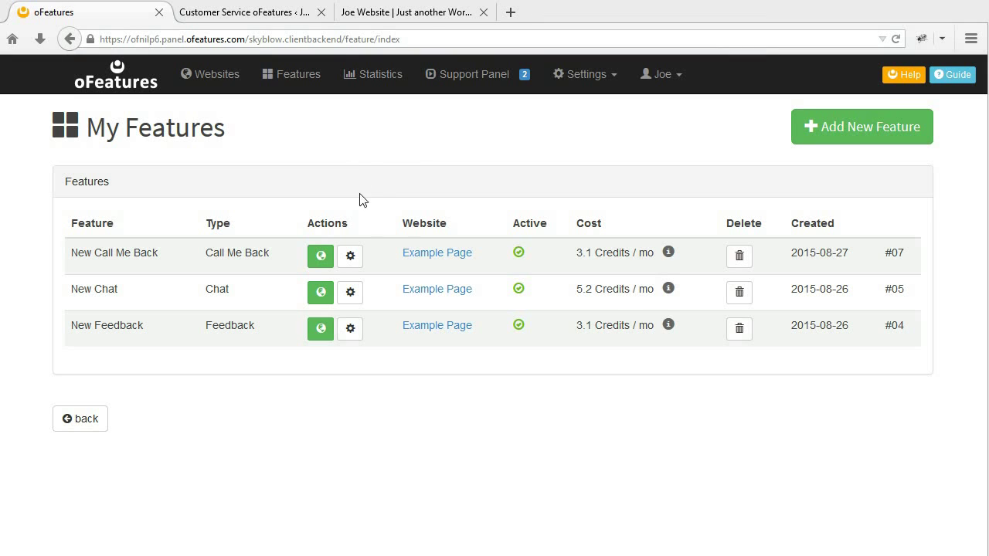
left_click(350, 258)
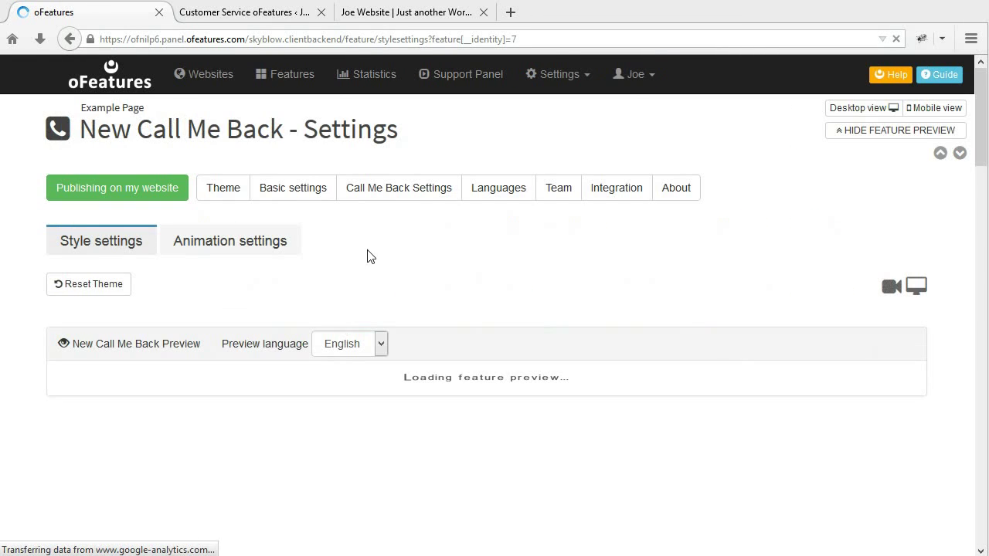
left_click(615, 203)
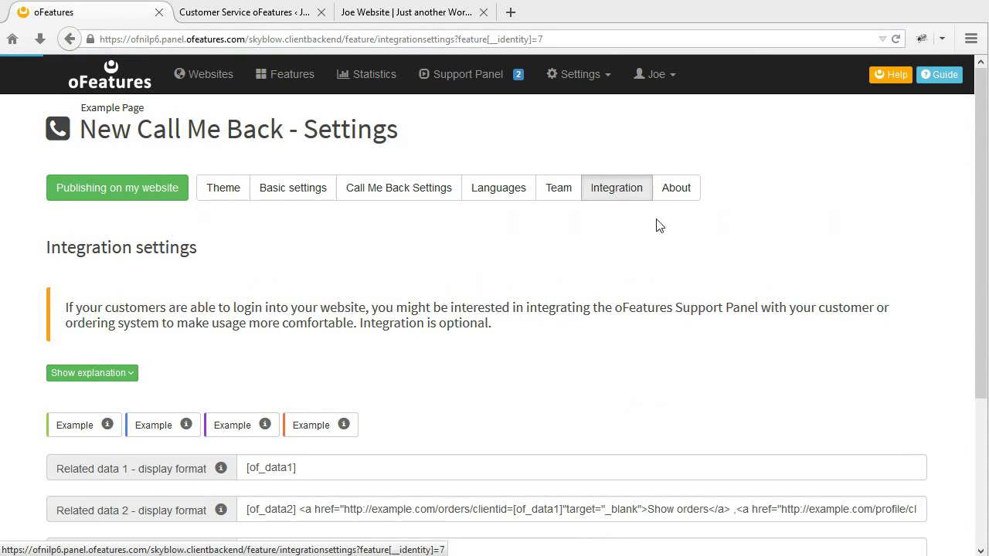
scroll(981, 114, "down", 3)
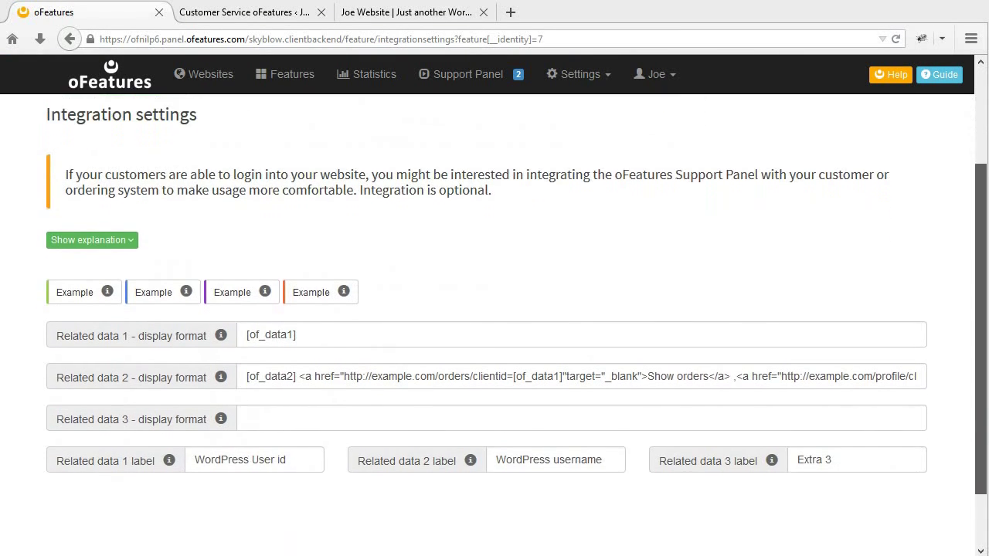
scroll(911, 216, "down", 1)
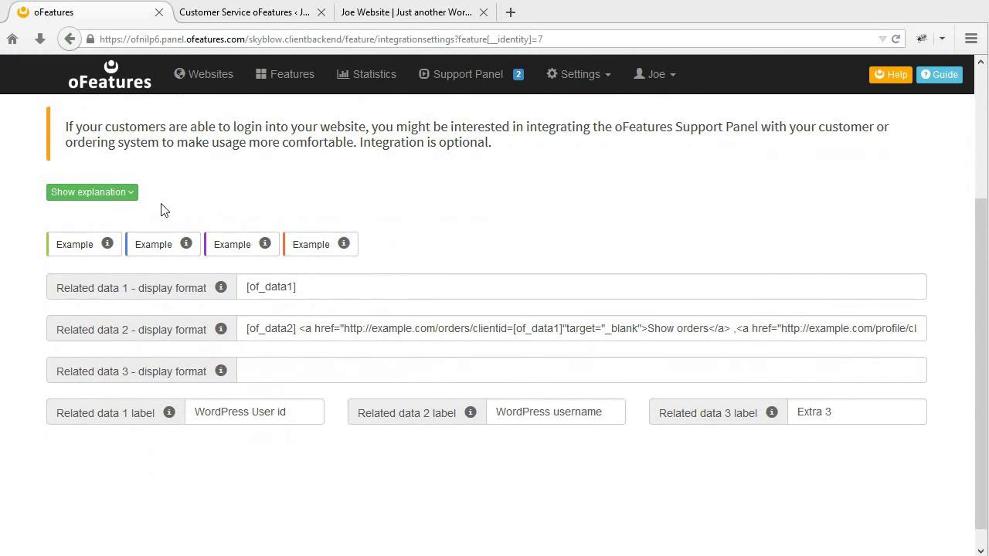
Step: Load each of the four integration examples in turn, examining their related data formats, labels and descriptions
left_click(107, 245)
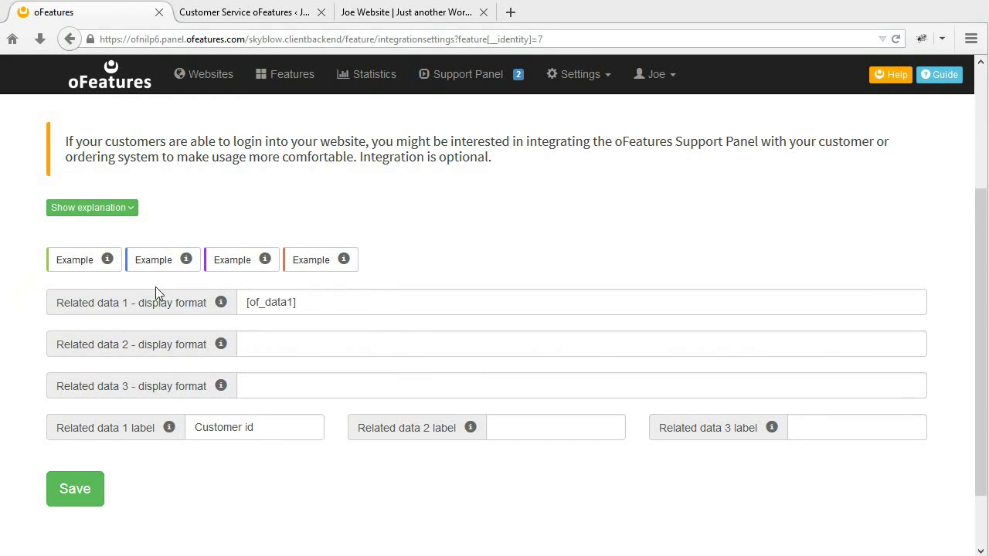
left_click(176, 267)
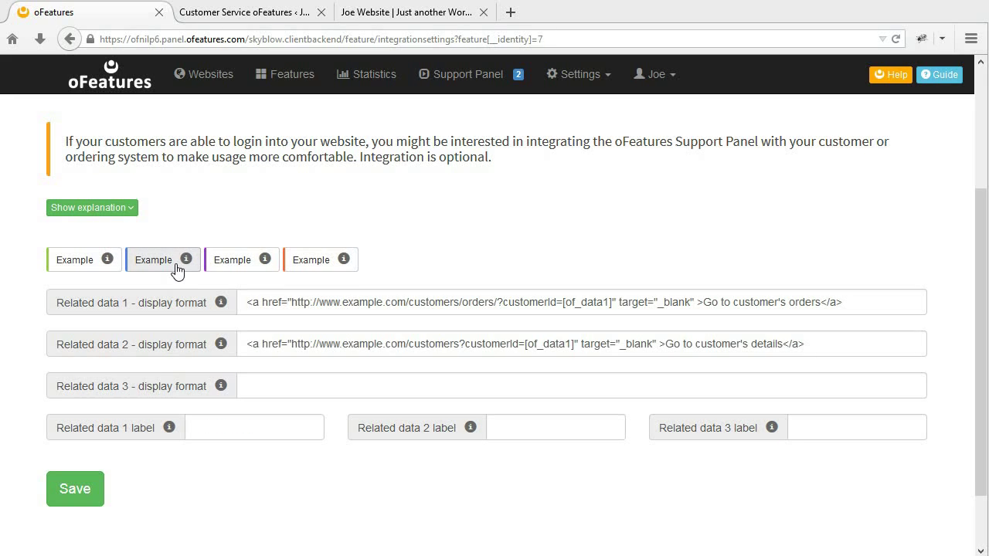
mouse_move(187, 263)
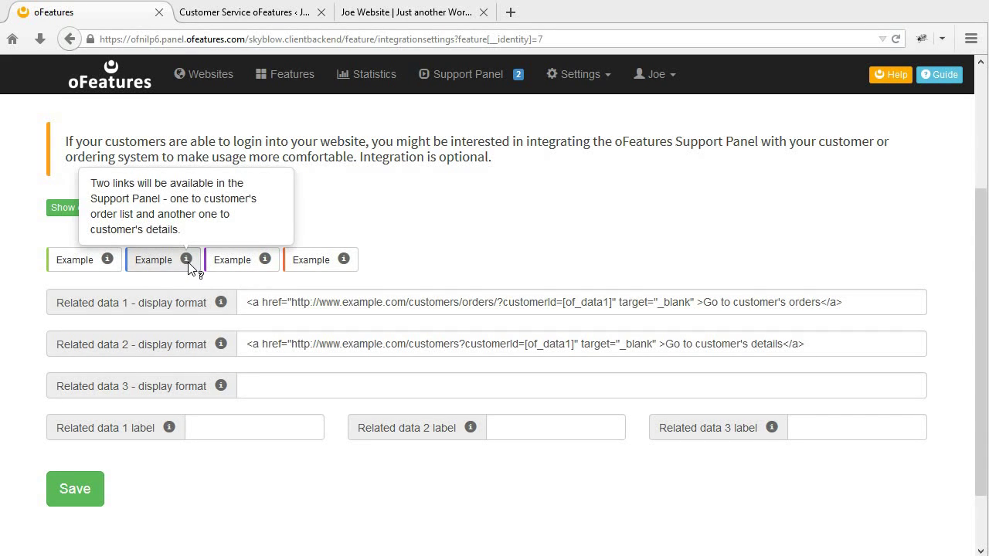
left_click(249, 272)
mouse_move(263, 265)
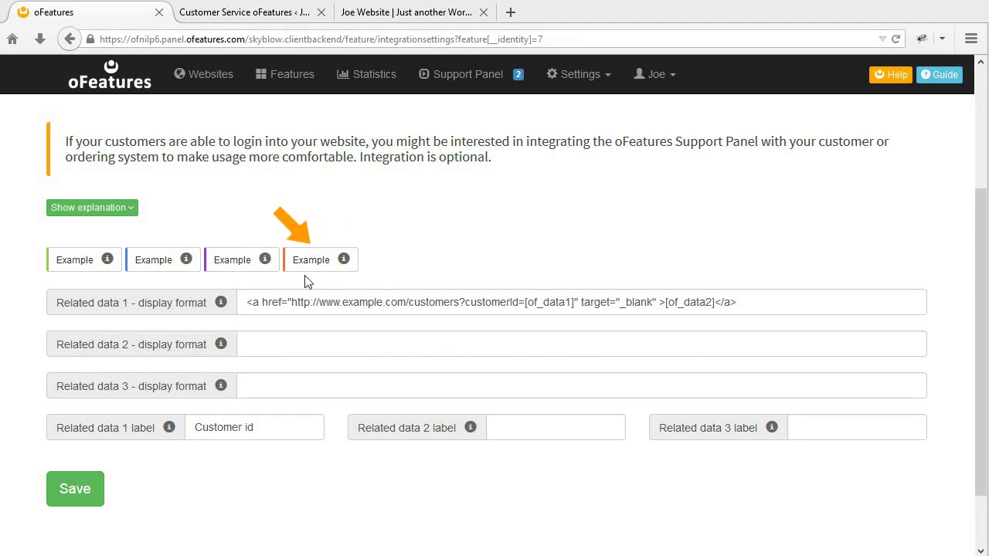
left_click(331, 267)
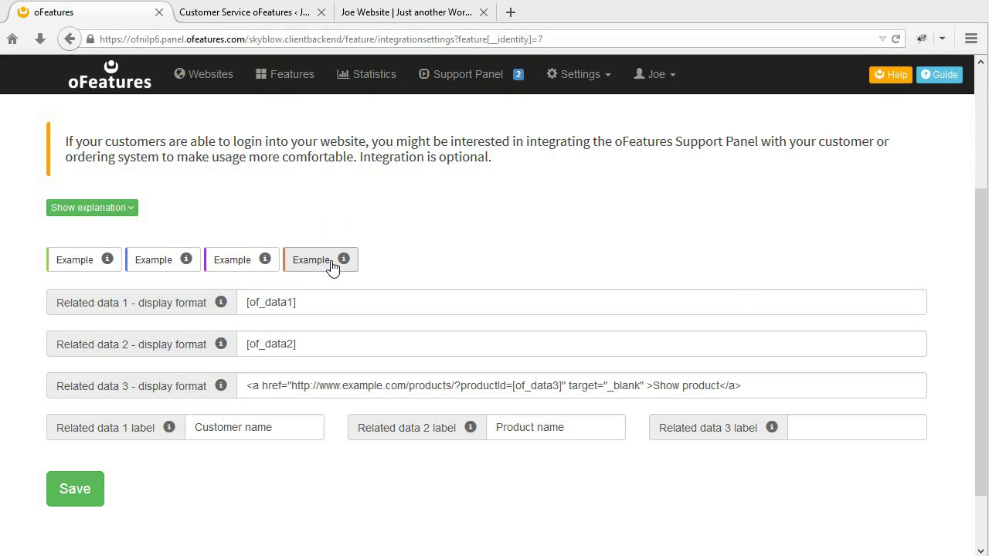
mouse_move(345, 265)
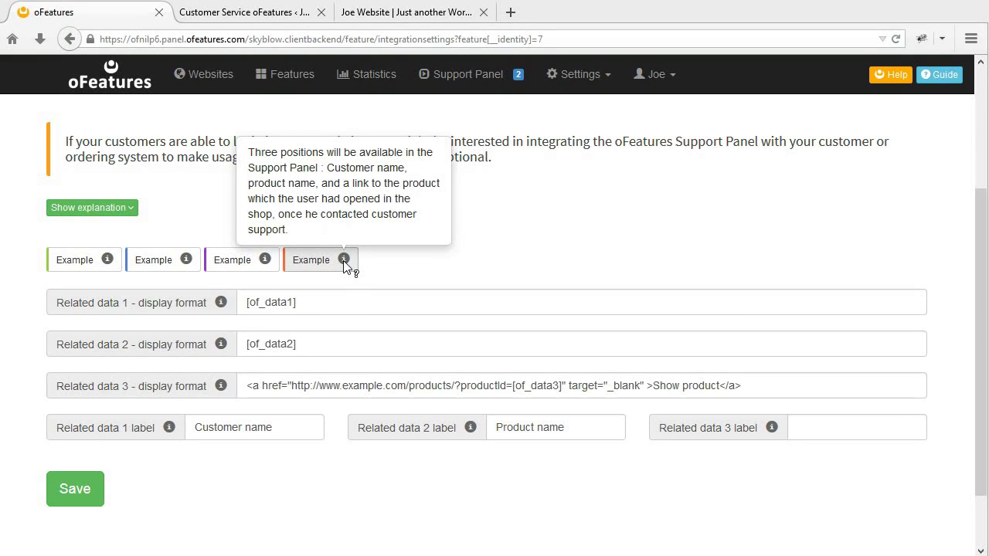